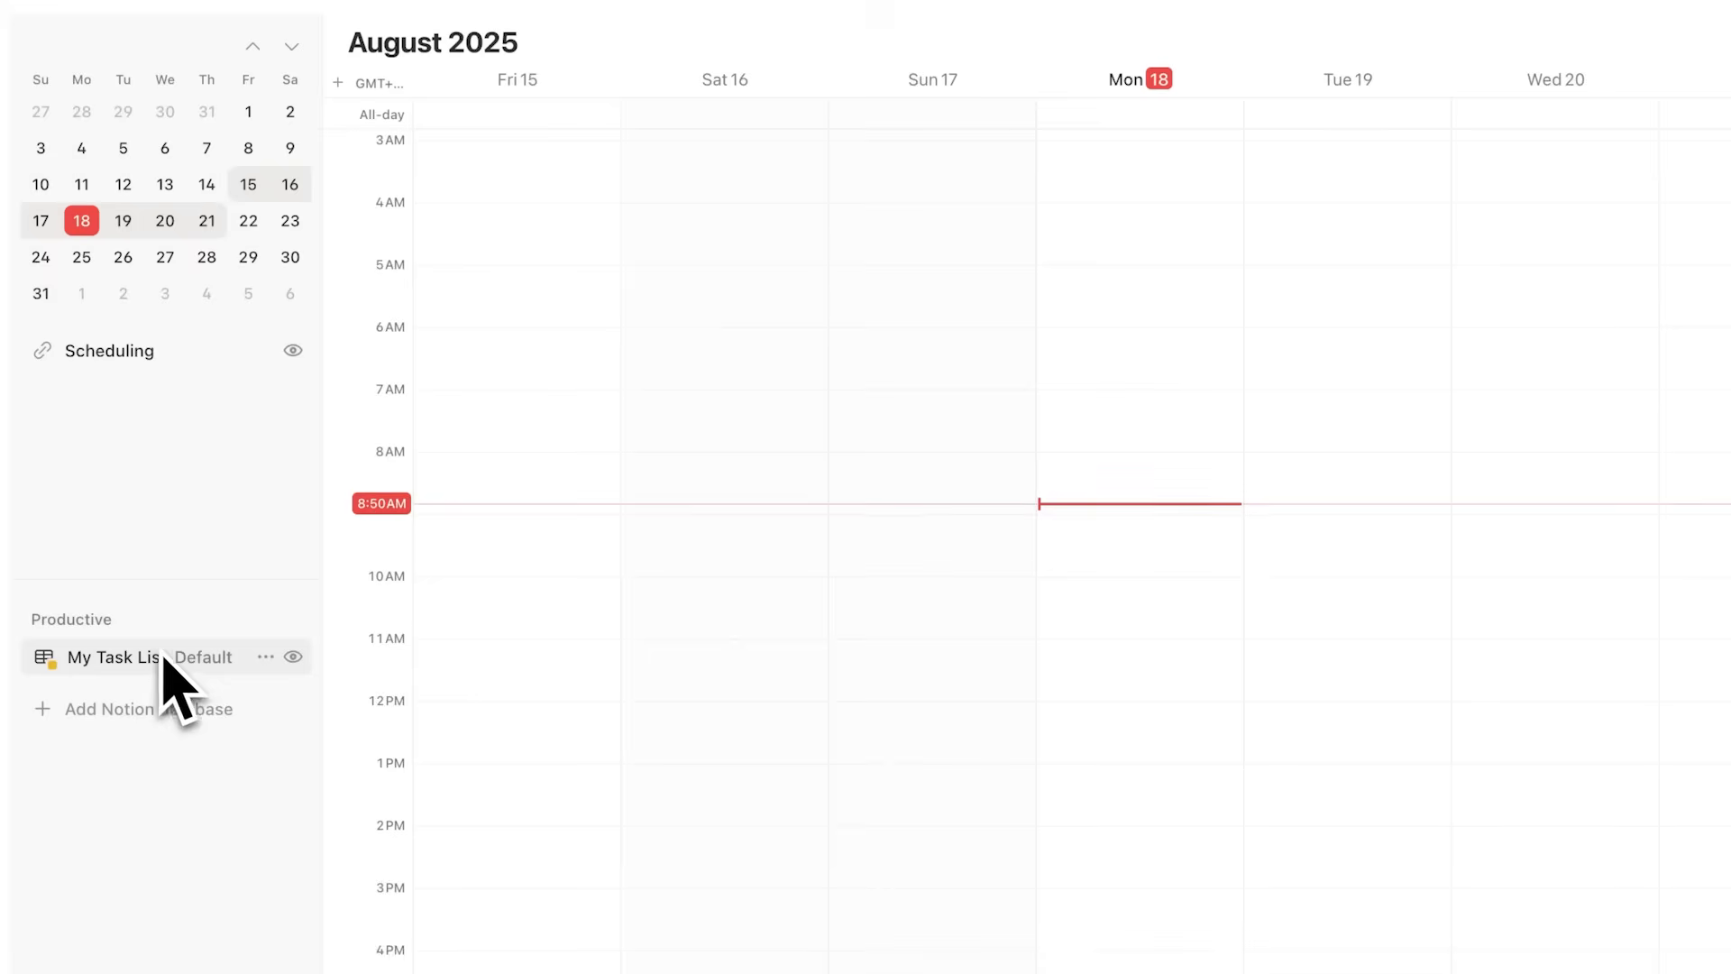
Step: Open the task list's options and browse the views available to add
left_click(266, 658)
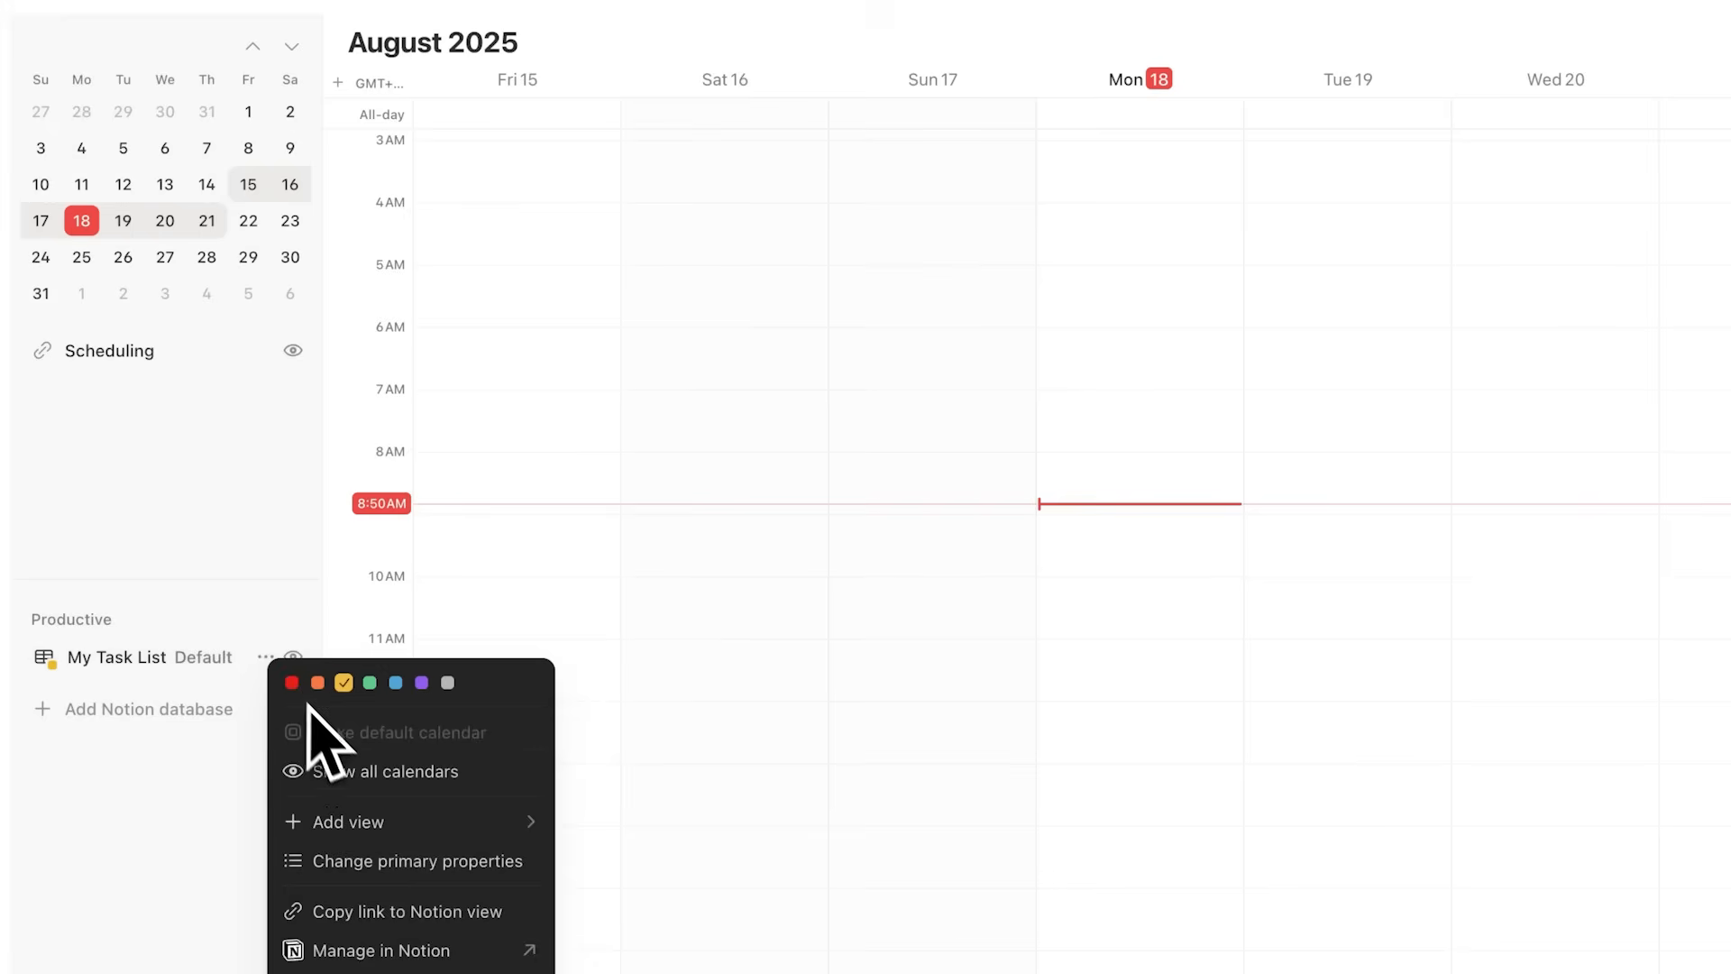
mouse_move(386, 818)
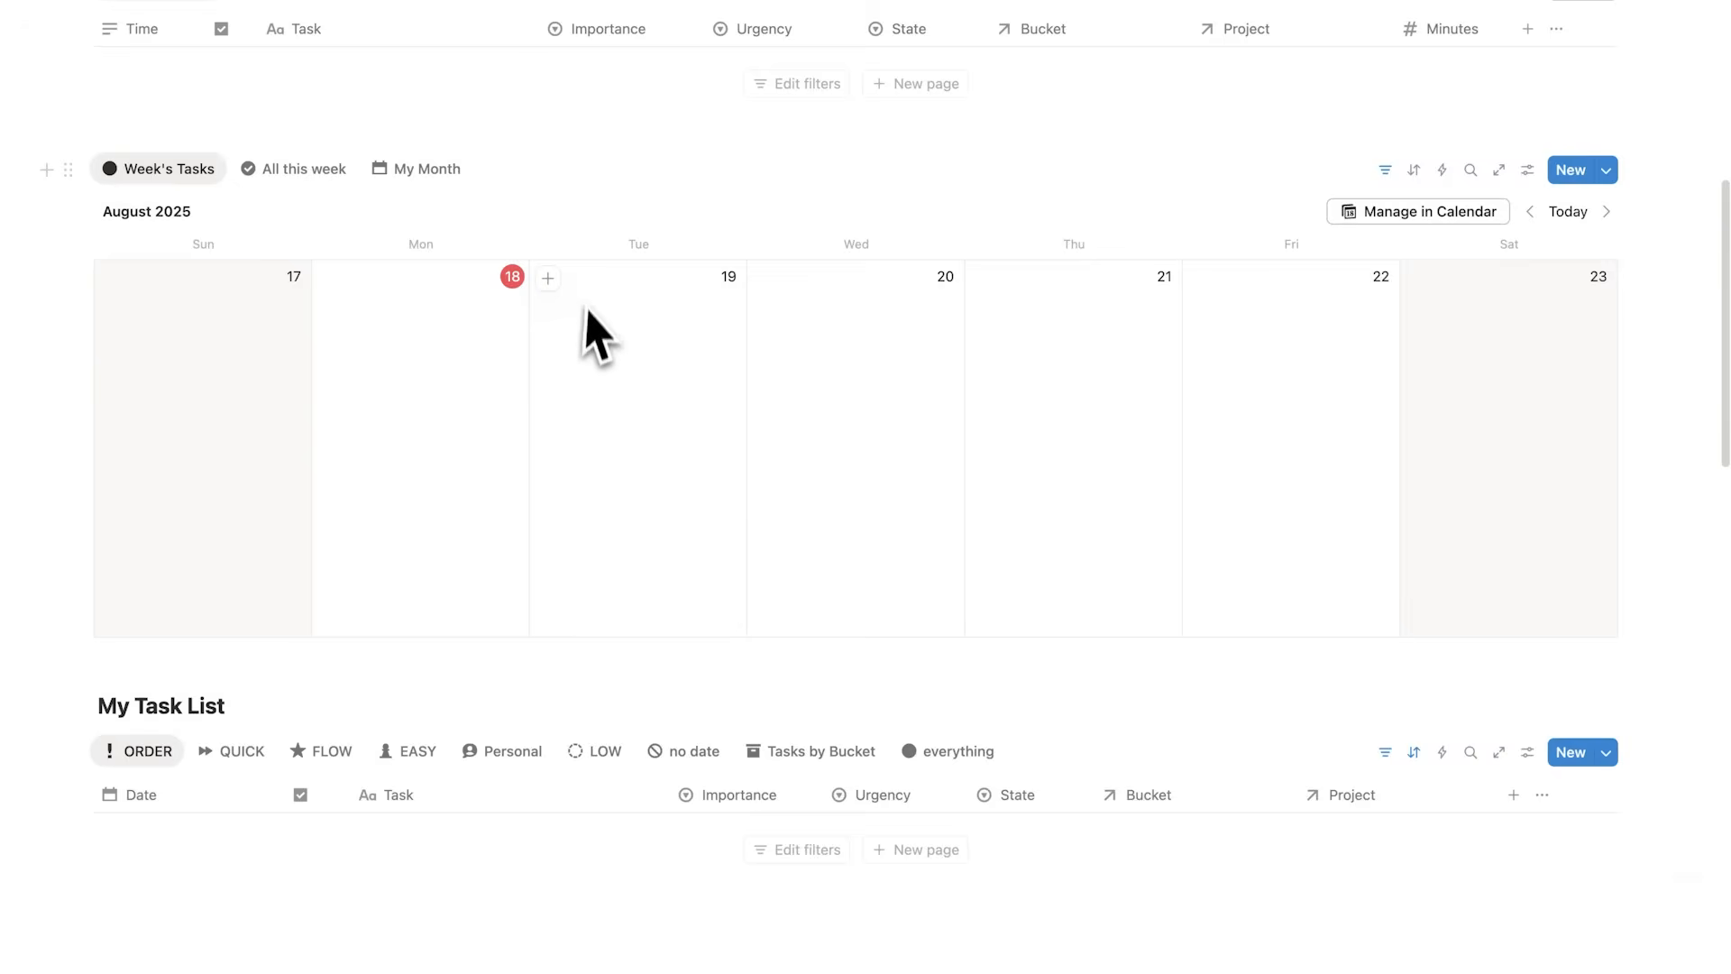
scroll(579, 375, "down", 4)
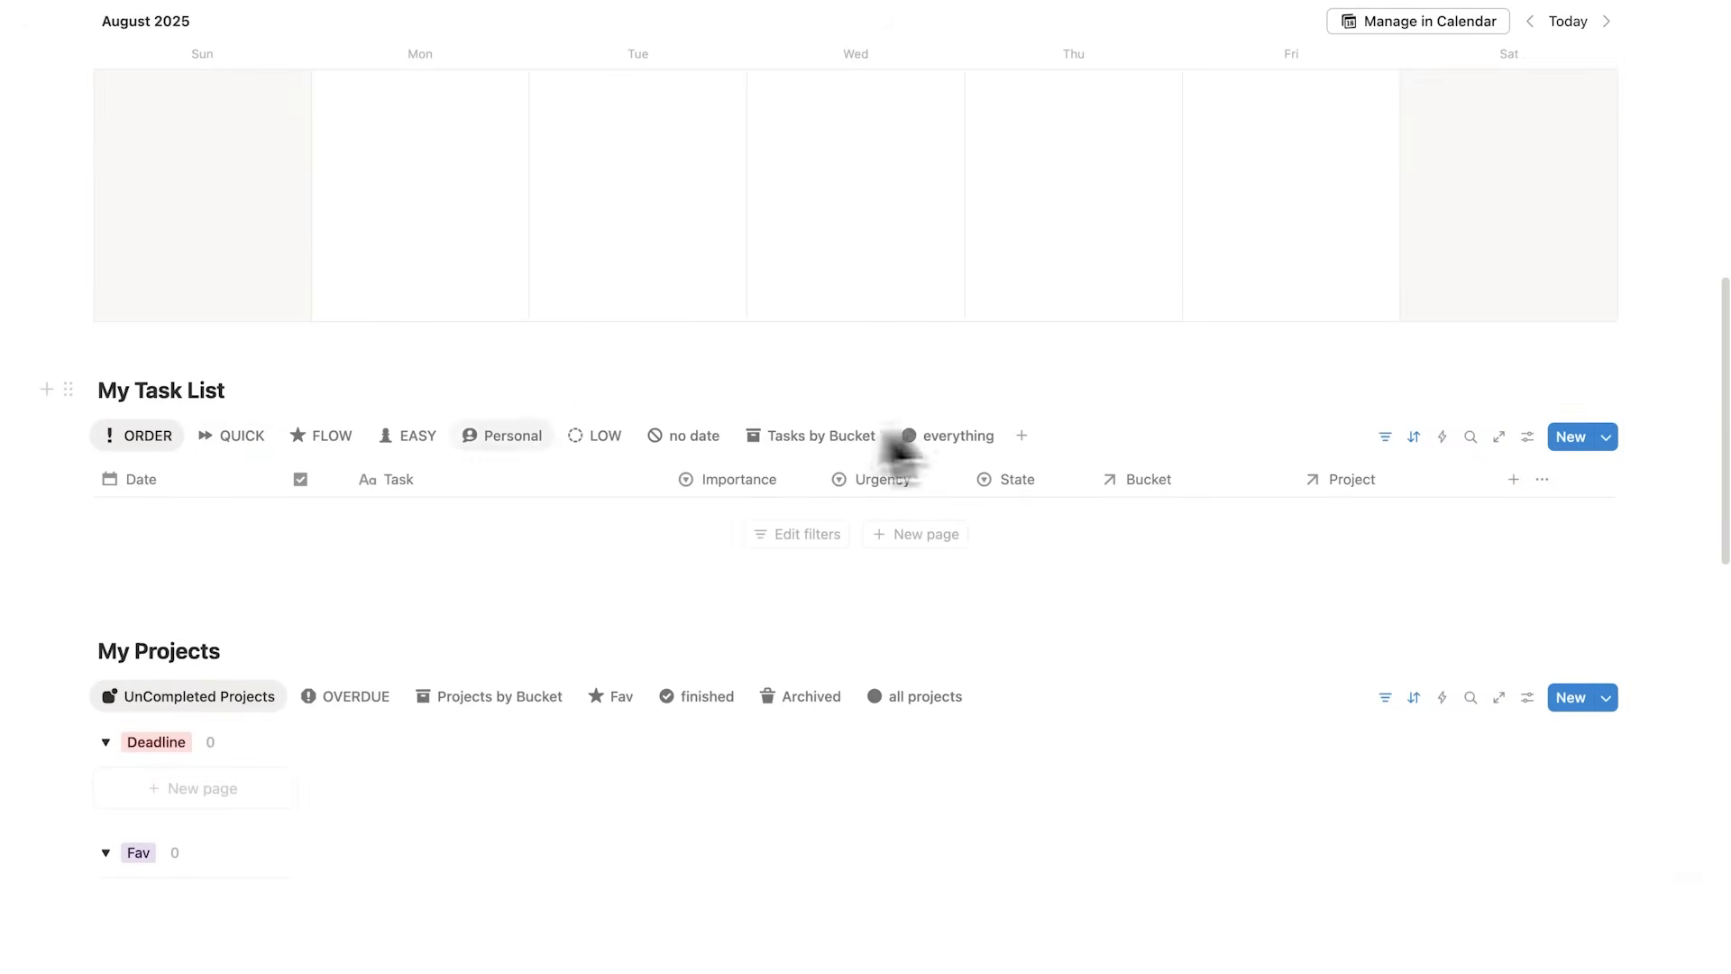
Step: Browse the task list's database views in Notion, including ORDER, QUICK, FLOW, EASY, LOW and no date
left_click(233, 436)
left_click(332, 438)
left_click(406, 438)
left_click(151, 438)
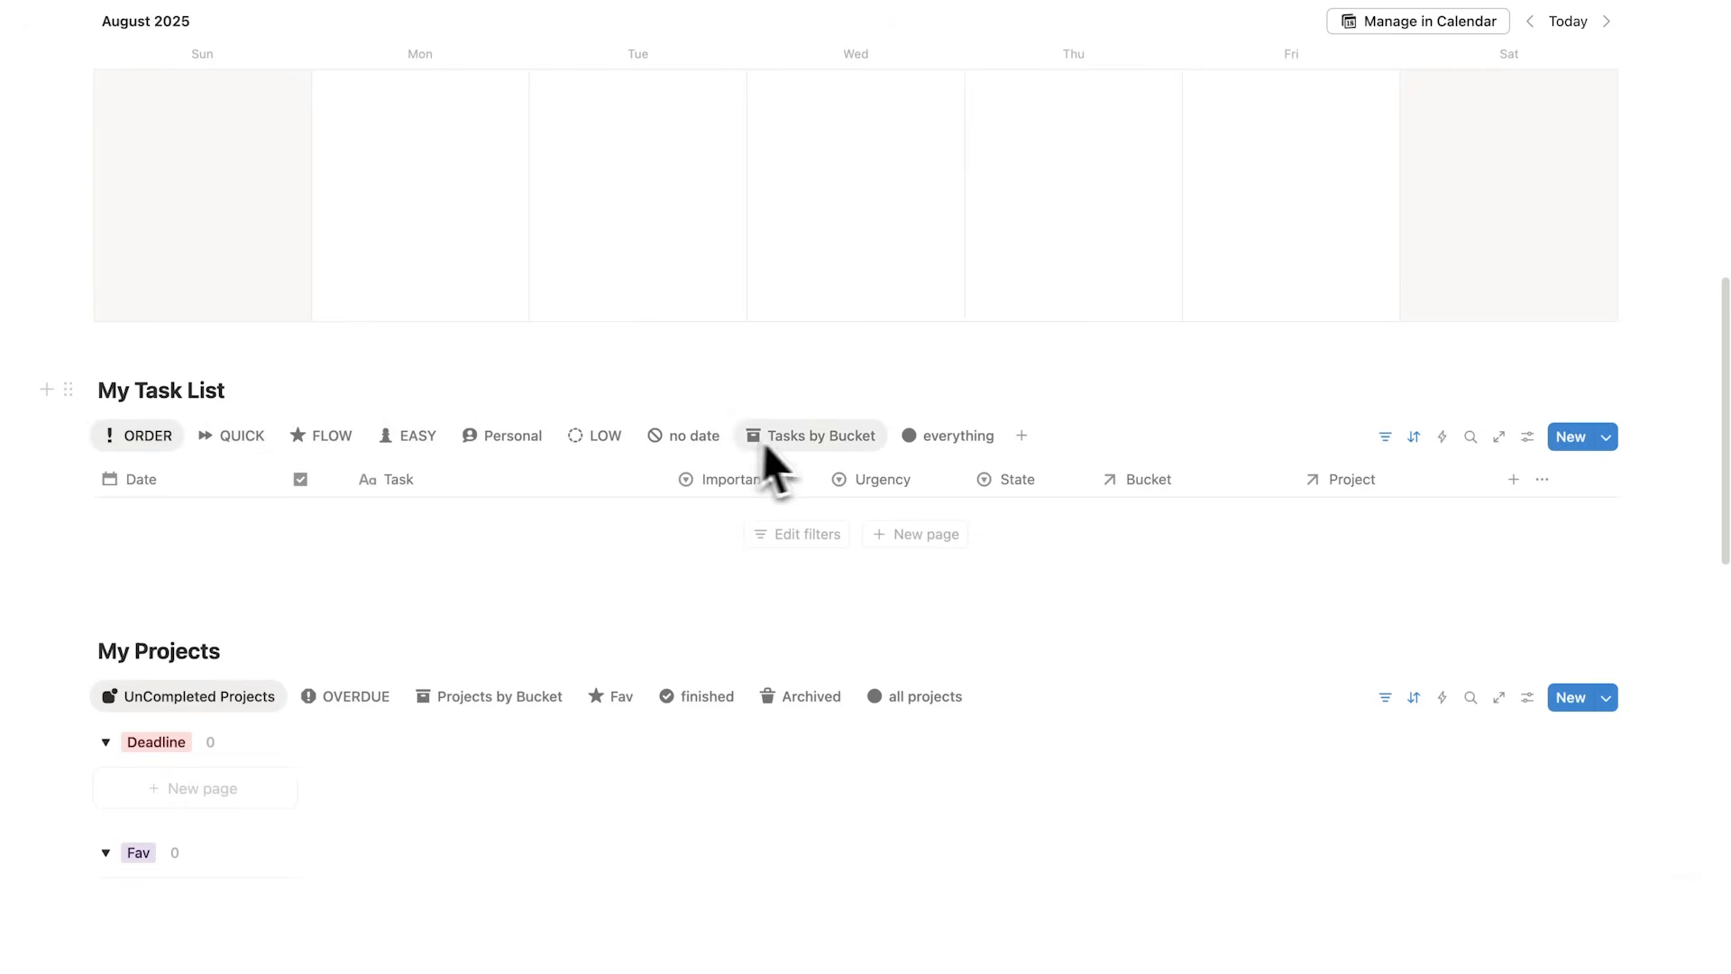
left_click(682, 436)
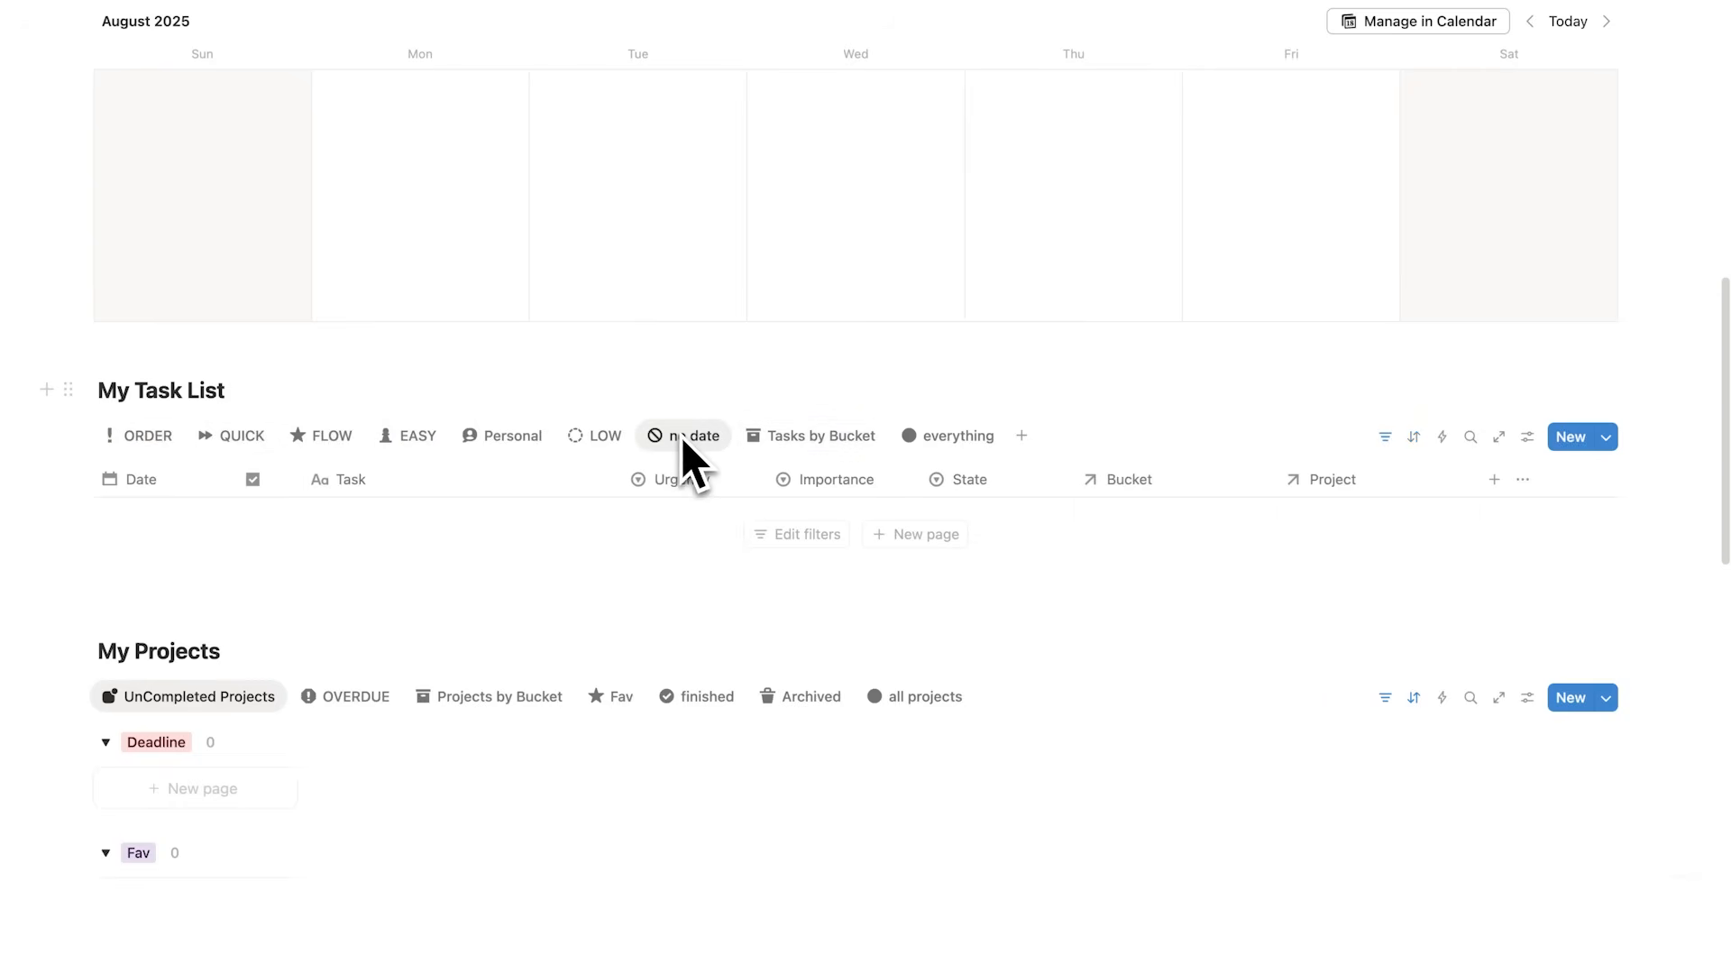
left_click(476, 525)
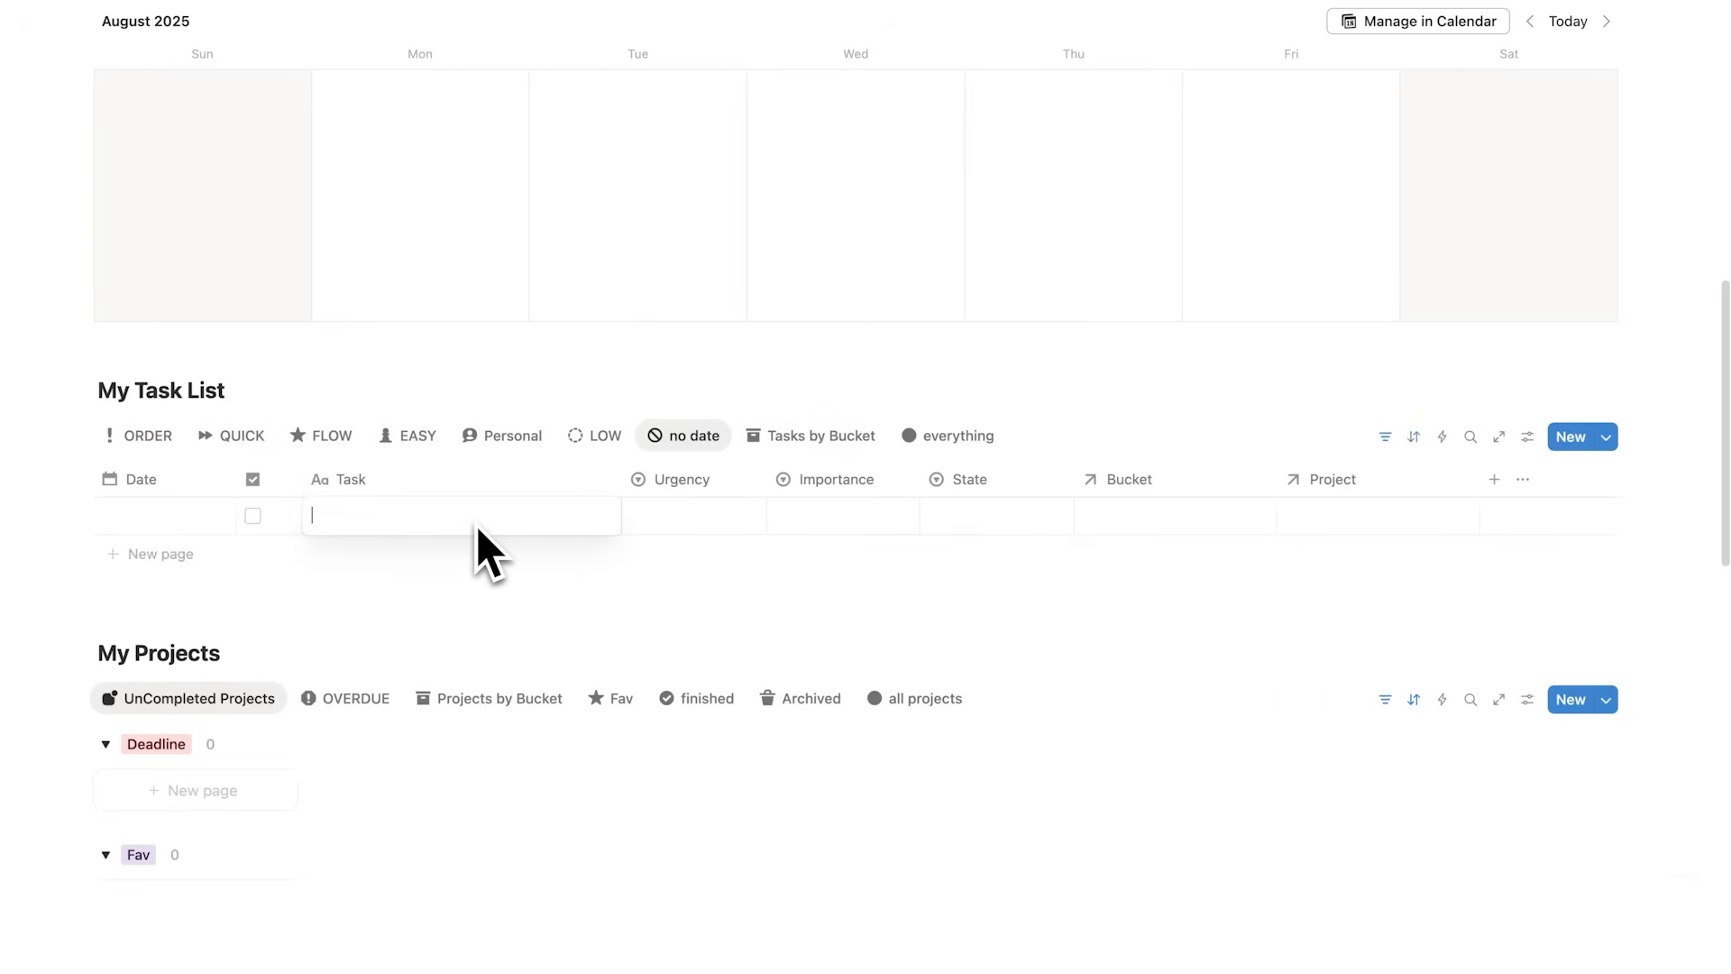
left_click(602, 438)
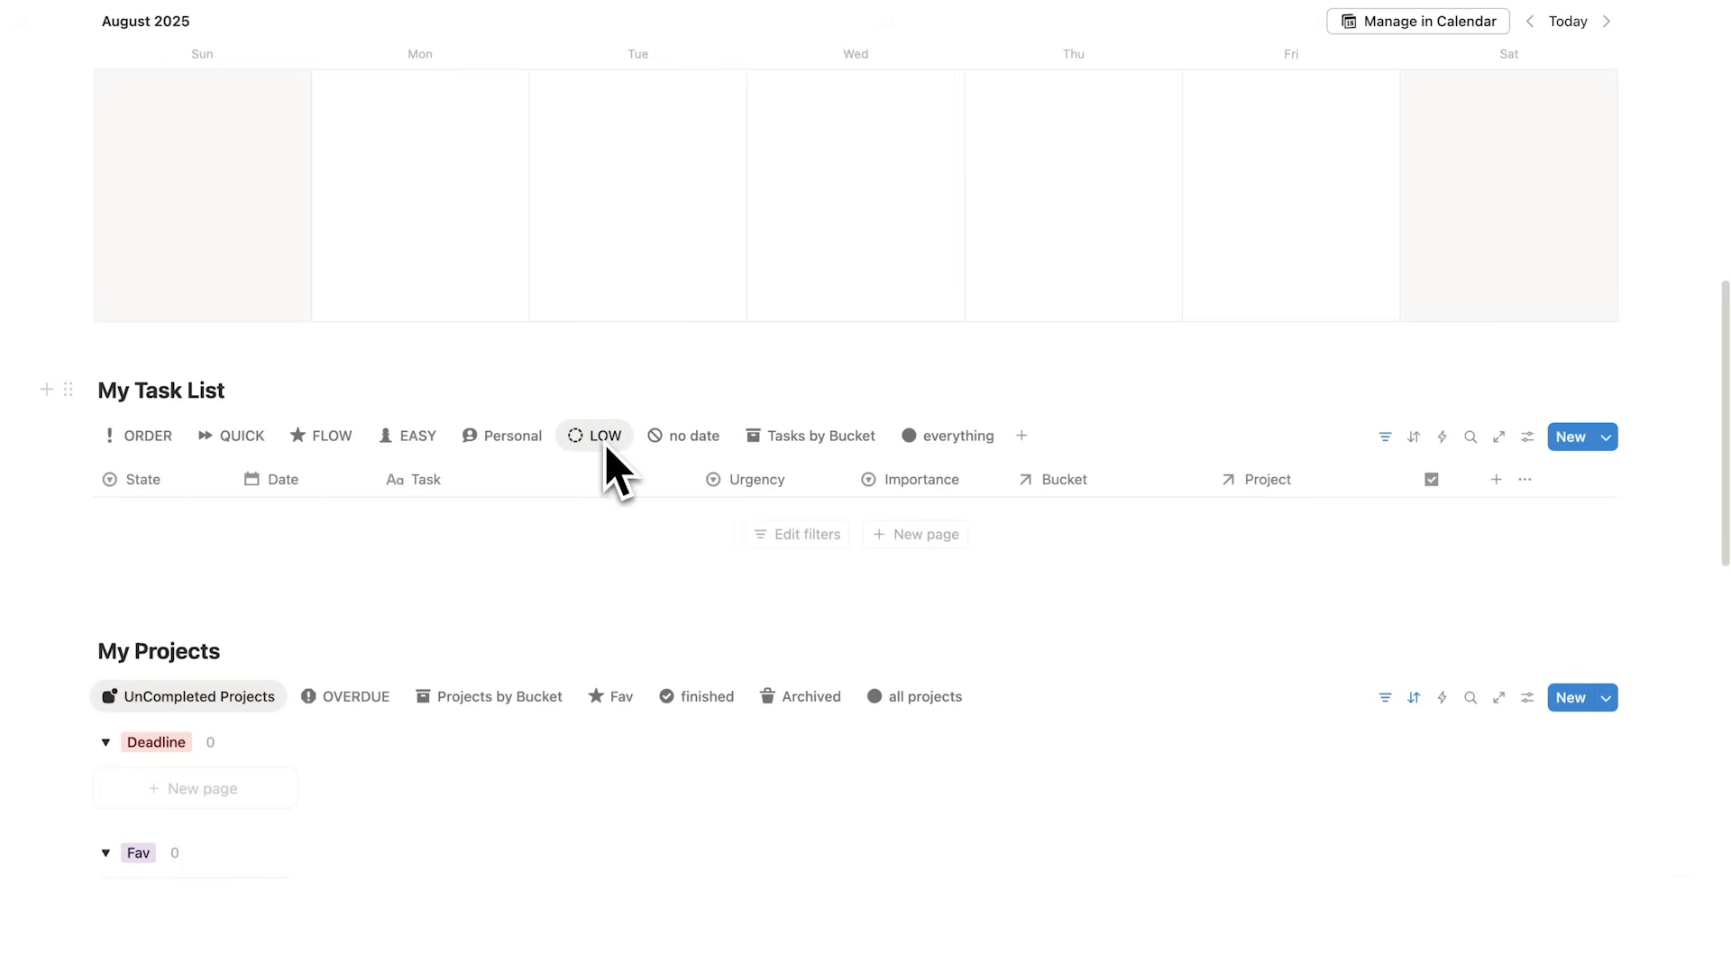
left_click(678, 441)
left_click(1388, 440)
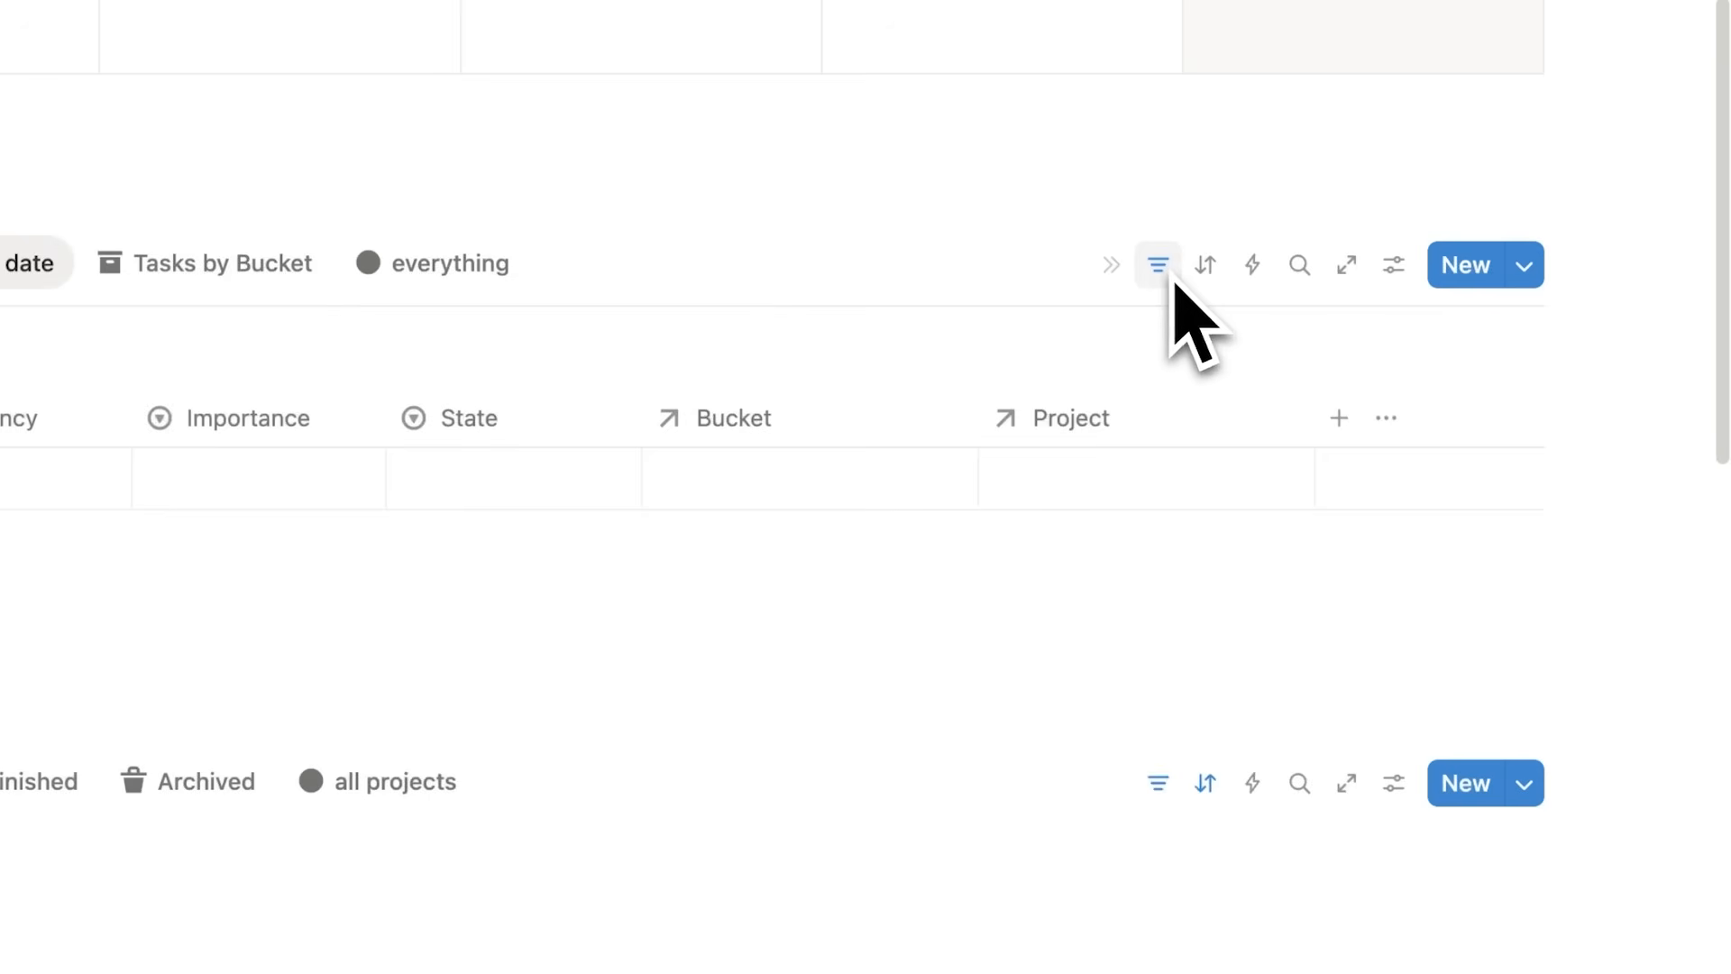
left_click(1392, 271)
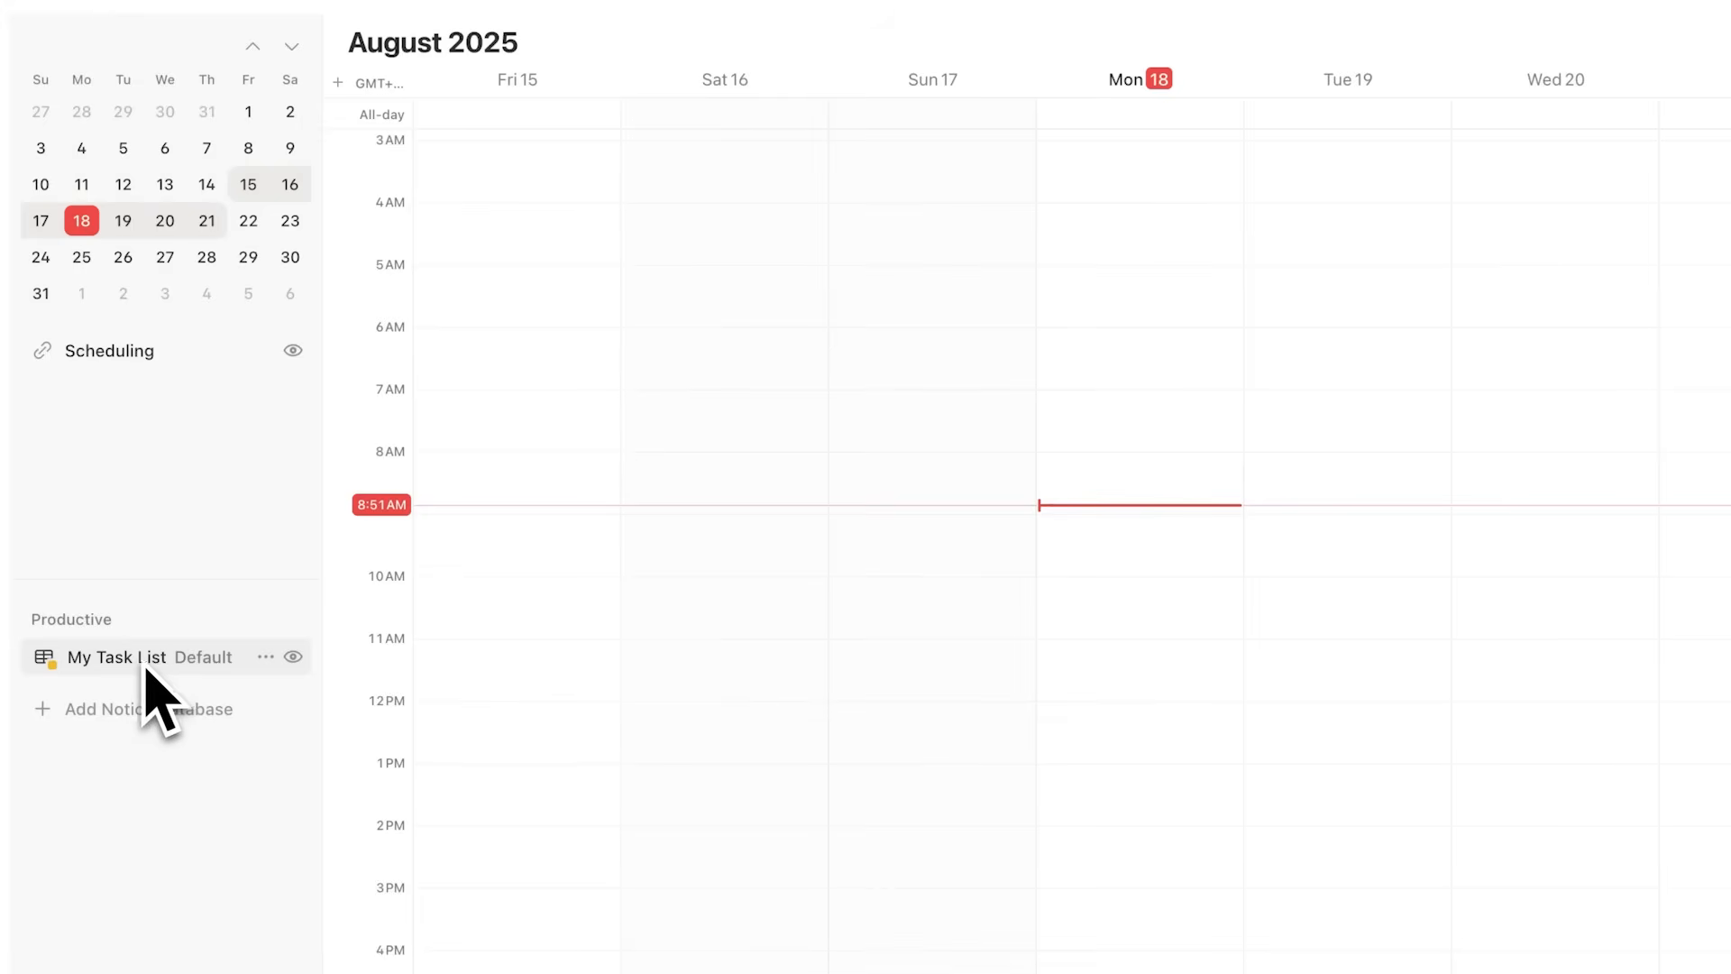
Step: Add the no date view of My Task List to the calendar sidebar and select it
left_click(139, 669)
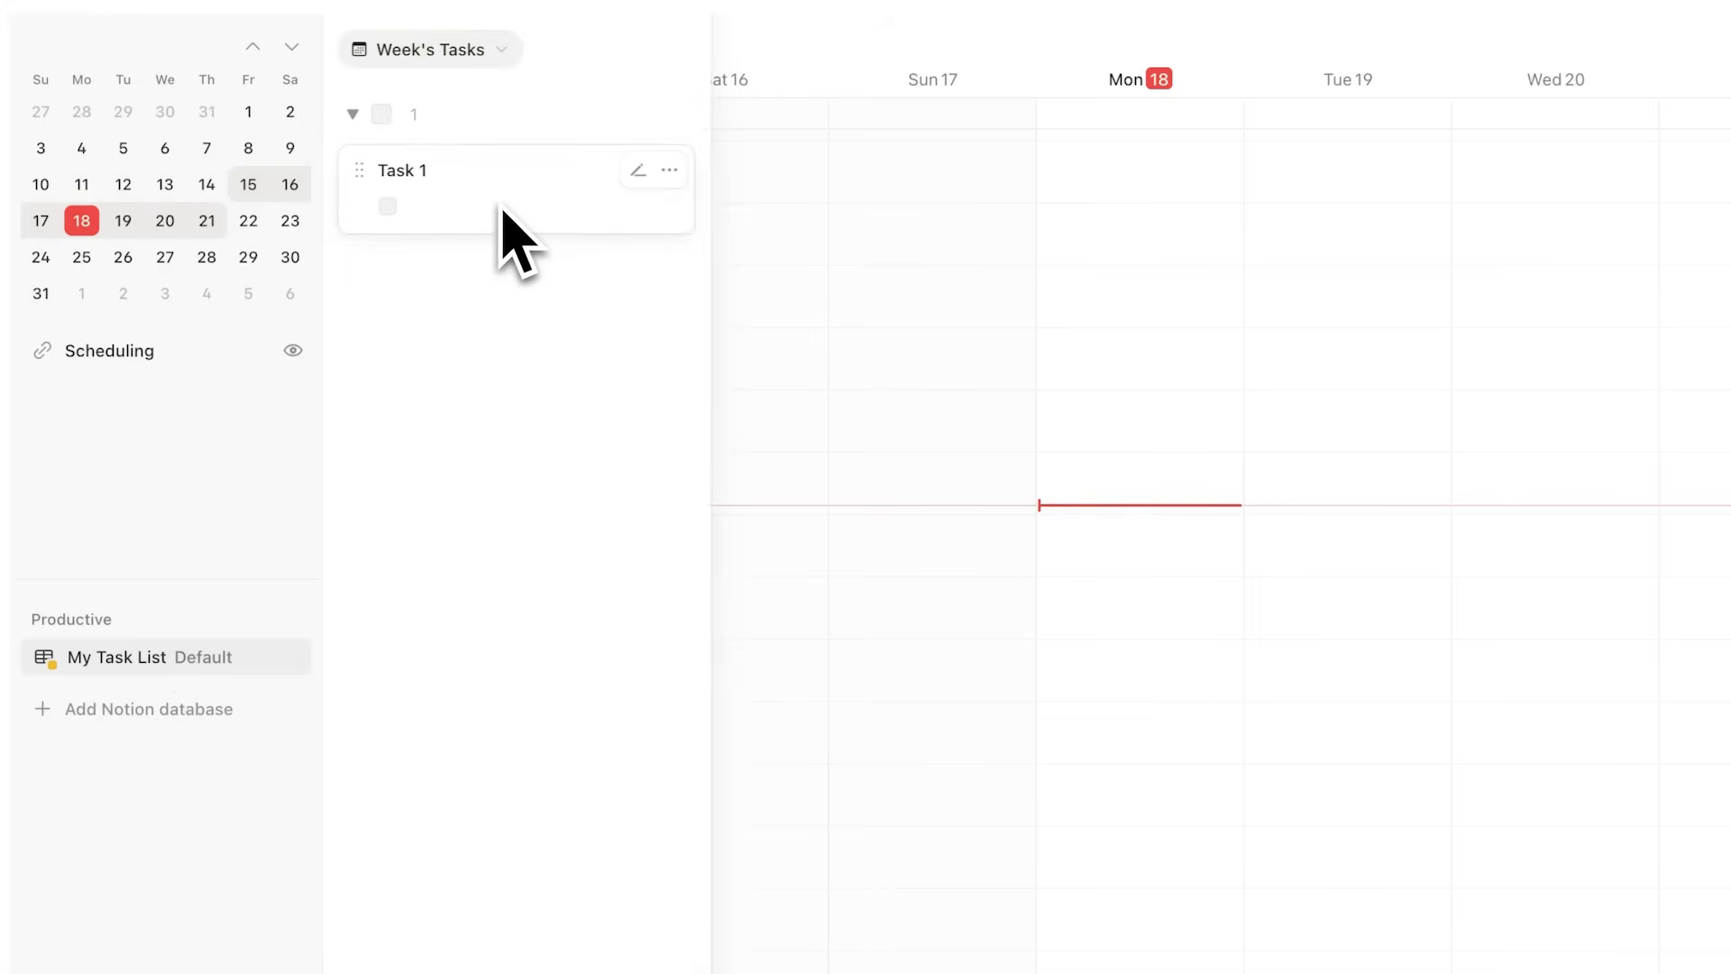
left_click(497, 55)
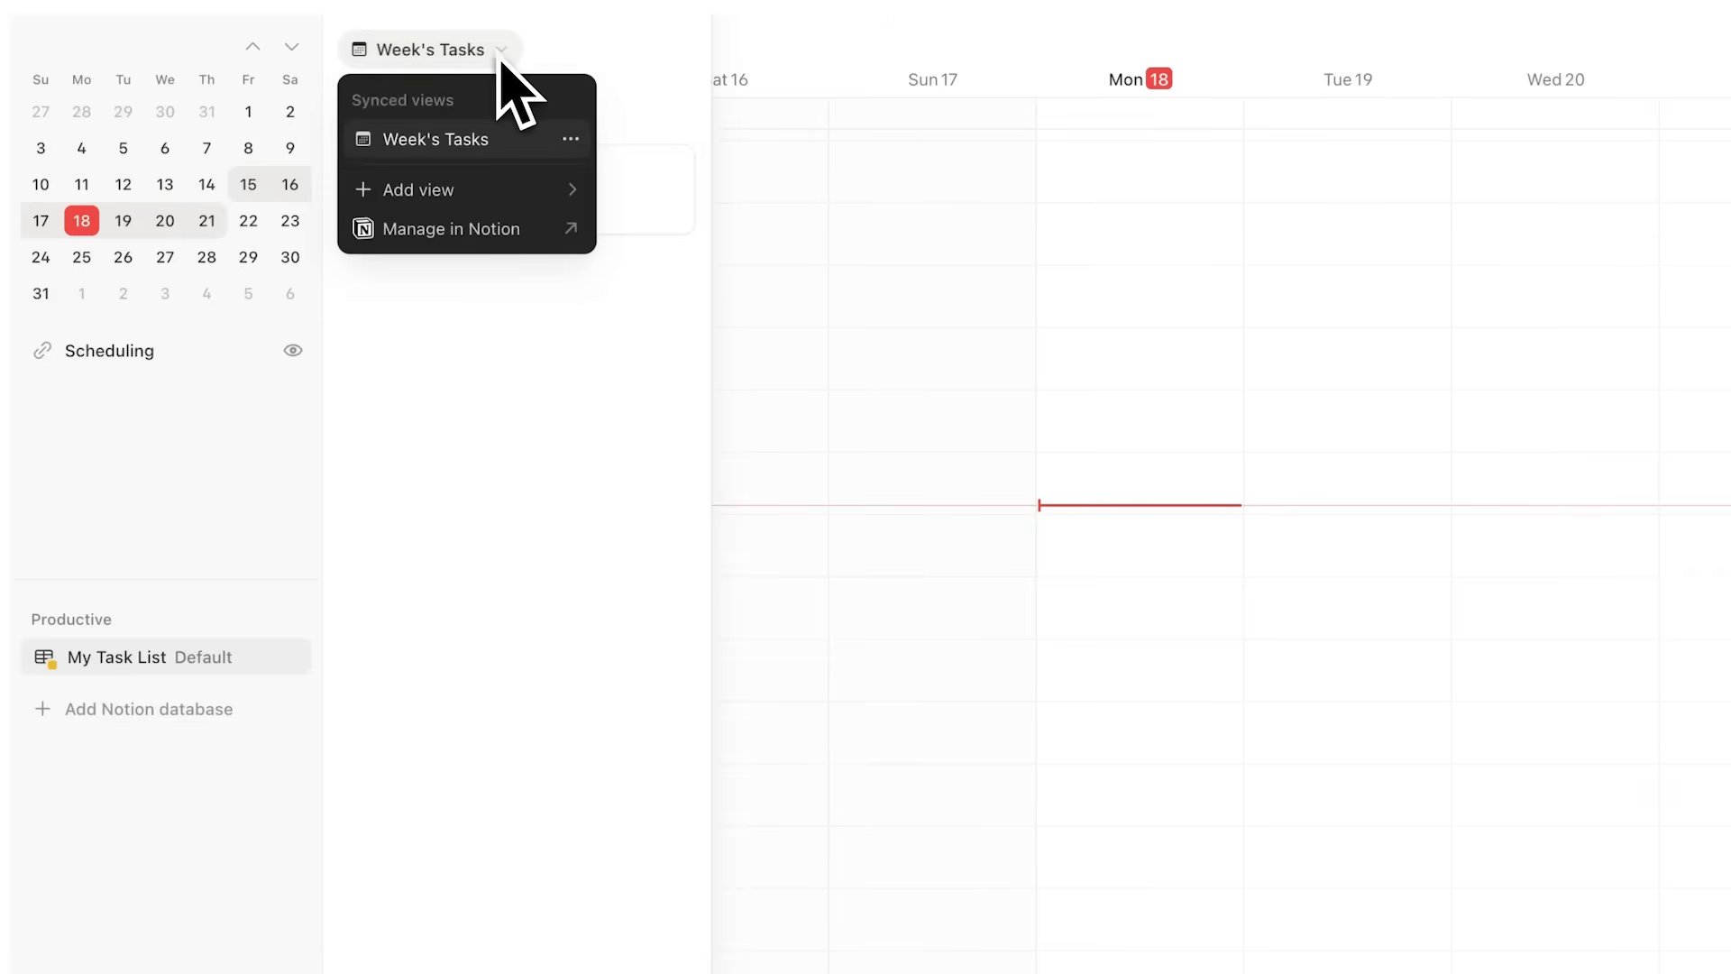
mouse_move(507, 190)
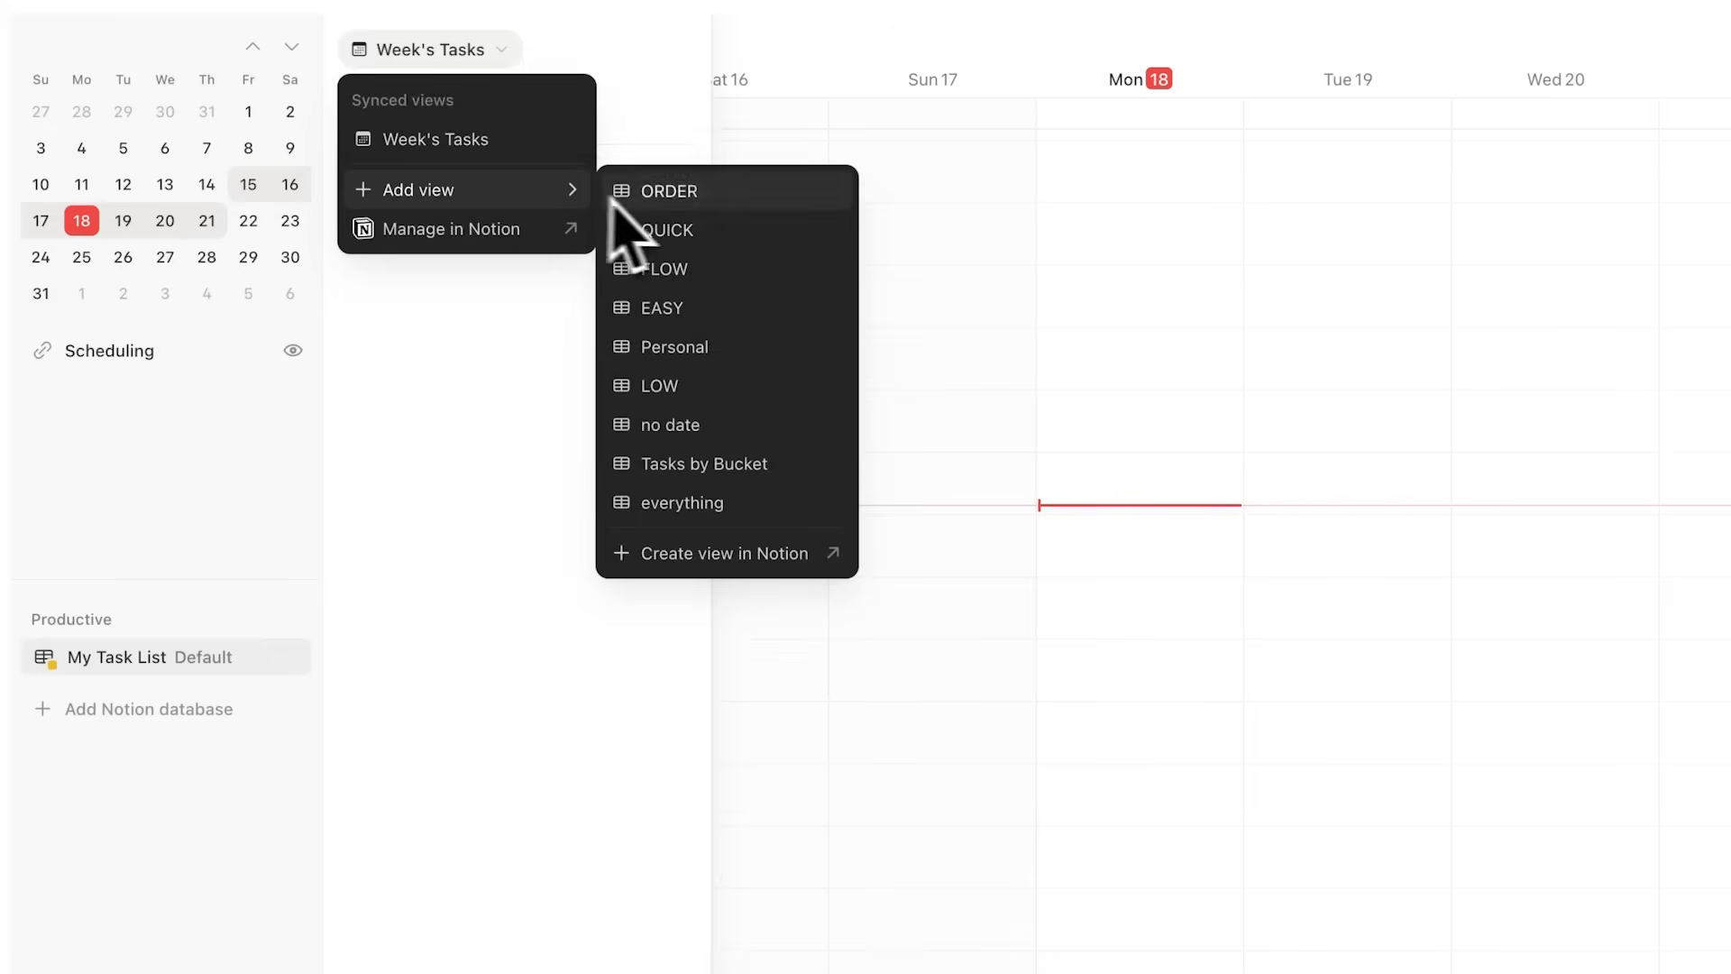
left_click(707, 429)
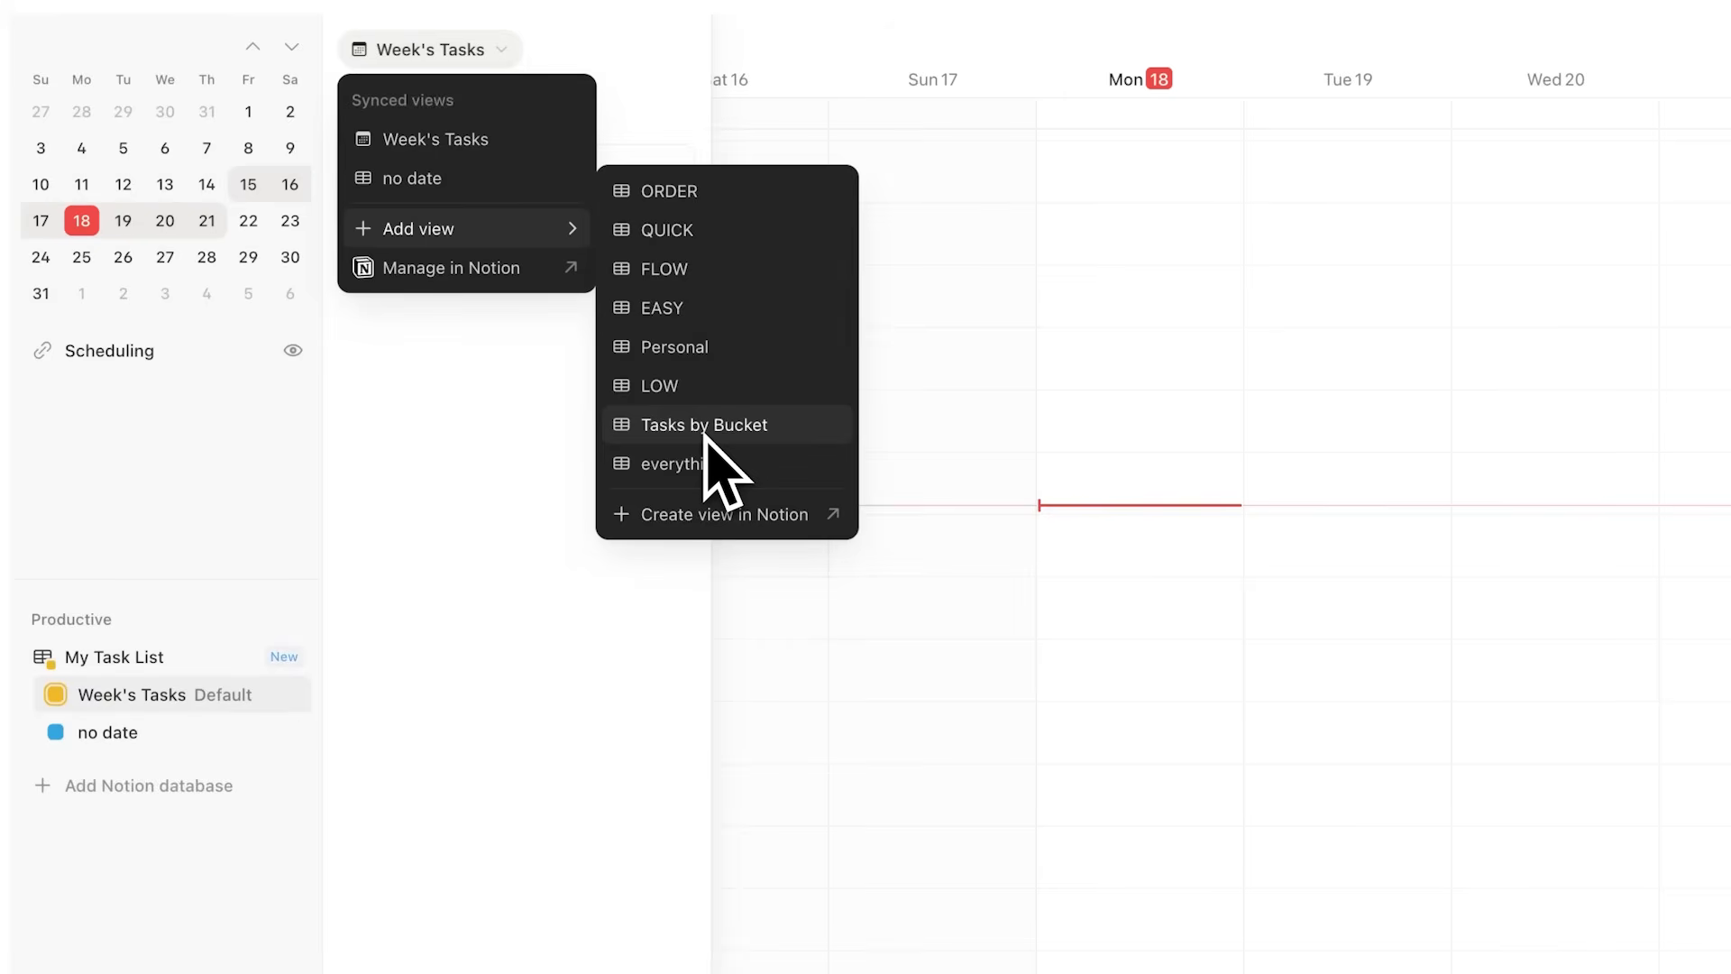
left_click(155, 728)
left_click(145, 735)
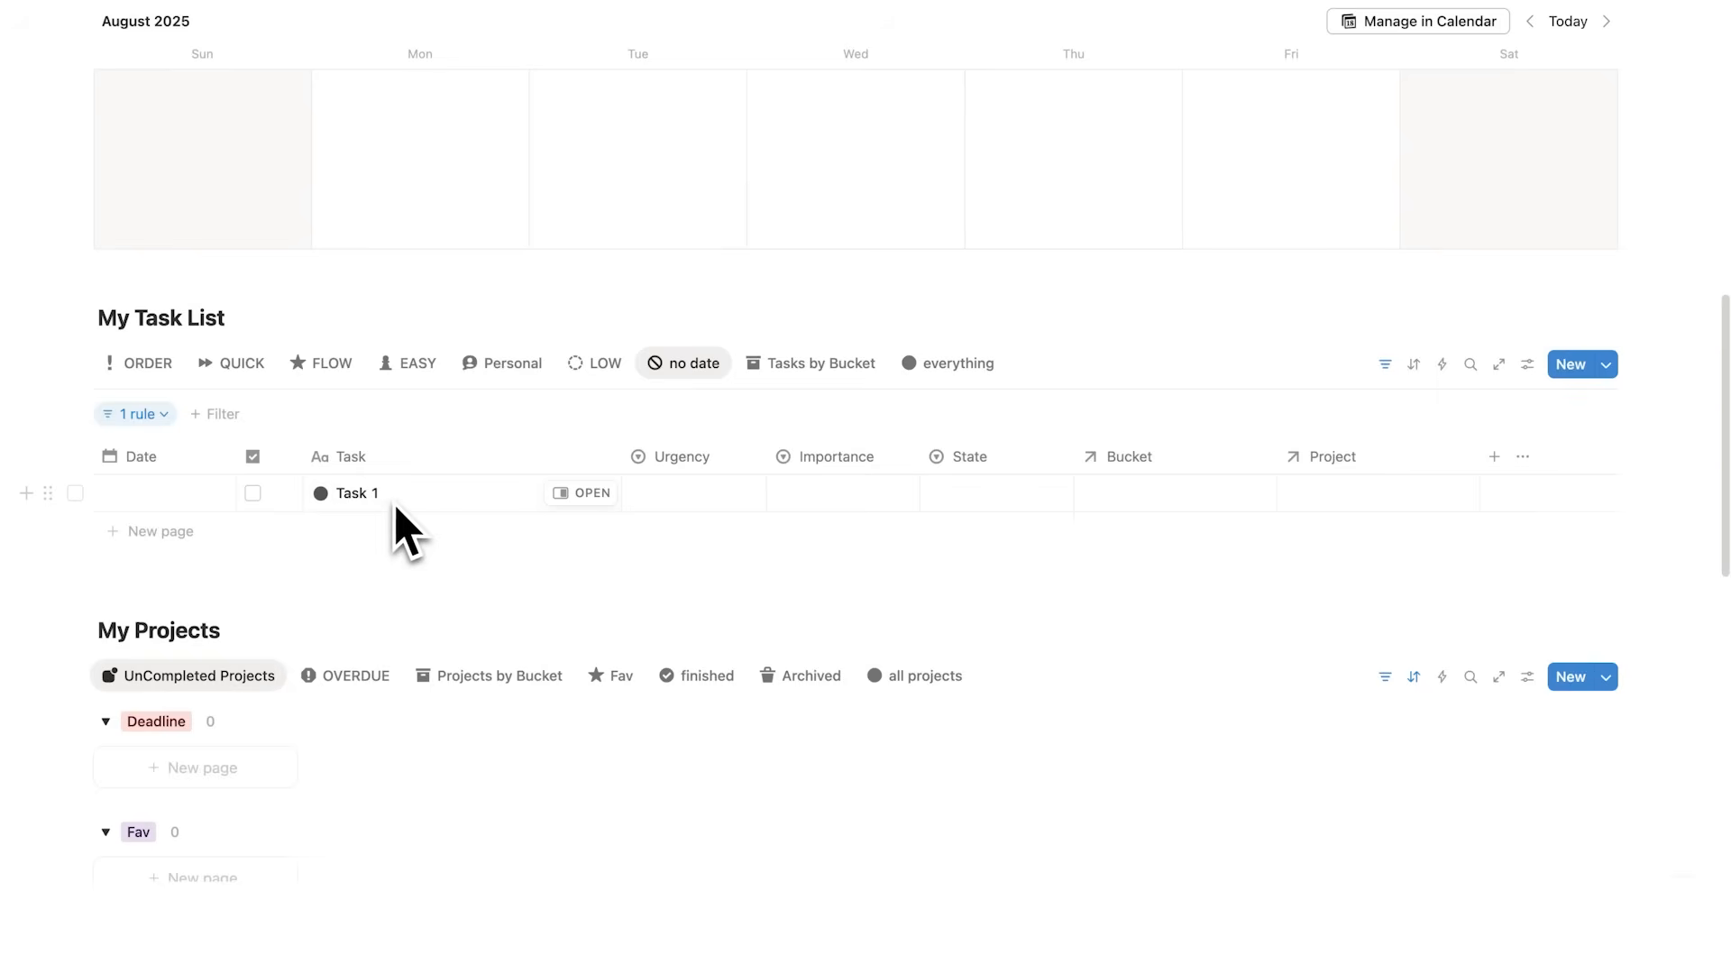
Step: Assign a date to Task 1 in the no date table view
left_click(178, 500)
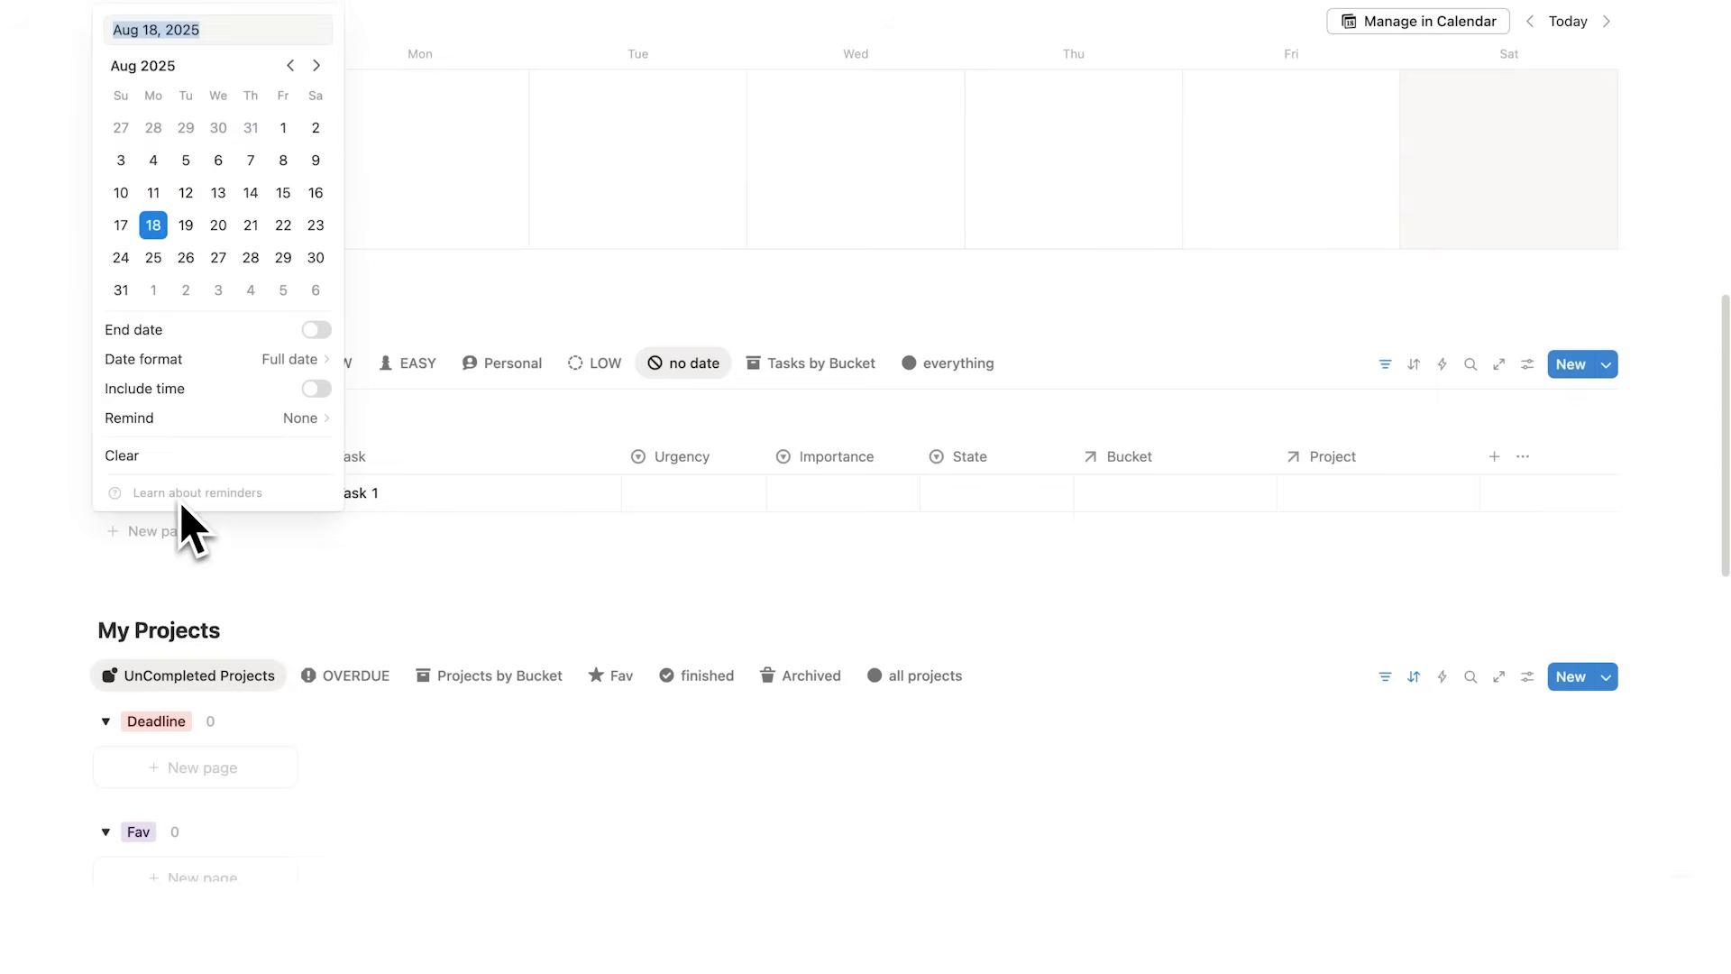
left_click(185, 225)
left_click(549, 212)
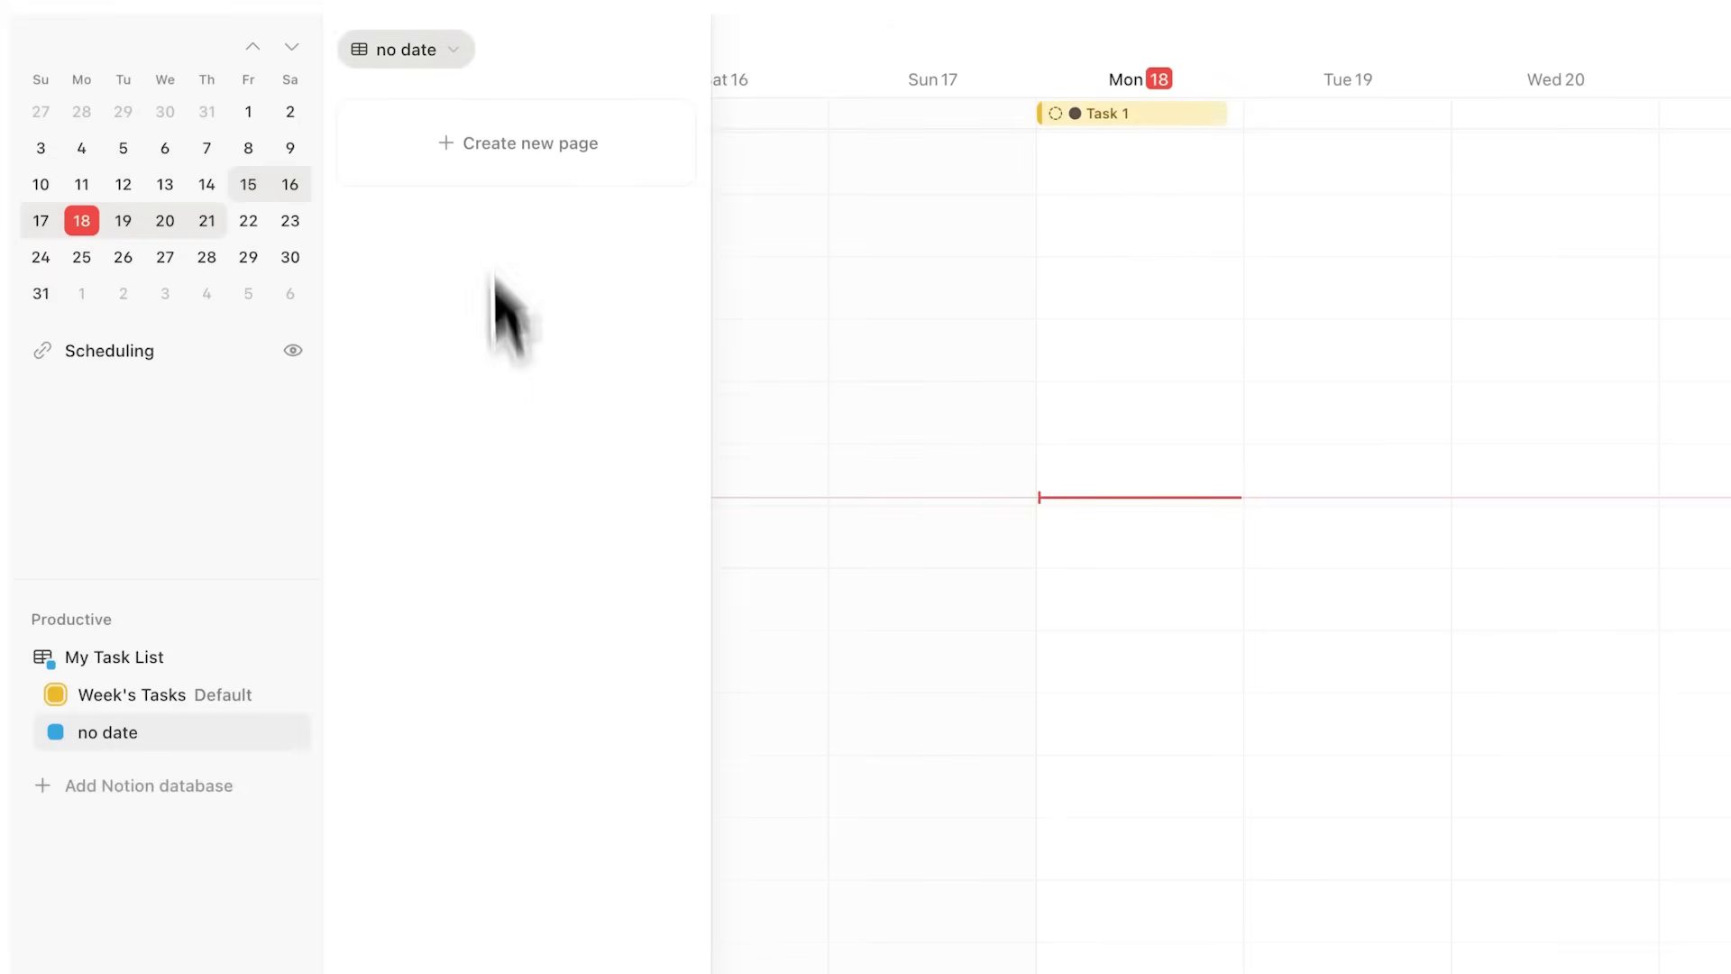
Step: Create dated tasks named Task 2 and Task 3 for August 19 and August 20, 2025
type("2")
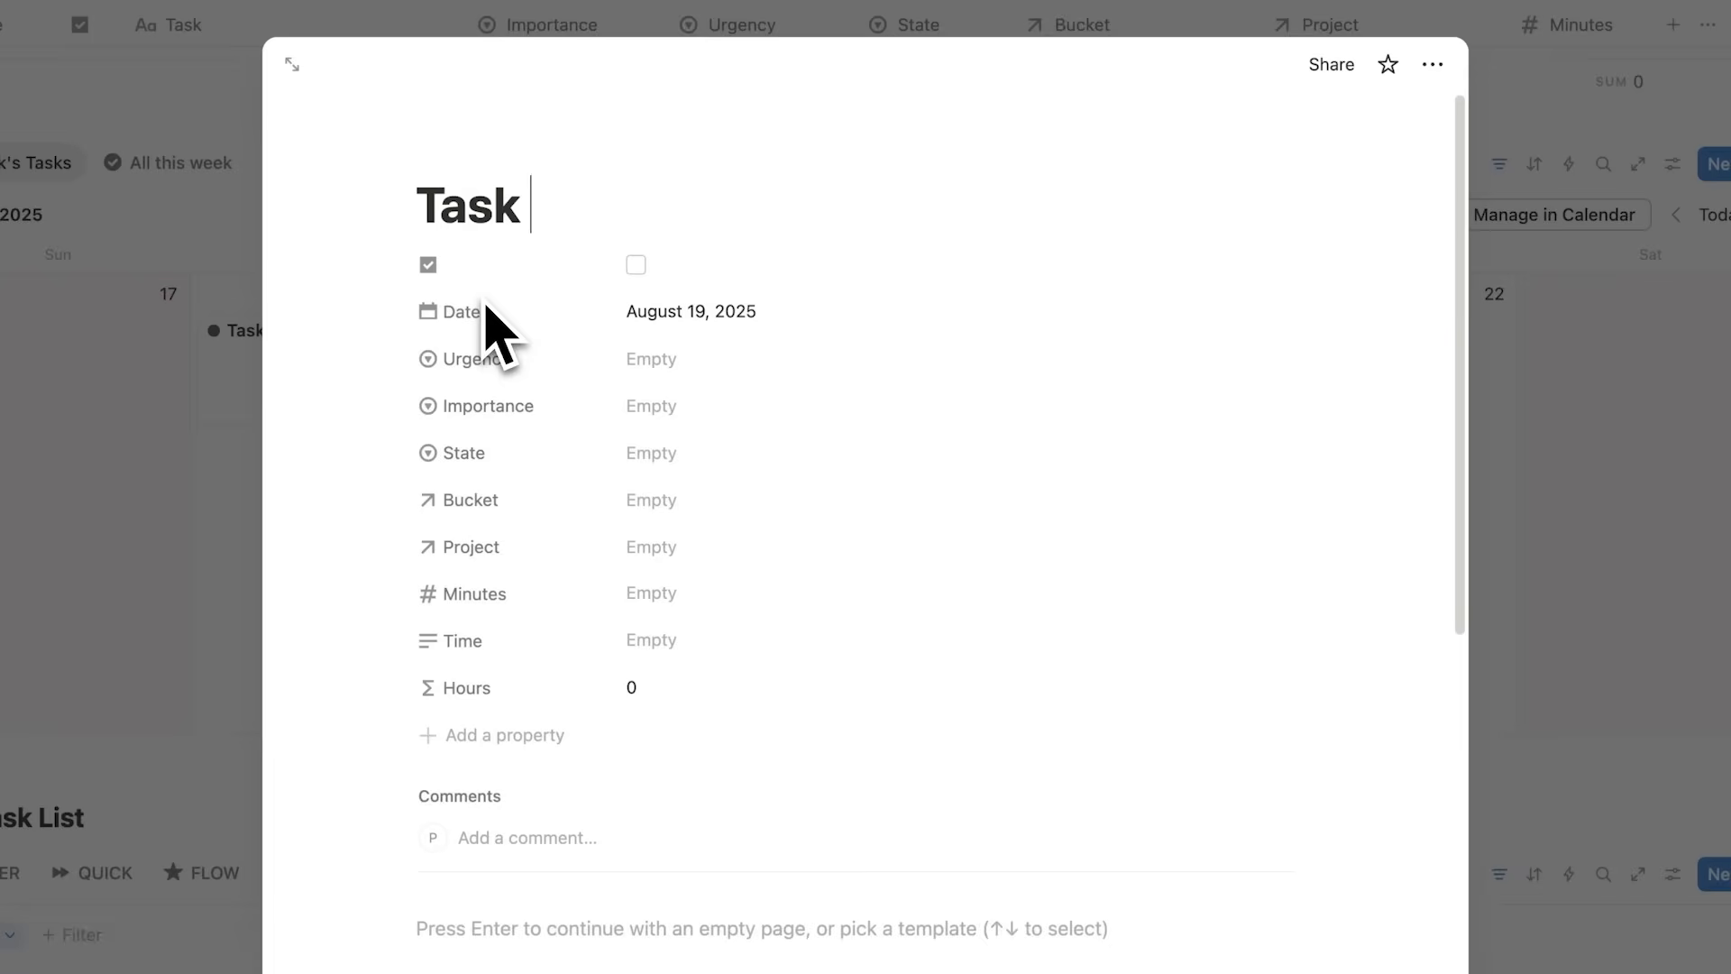
left_click(231, 484)
left_click(743, 296)
type("T")
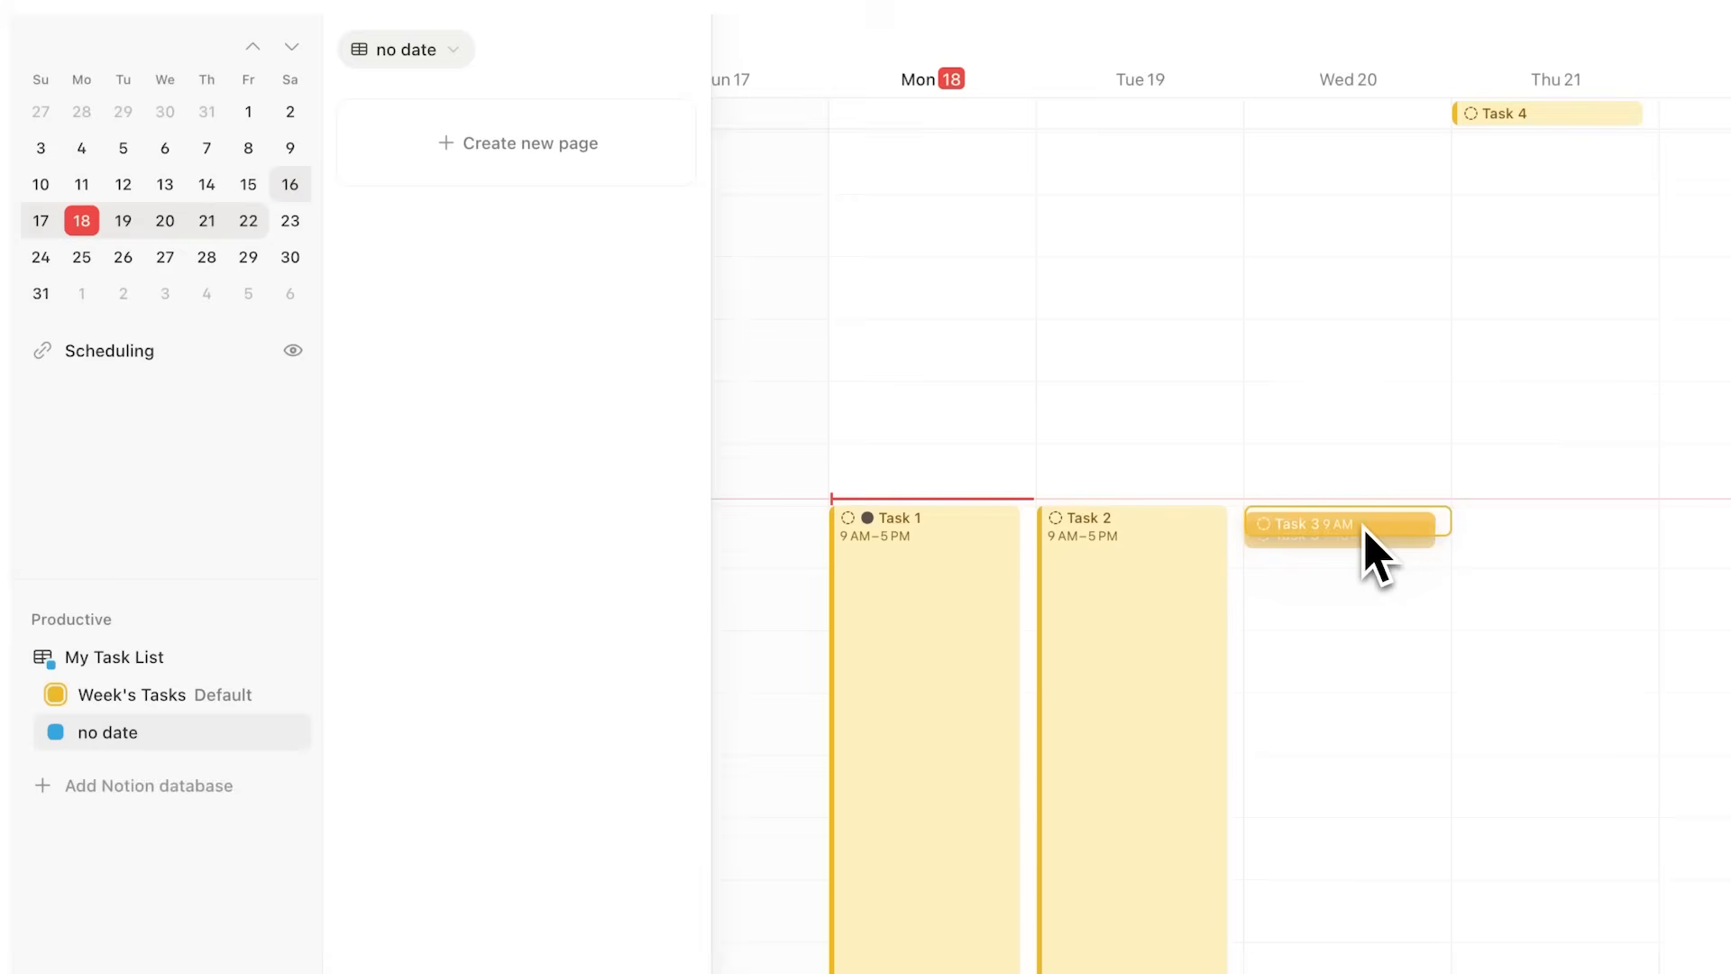
Step: Move Task 3 and Task 4 from all-day into timed 9 AM–5 PM calendar blocks
left_click_drag(1365, 532, 1361, 969)
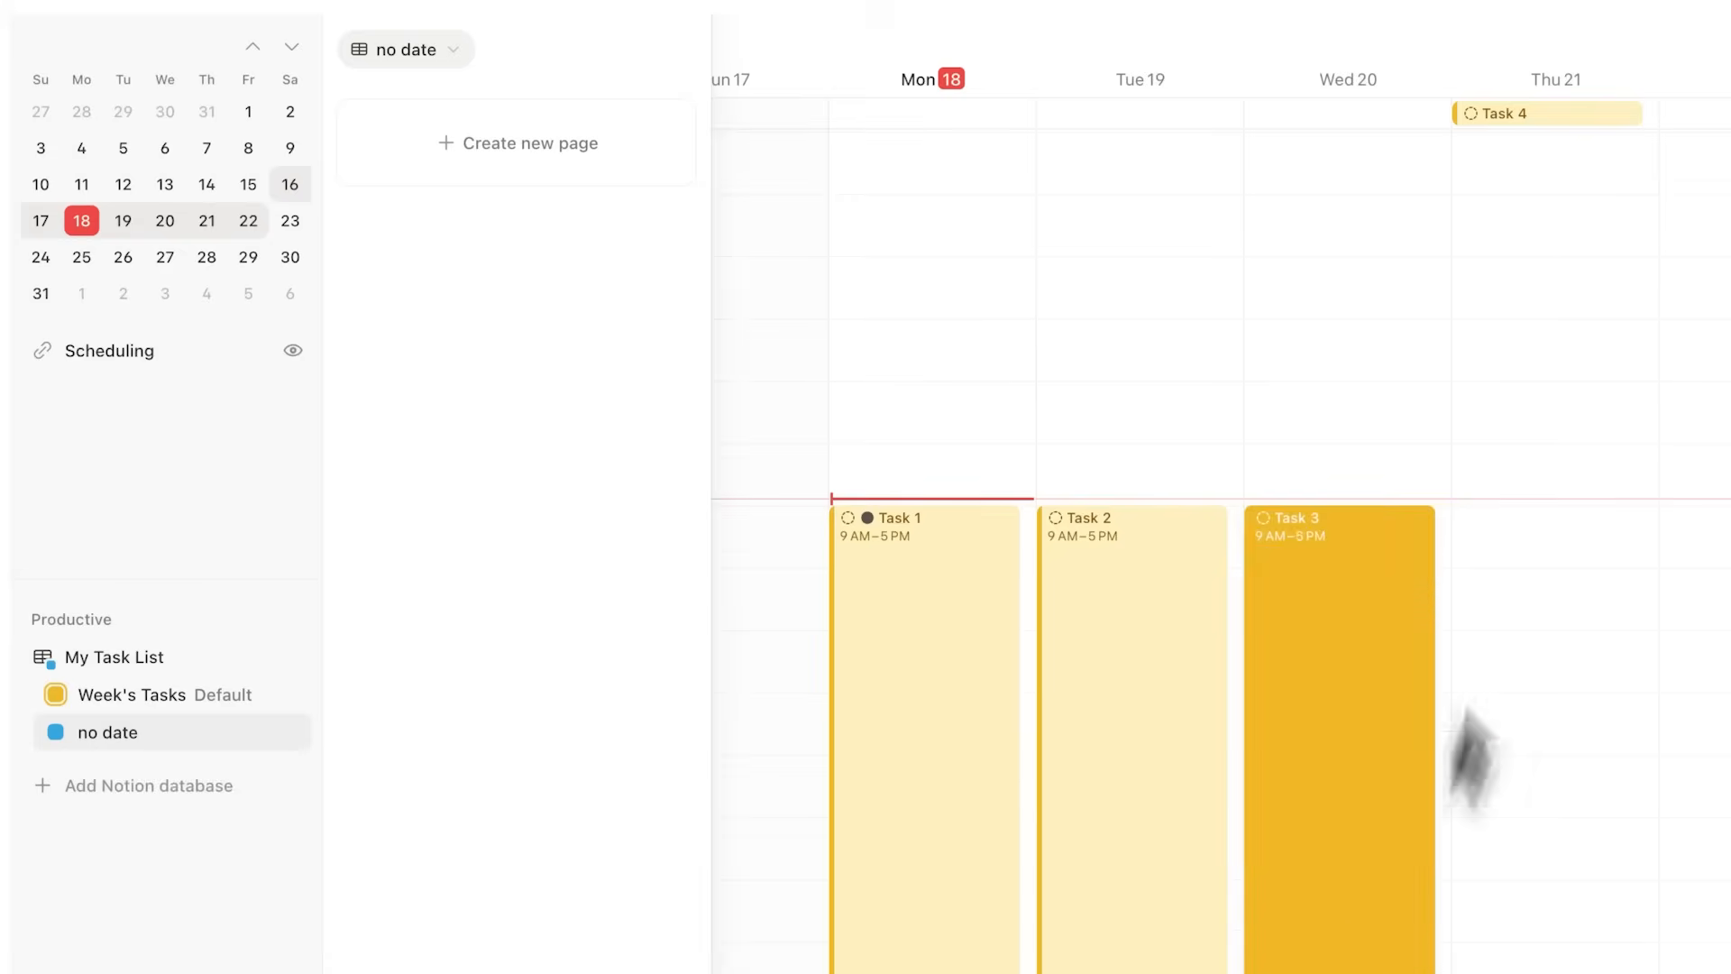
left_click_drag(1582, 115, 1551, 970)
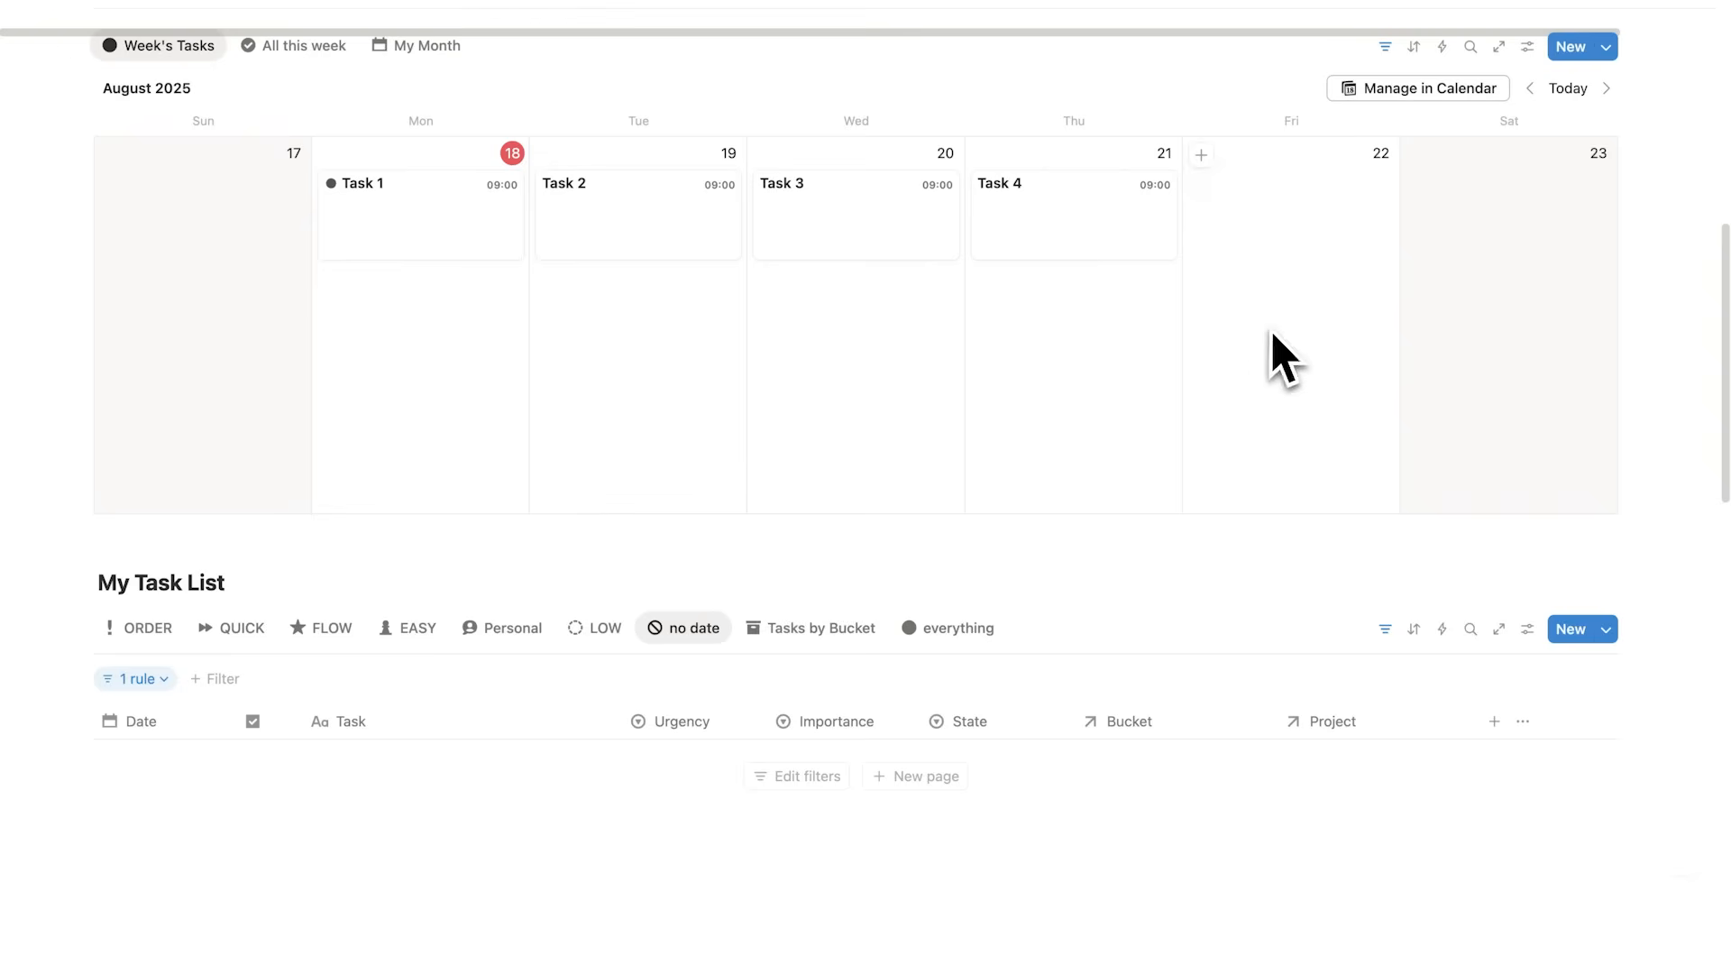
Step: Add undated tasks in the no date table view, naming the last one Task 7
scroll(1190, 375, "down", 3)
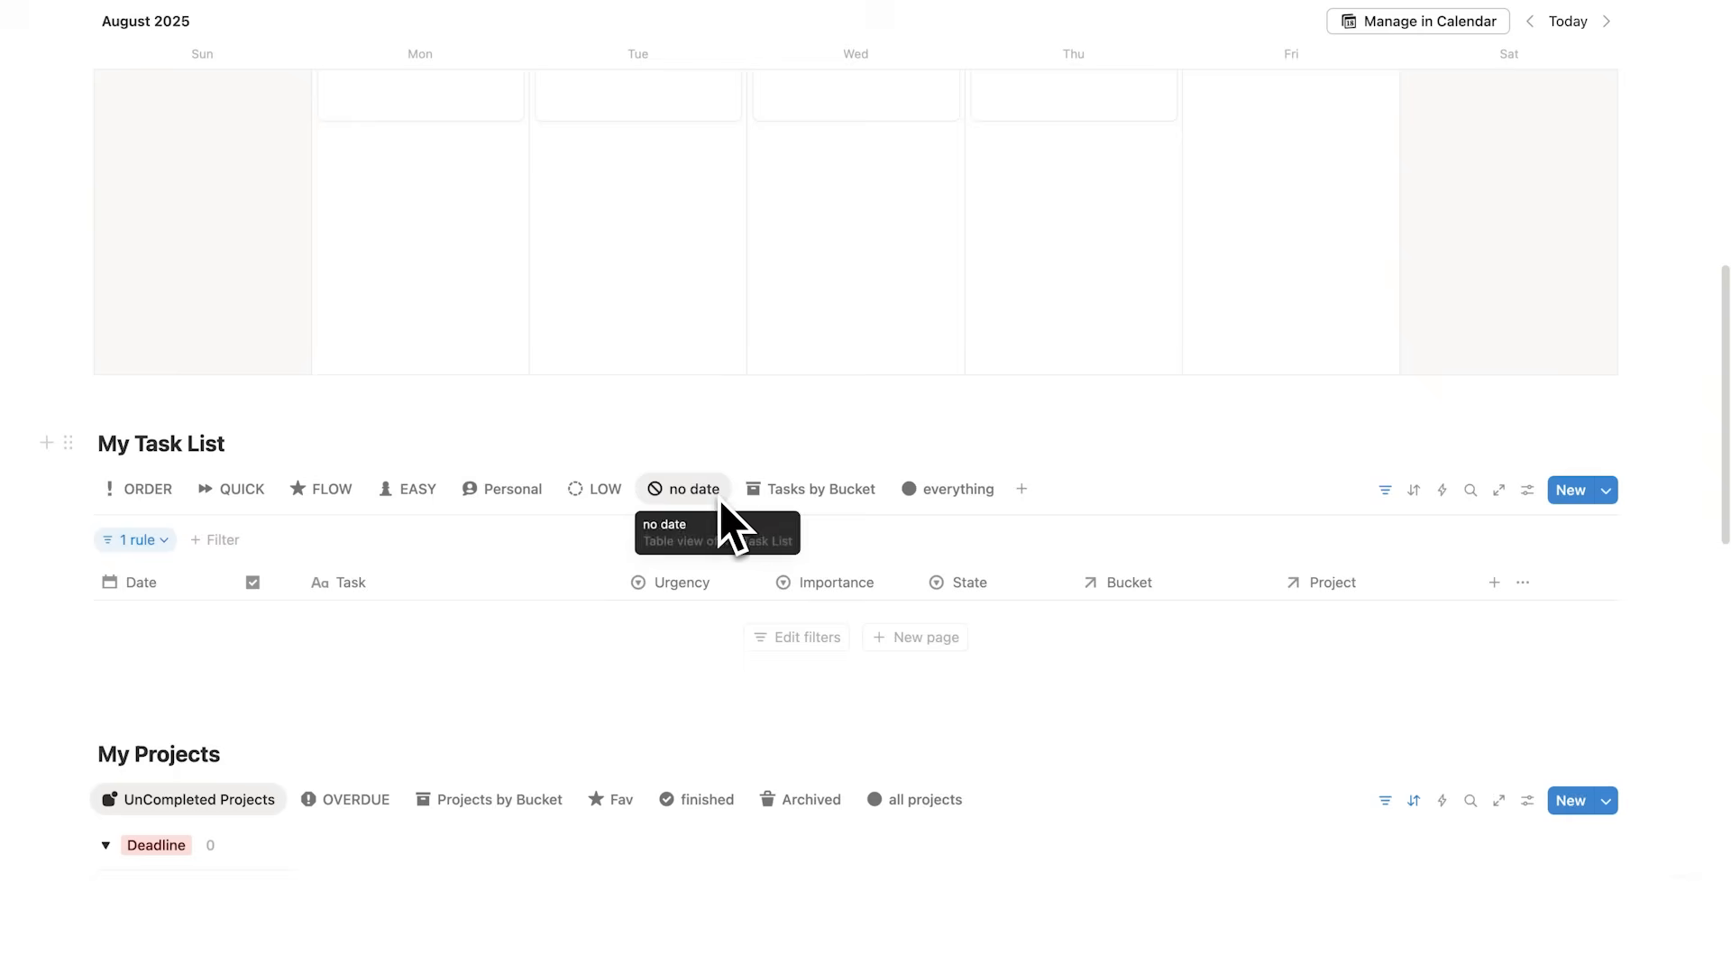
left_click(902, 639)
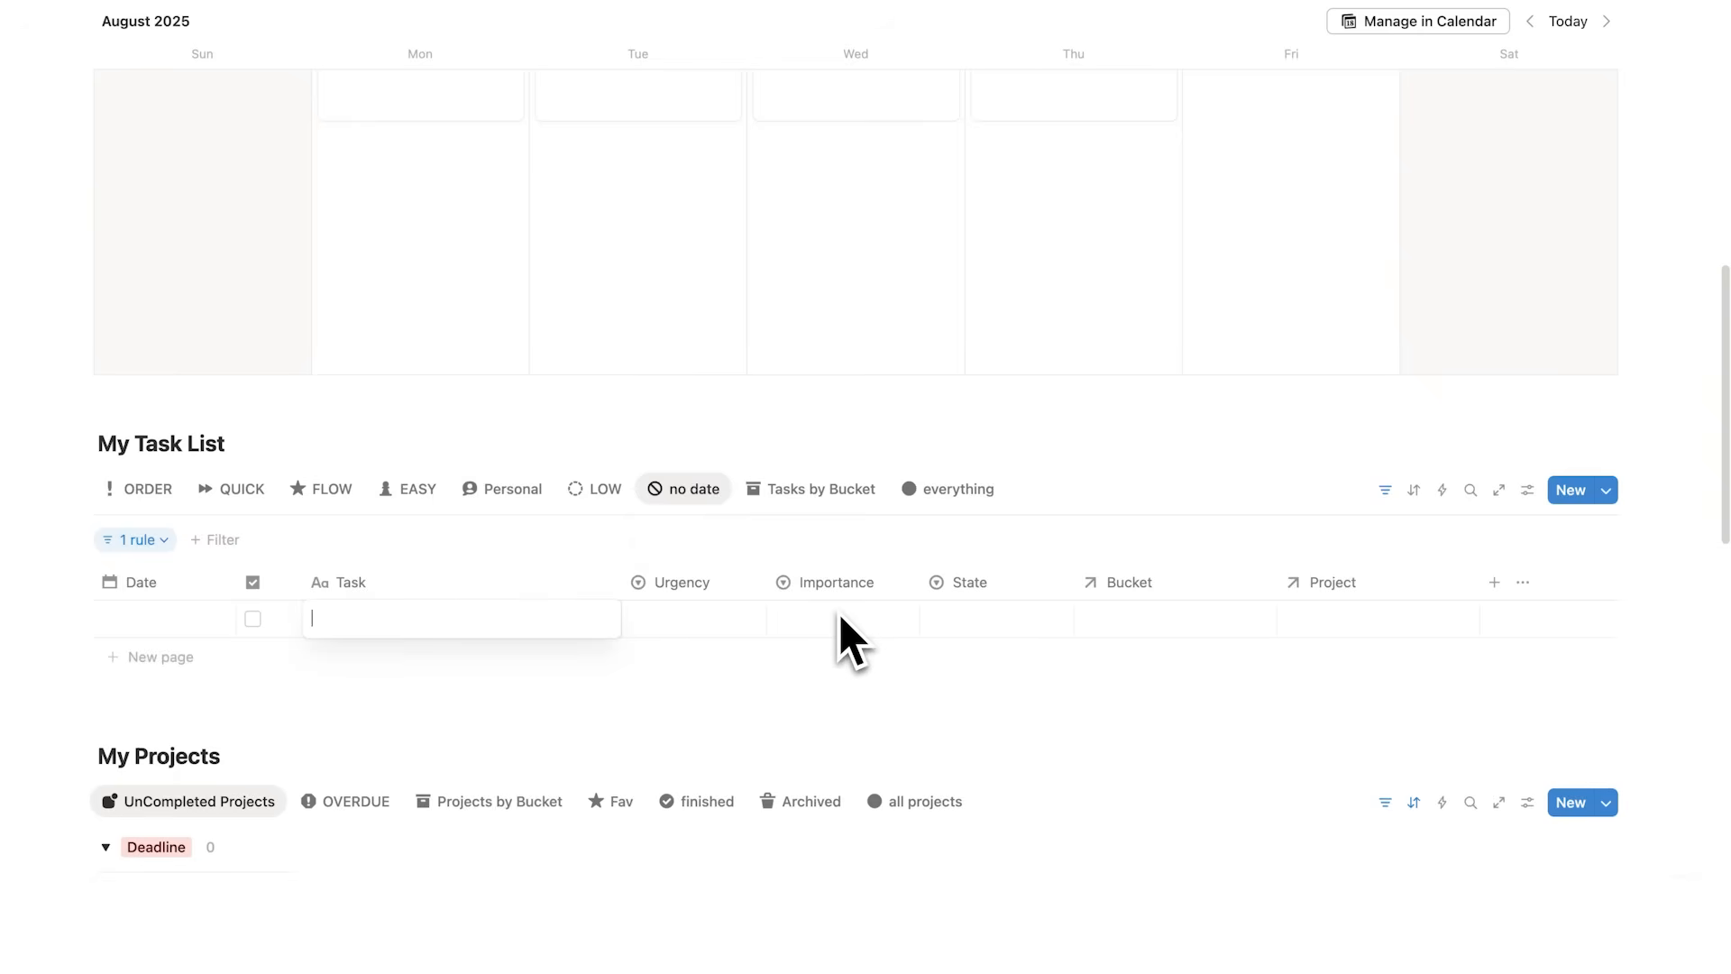
type("Task 5")
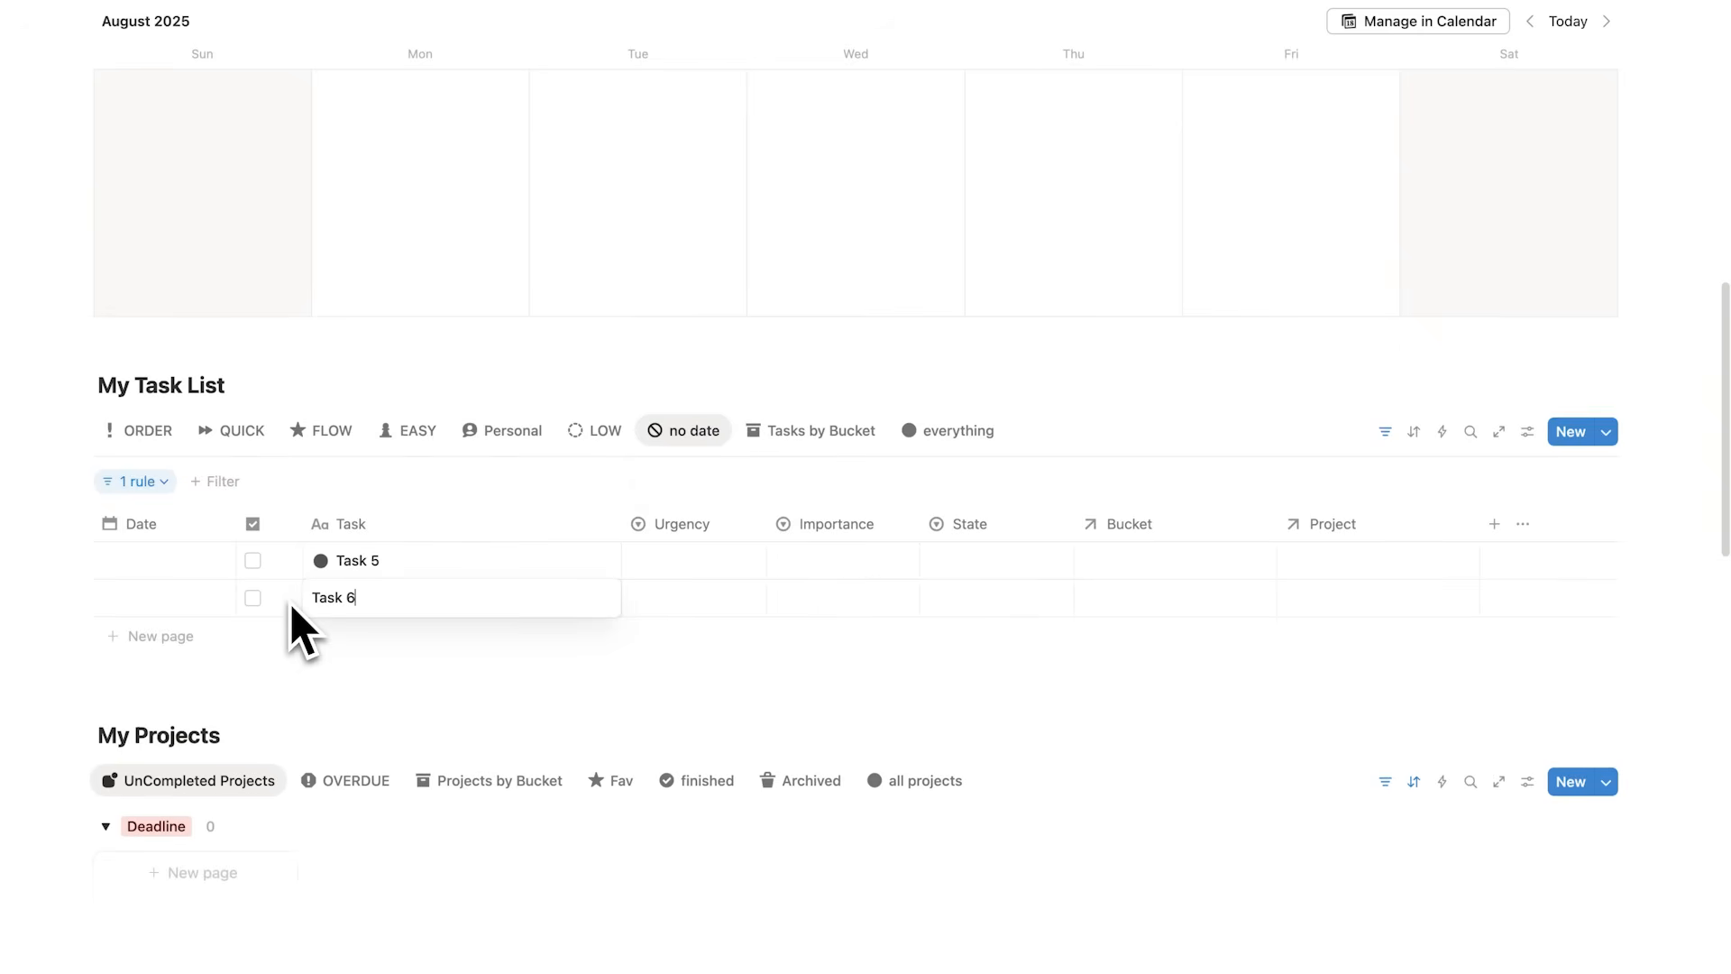
left_click(194, 644)
type("Task 7")
key("Return")
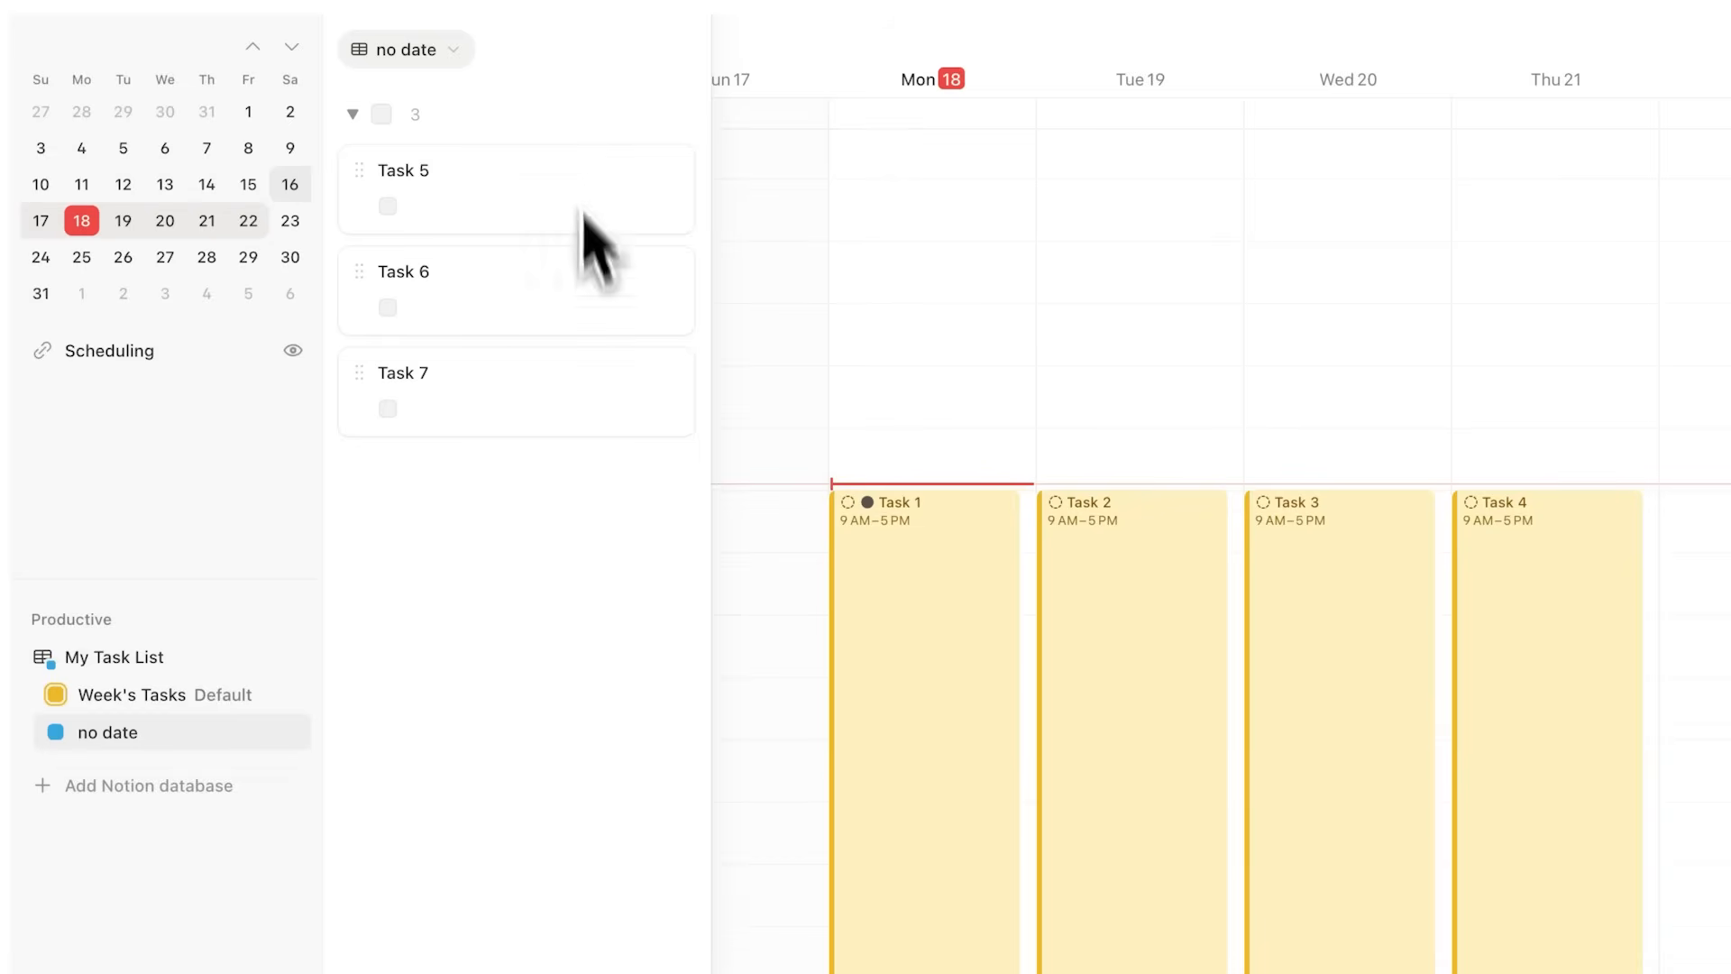
key("Escape")
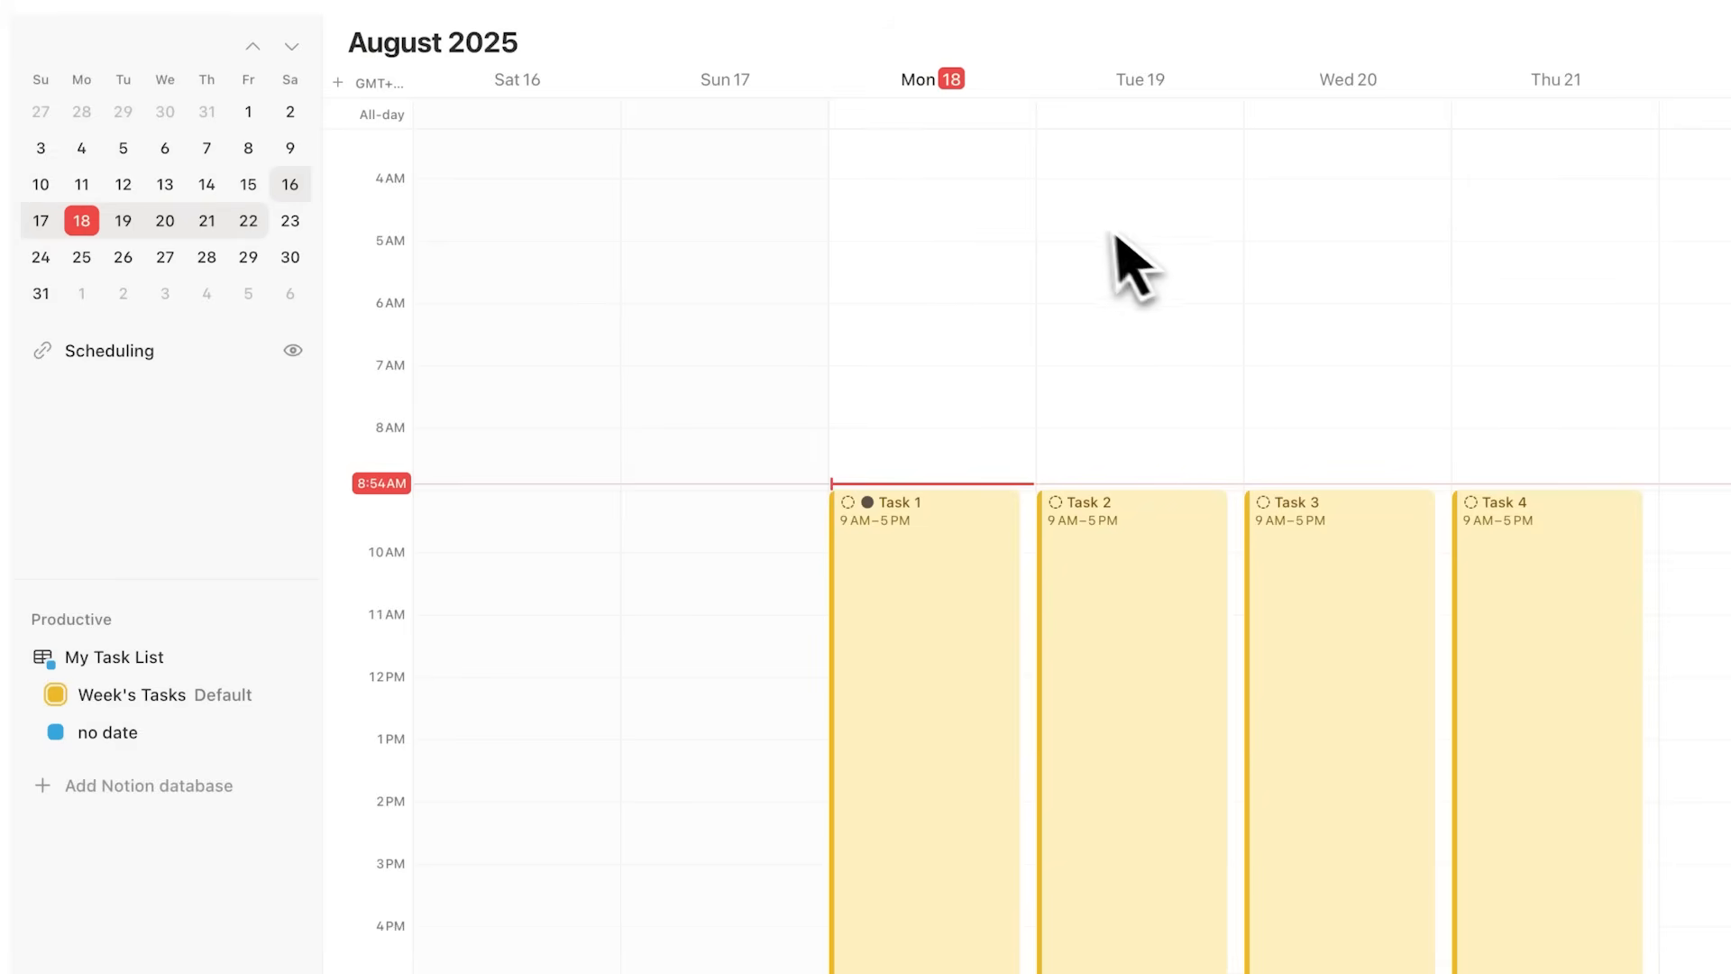
Step: Open the no date list and drop Task 5 onto Monday 18 at 2–3 PM
left_click(935, 619)
left_click(126, 734)
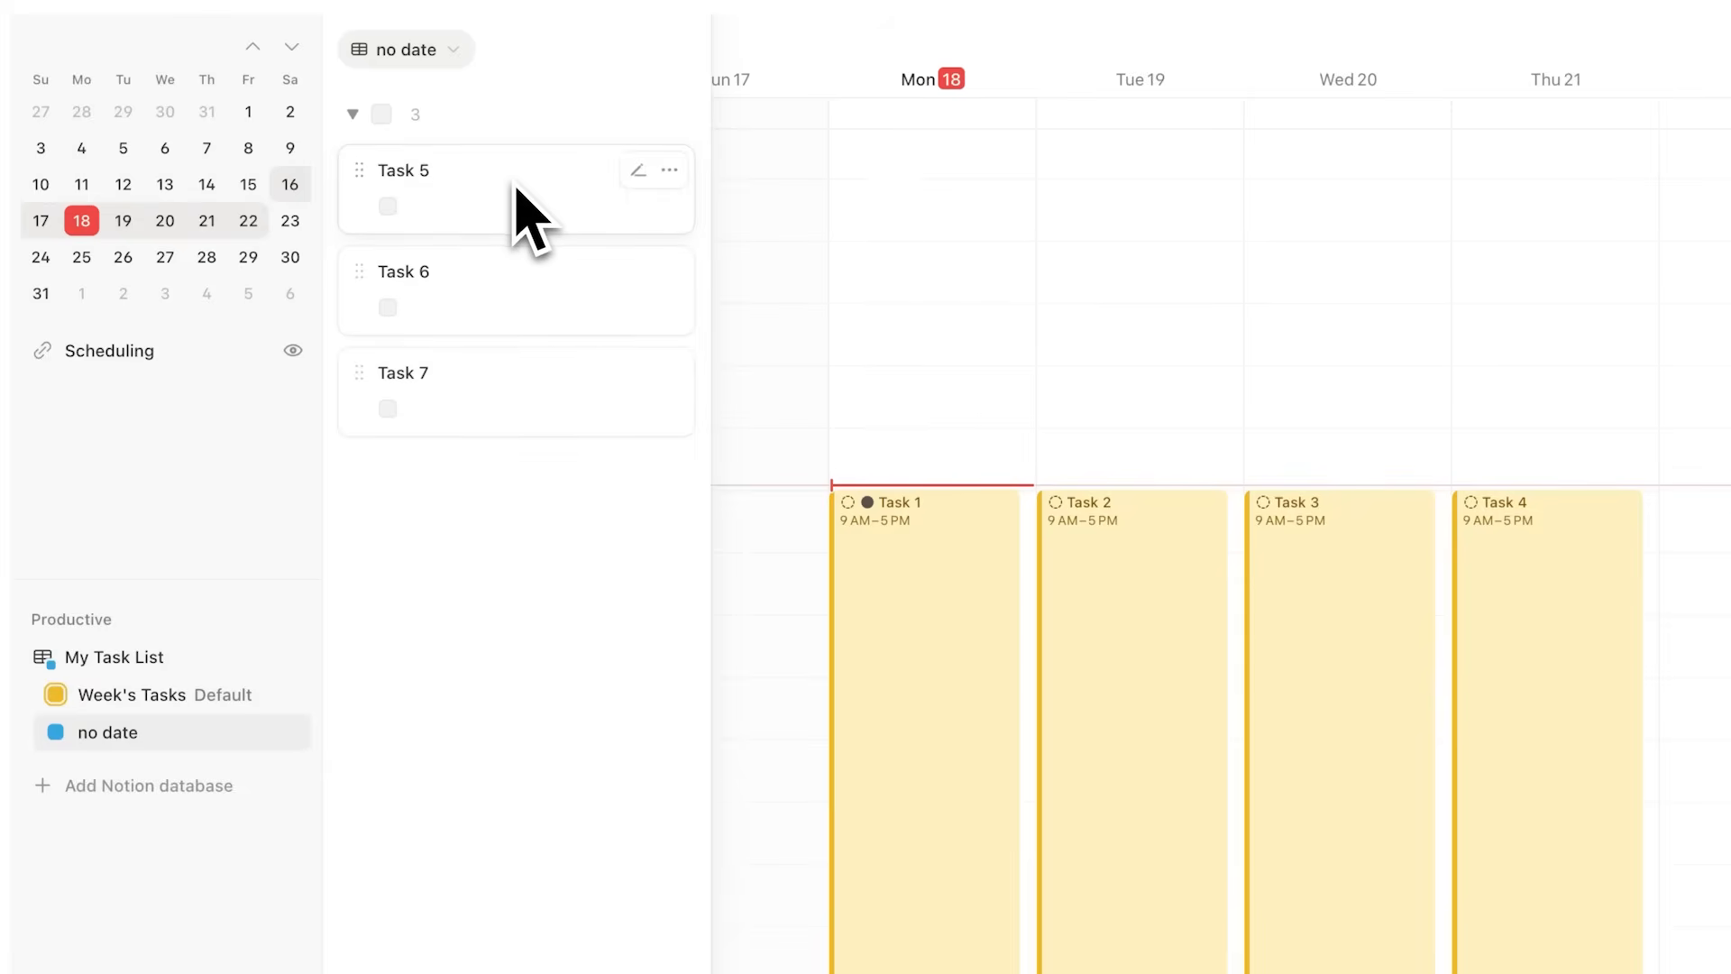
left_click_drag(505, 197, 937, 655)
left_click_drag(935, 653, 935, 652)
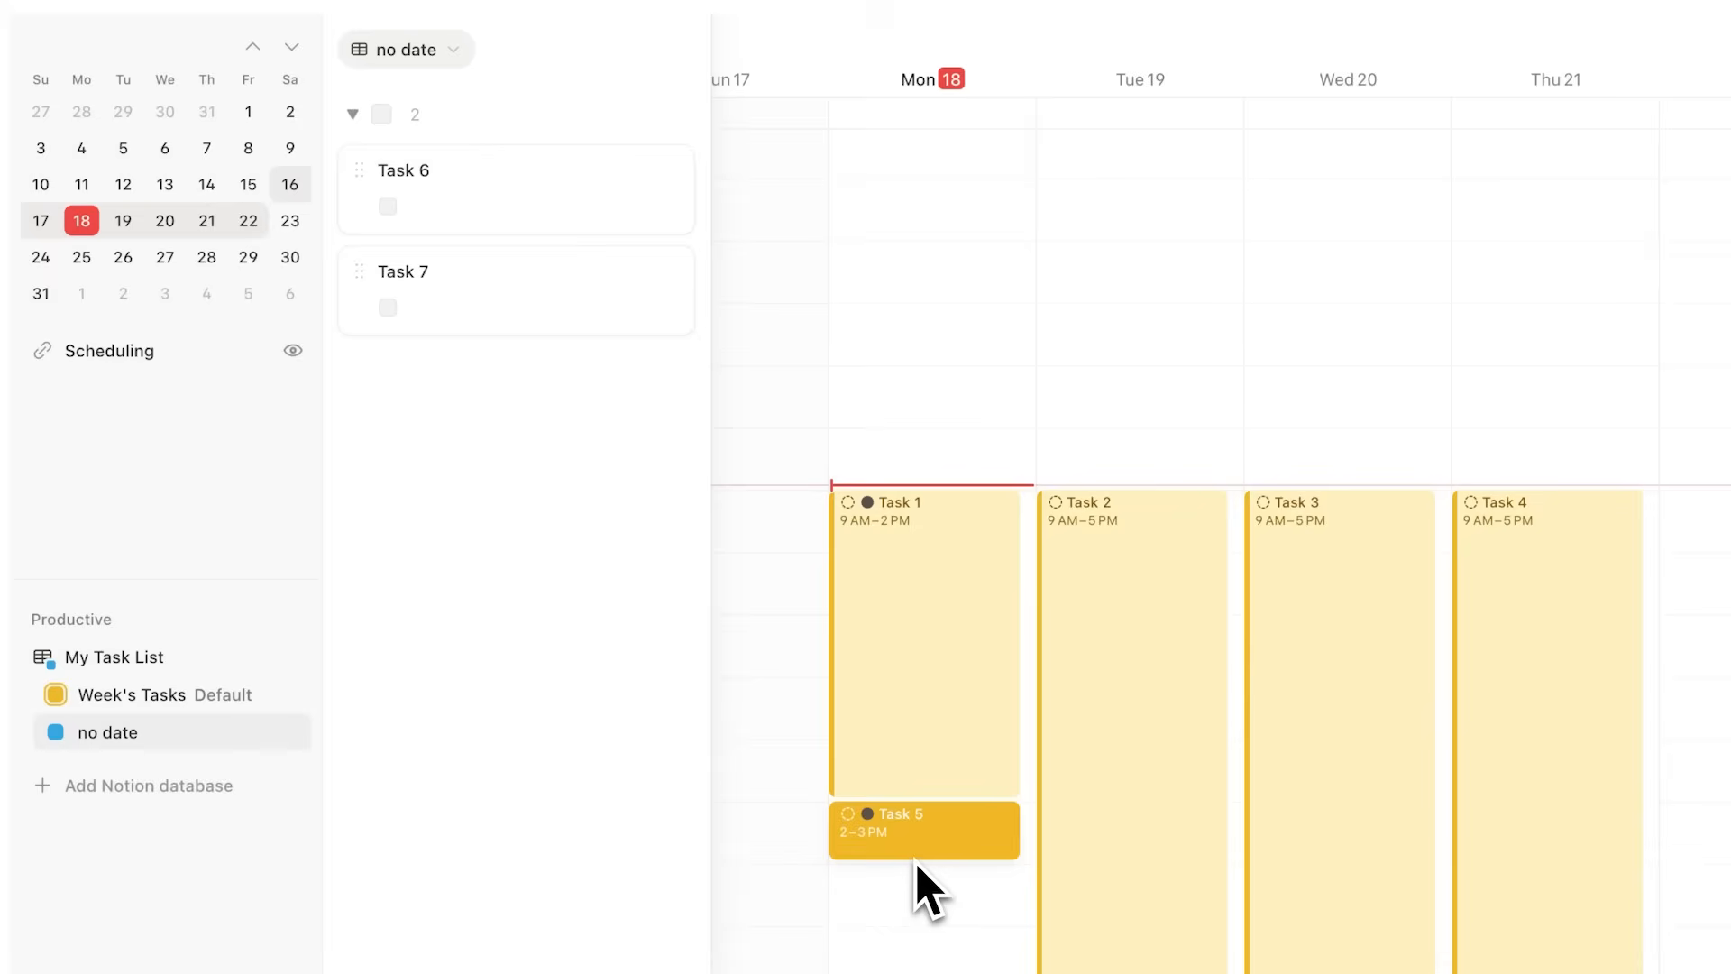
key("Escape")
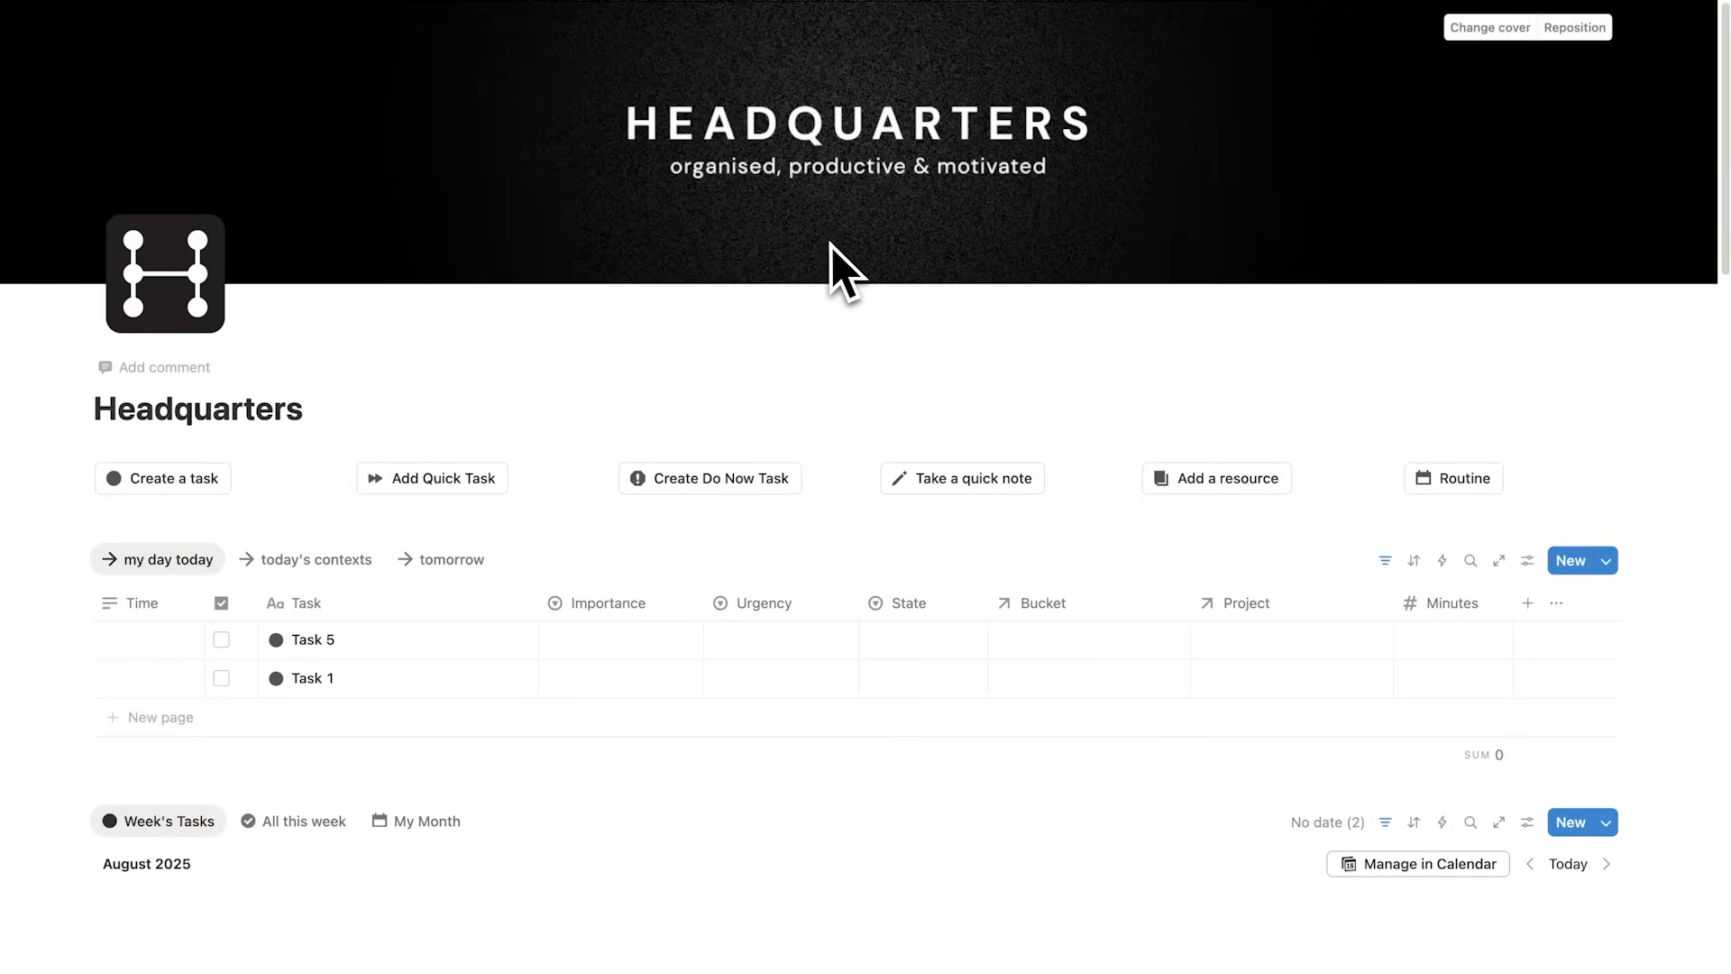
Step: Mark Task 1 as complete from its page, then clear its completion checkbox again
scroll(830, 262, "down", 5)
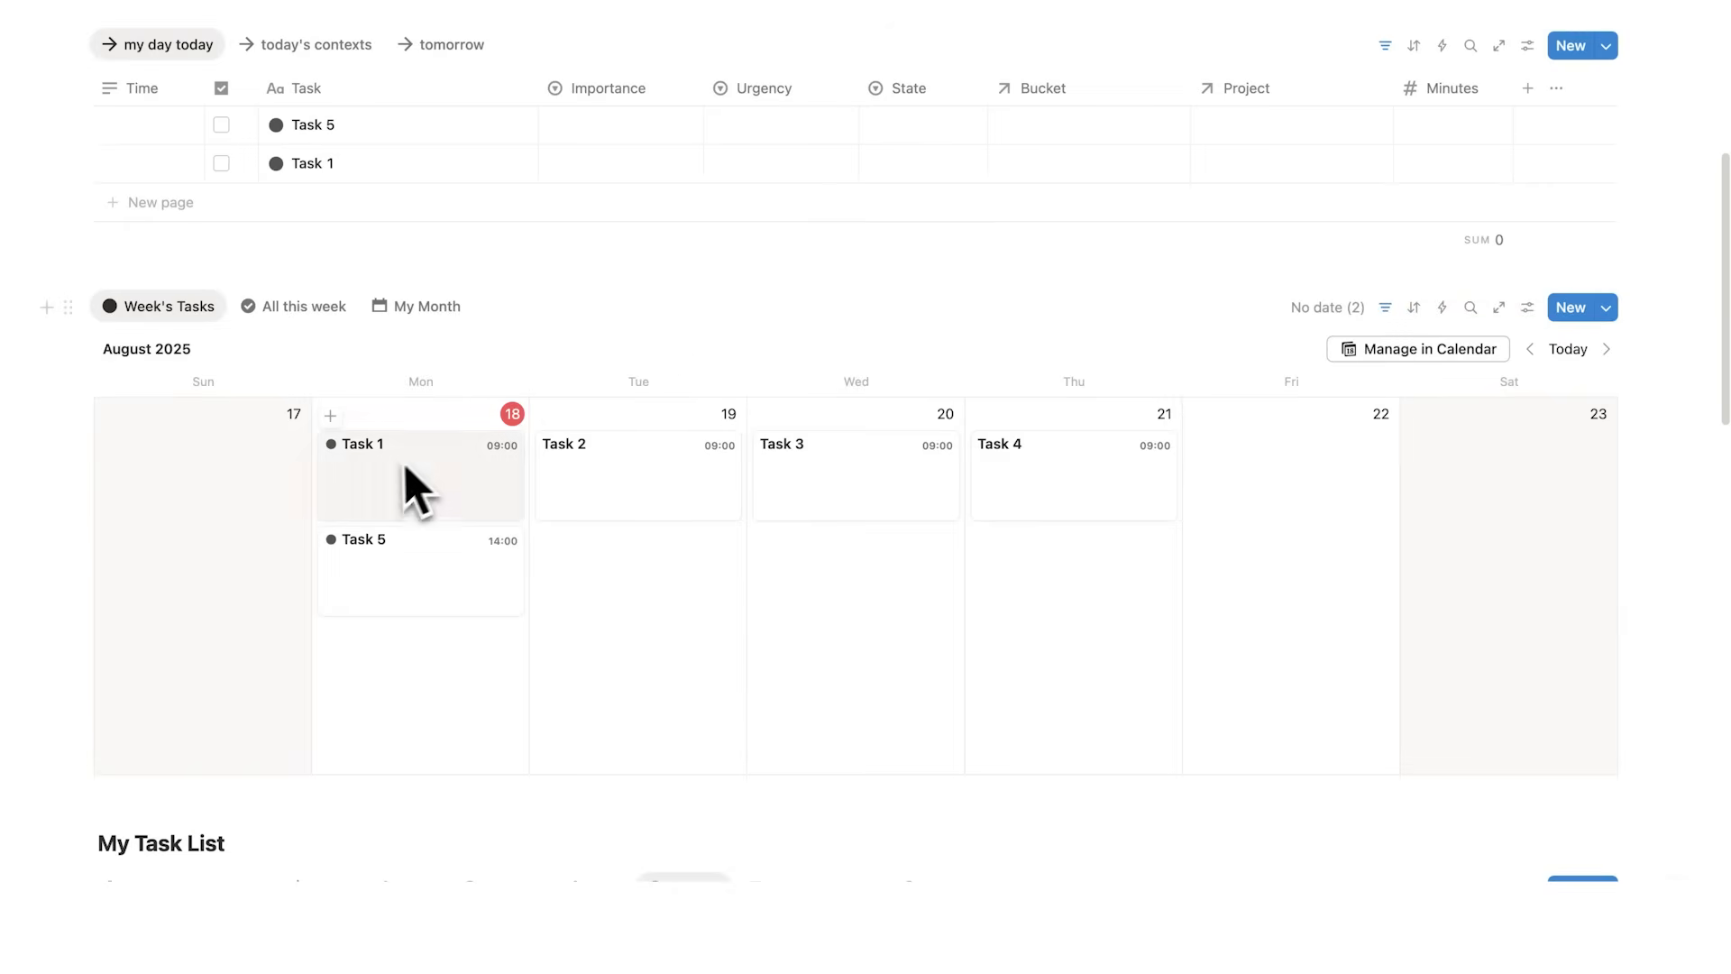
left_click(393, 487)
left_click(677, 367)
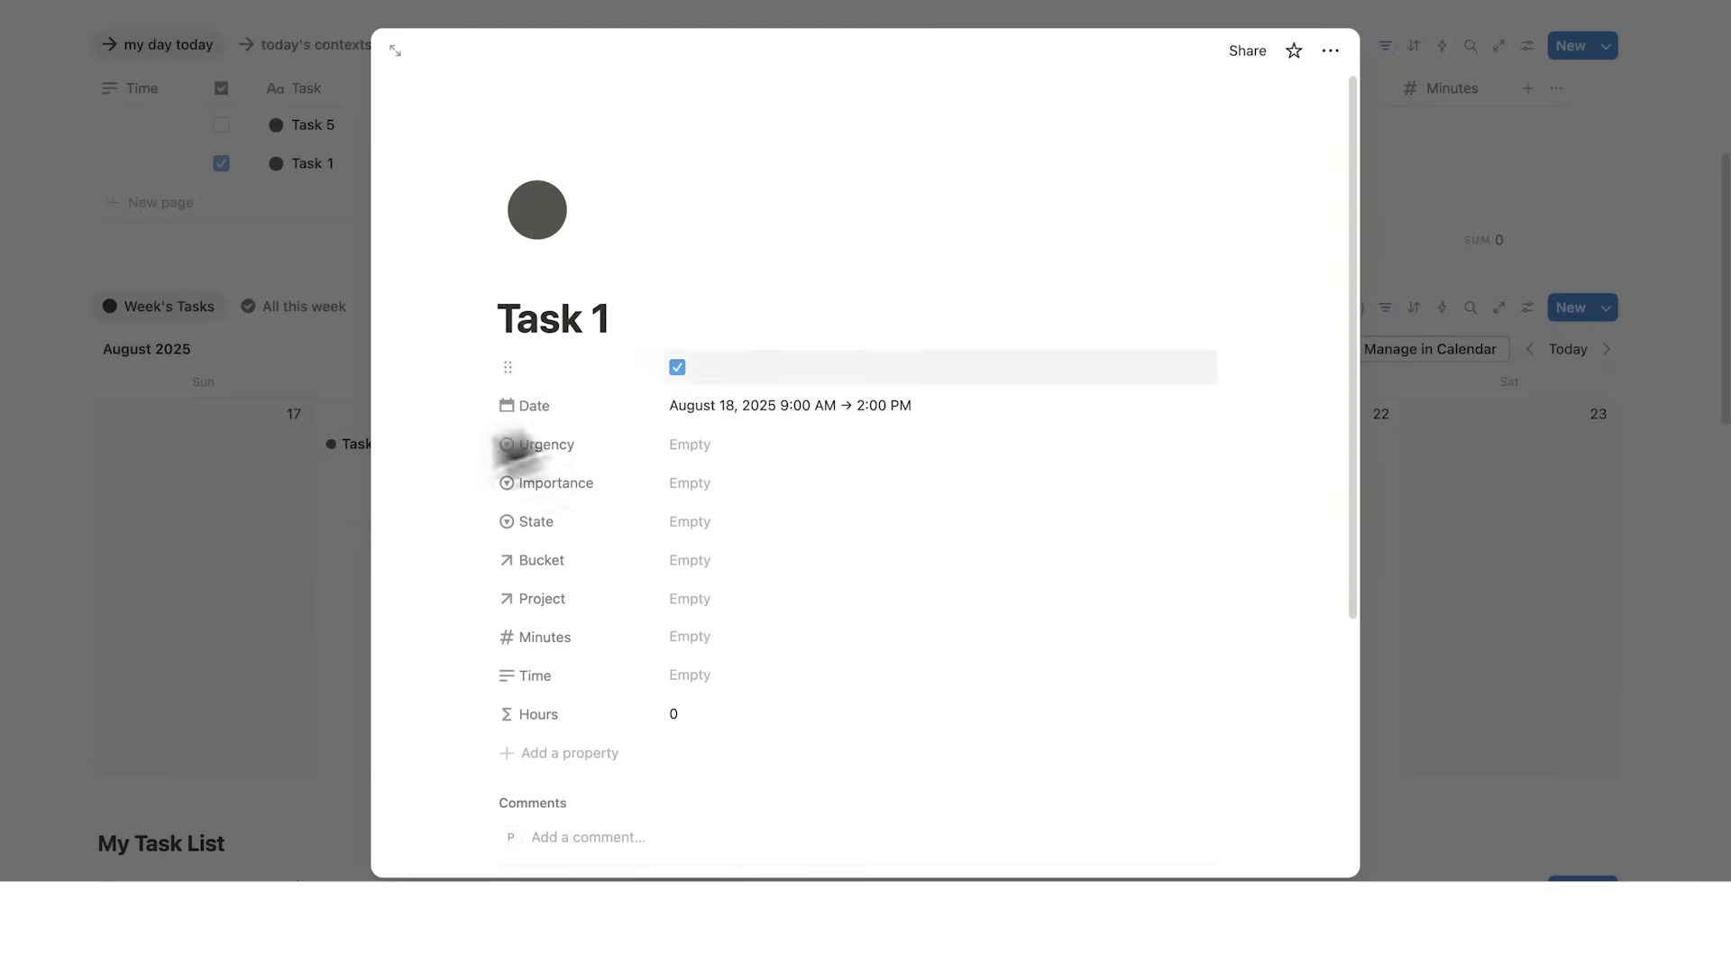
left_click(269, 501)
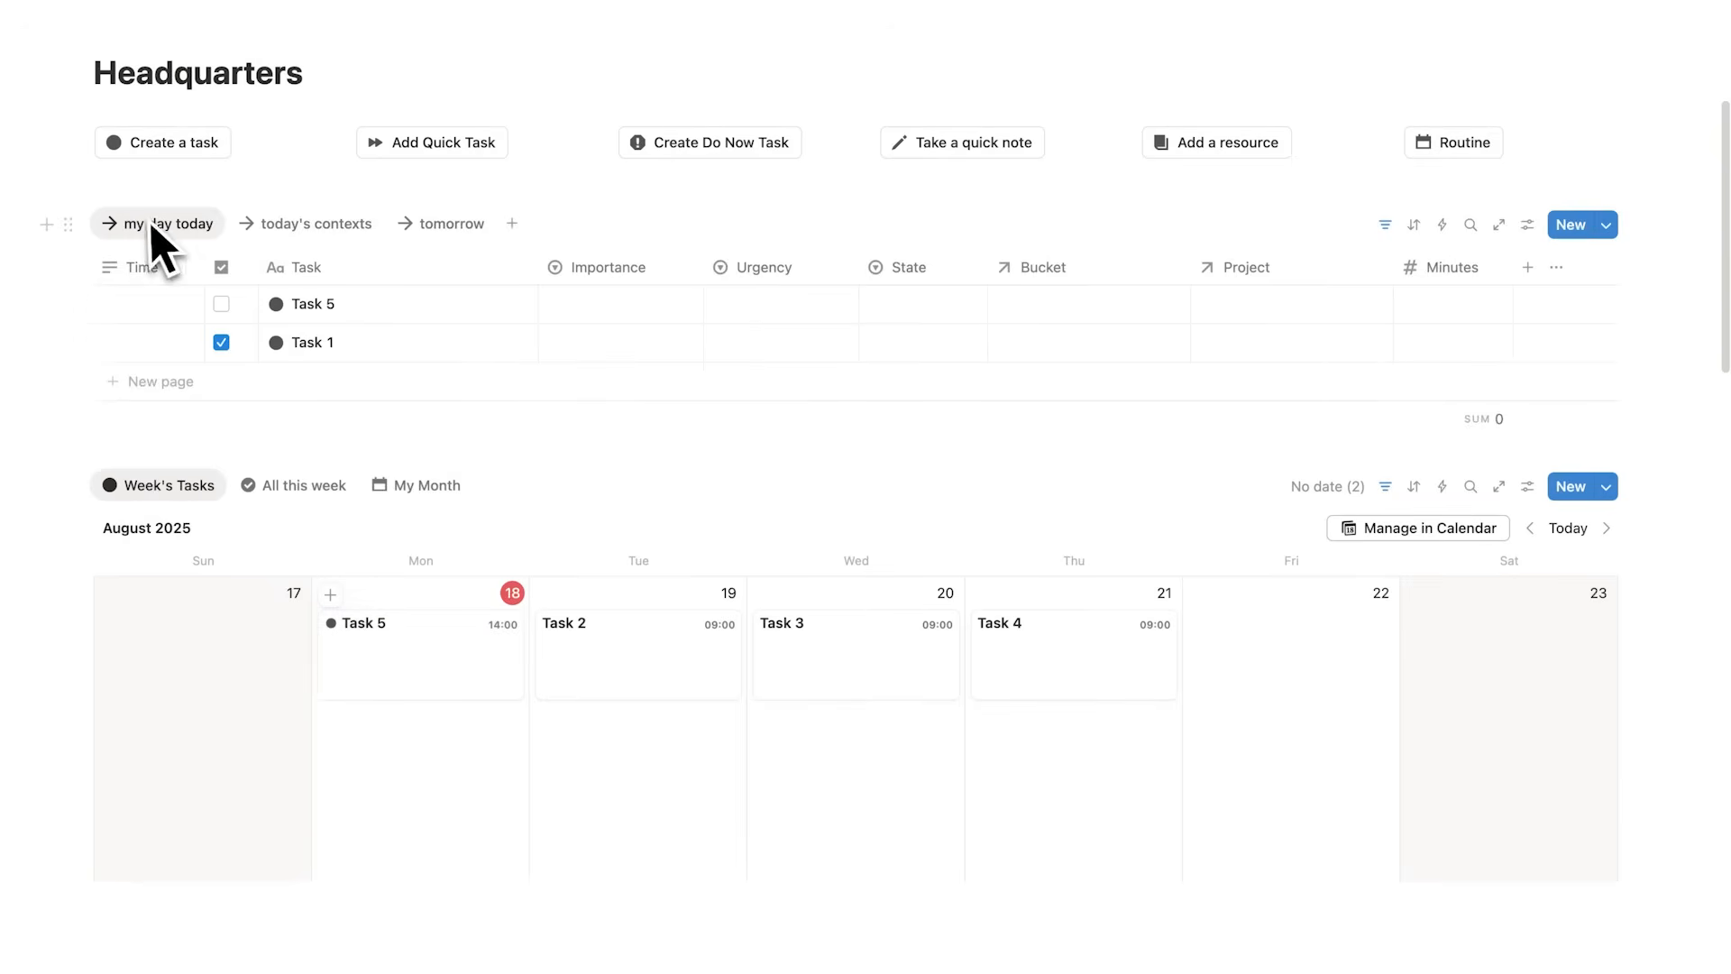
left_click(220, 343)
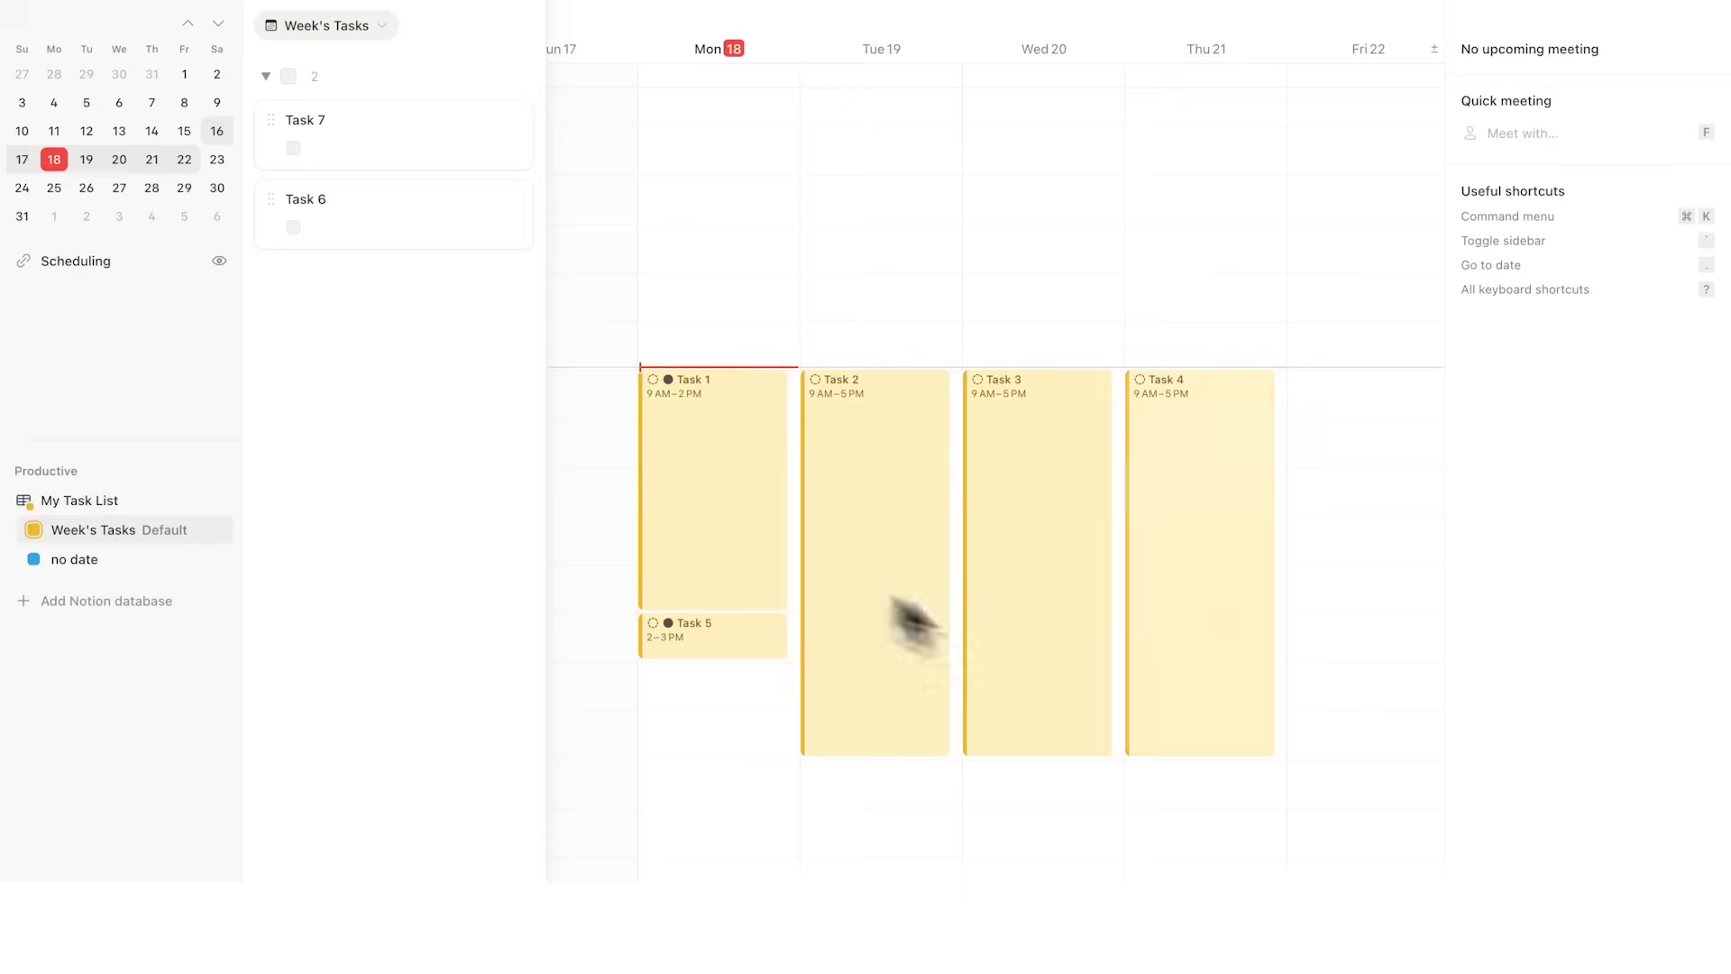
Step: Open Task 1's details in the calendar
left_click(763, 458)
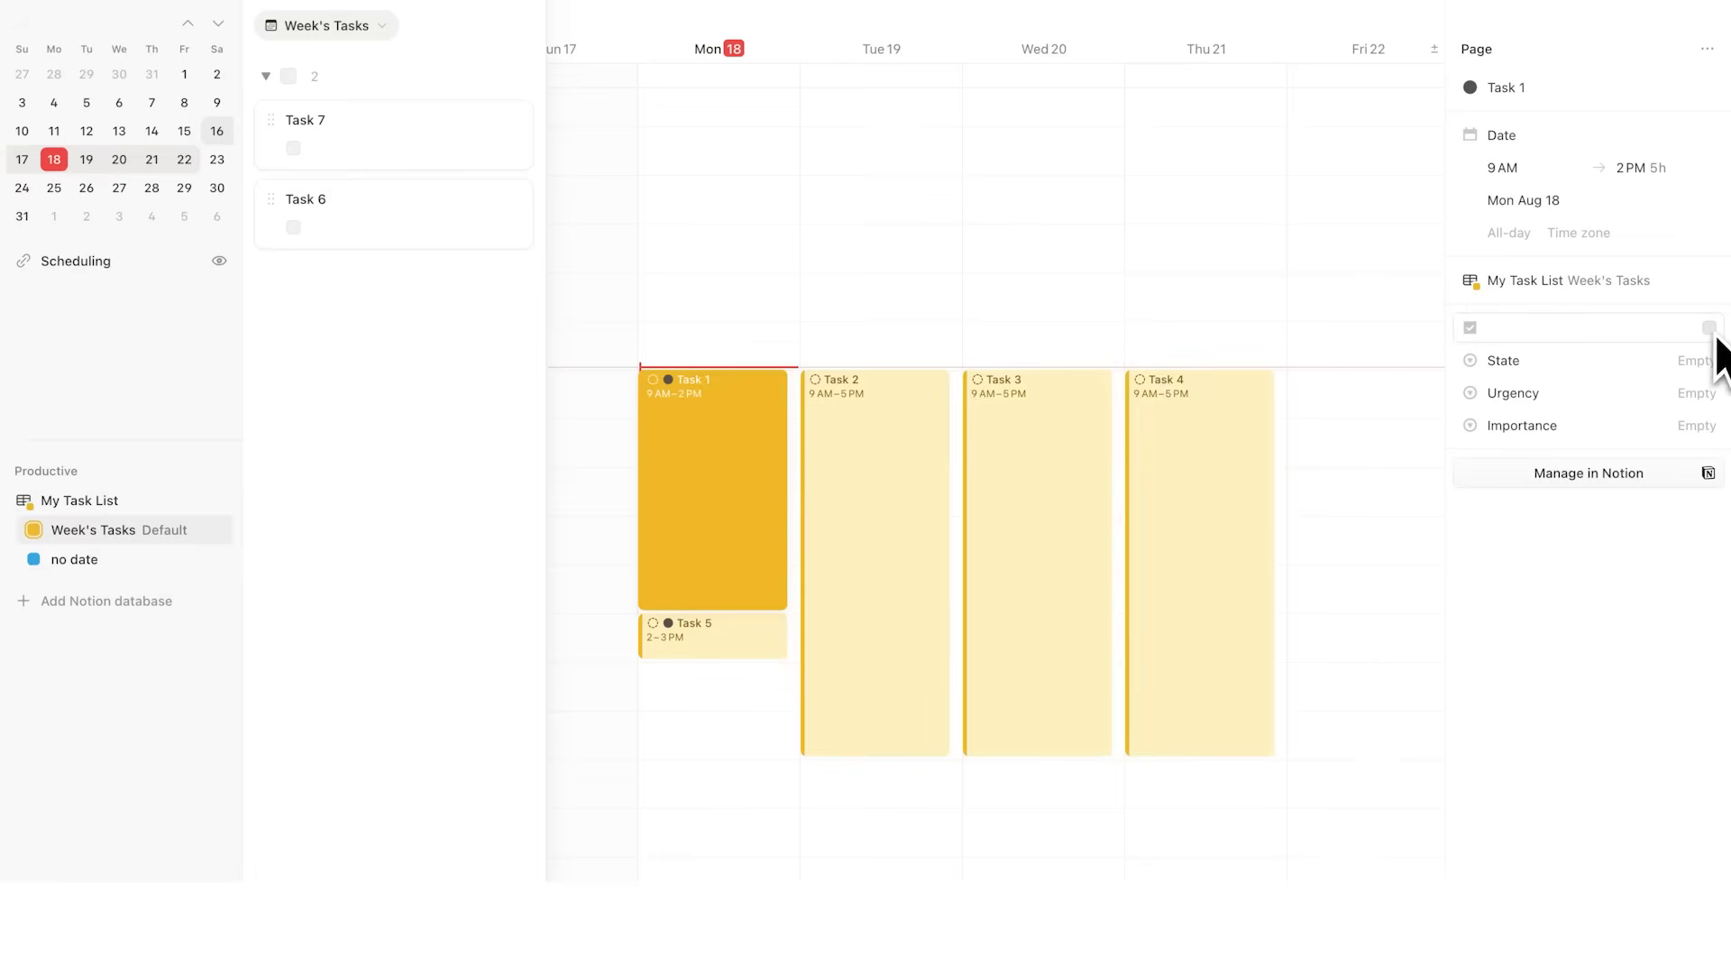
key("Escape")
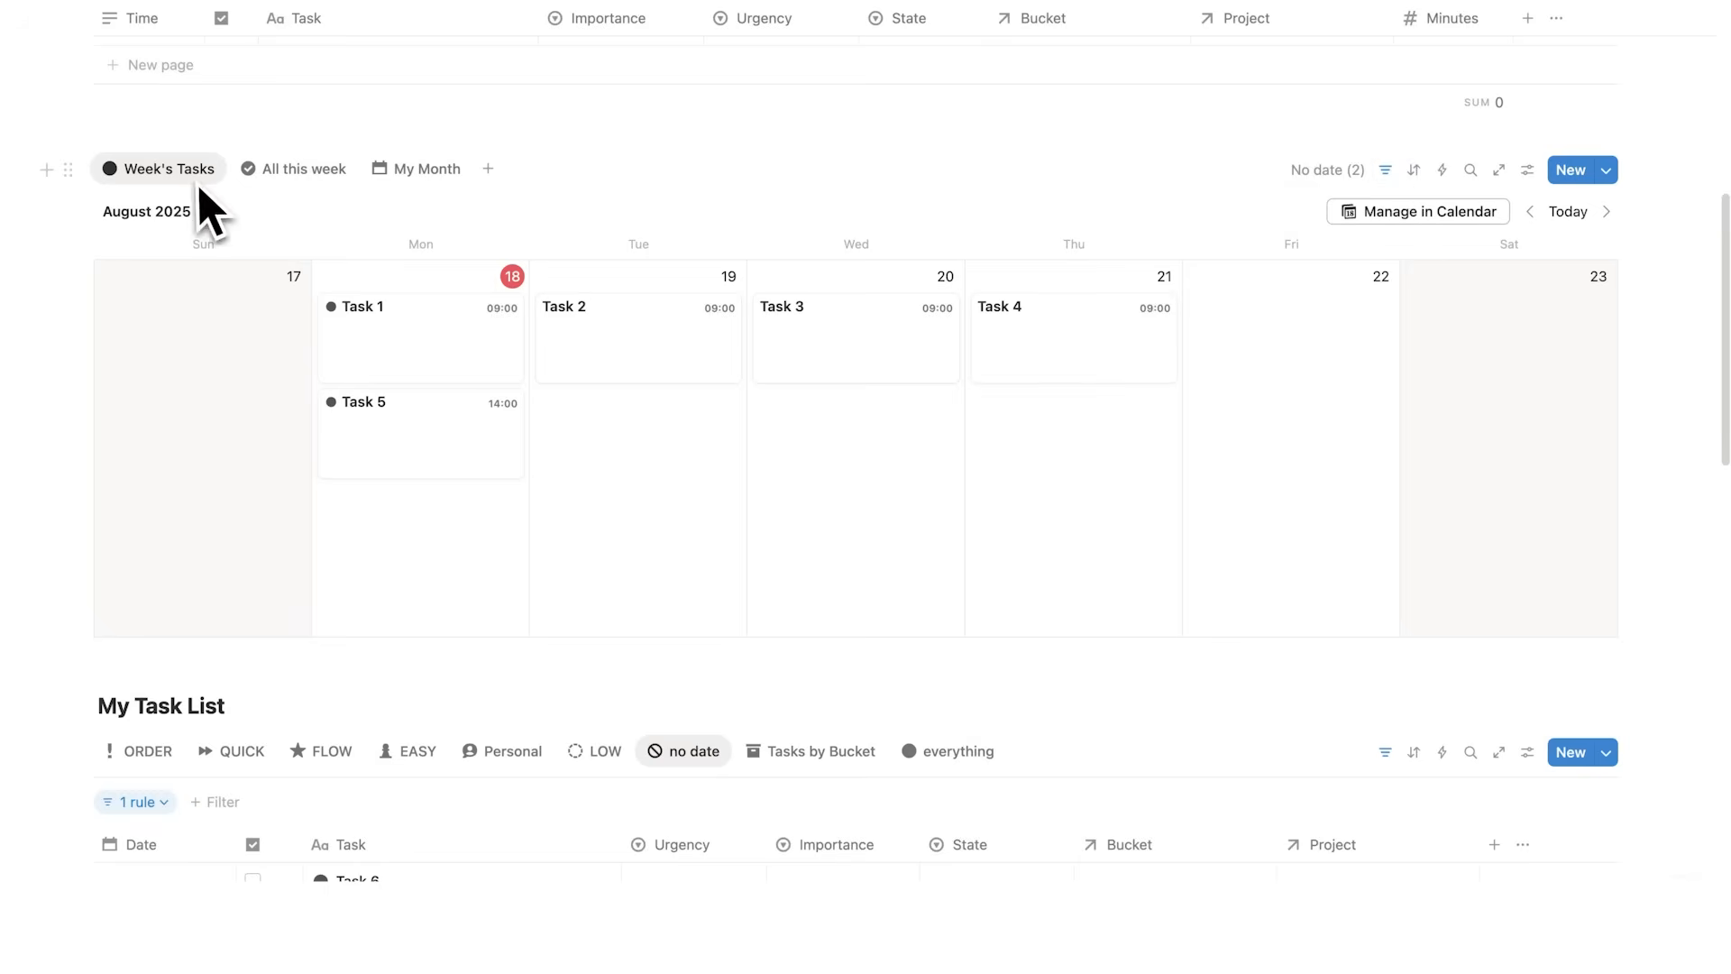
Step: Inspect the filter rule of the Week's Tasks view
left_click(1386, 172)
left_click(136, 219)
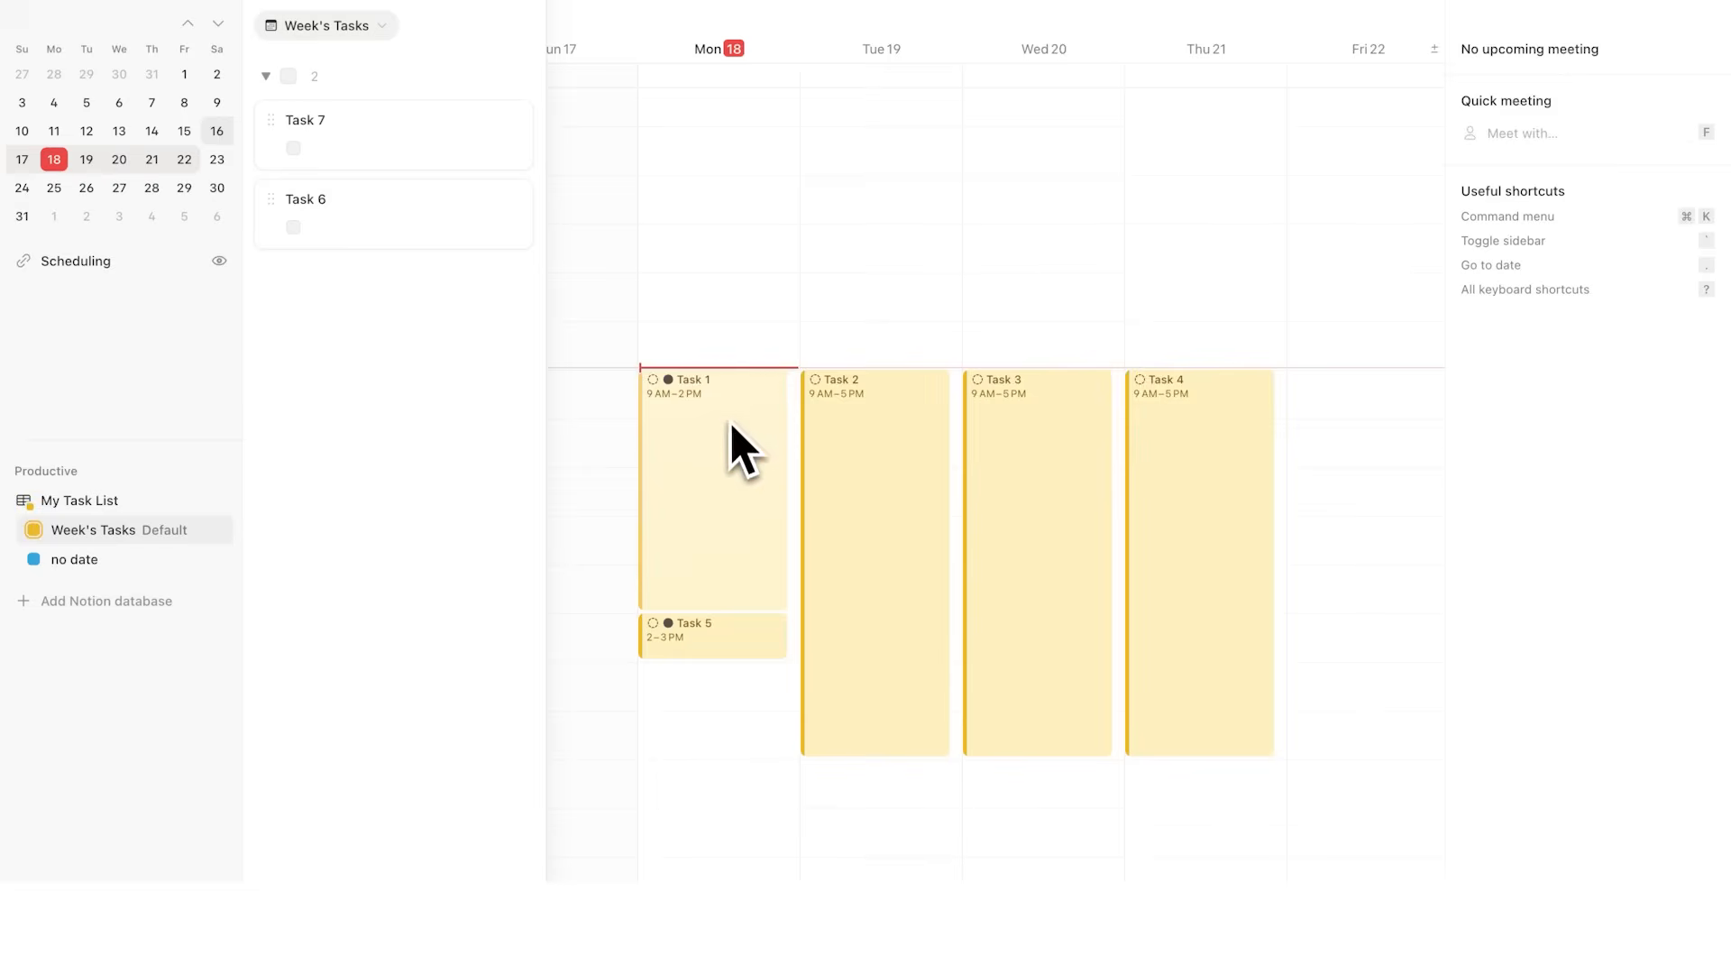
Step: Tick Task 1's completion checkbox from its details in the calendar
left_click(730, 424)
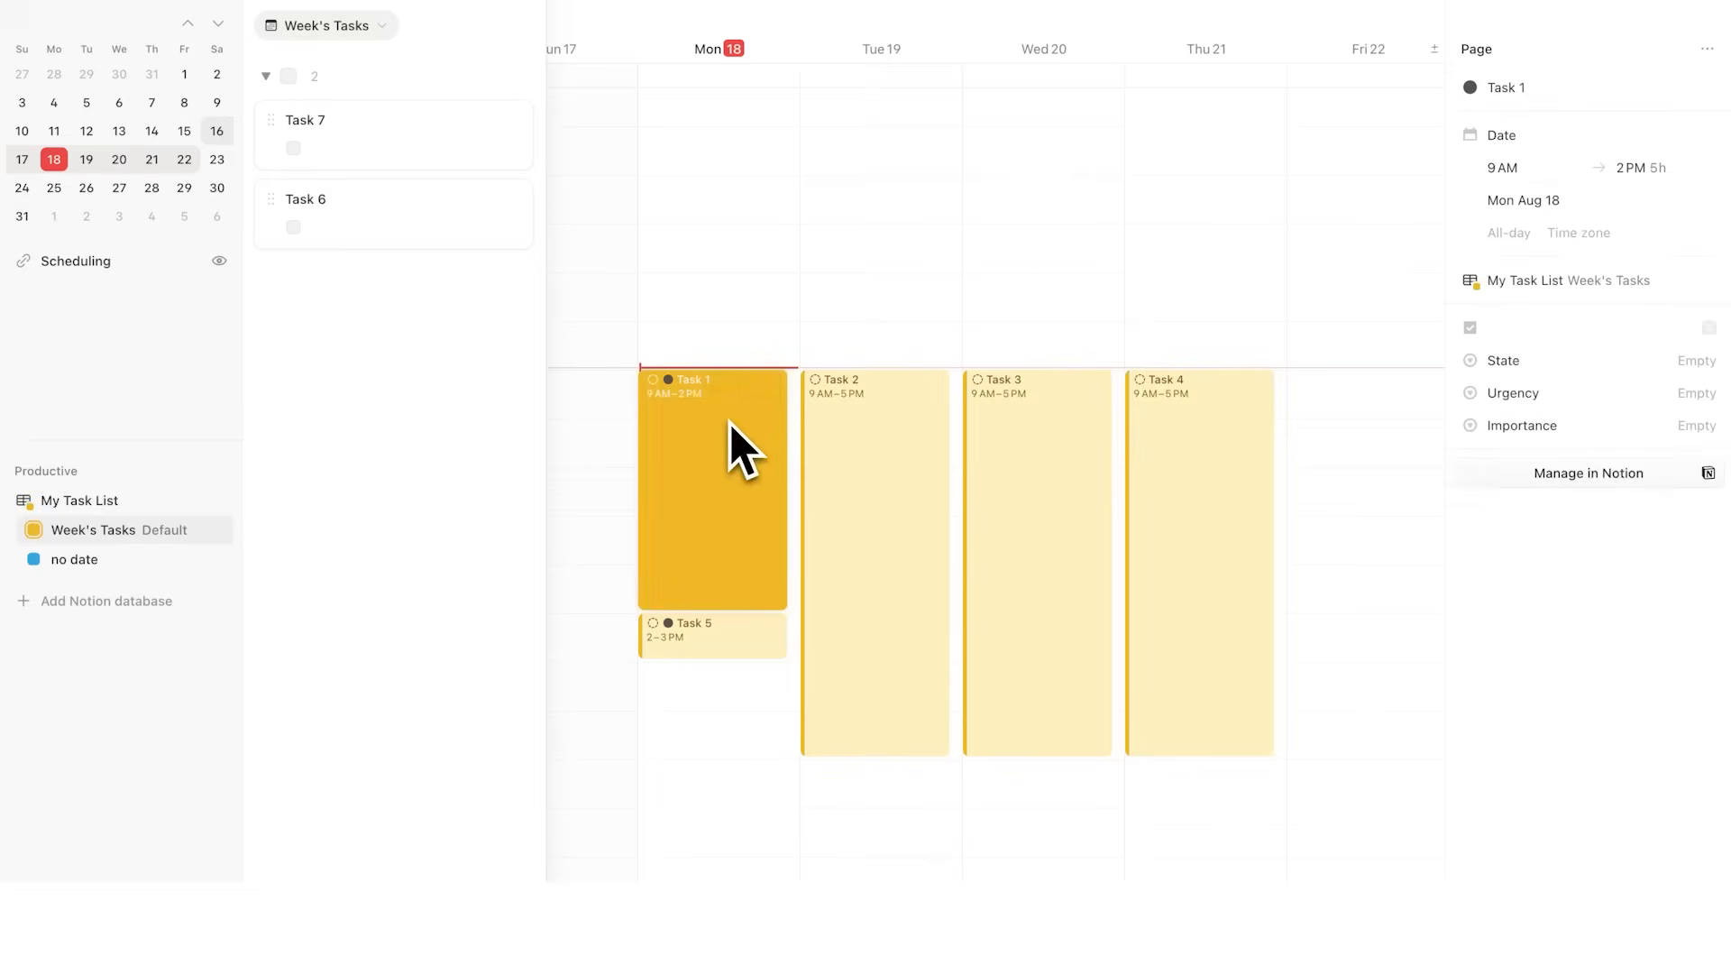
left_click(1707, 328)
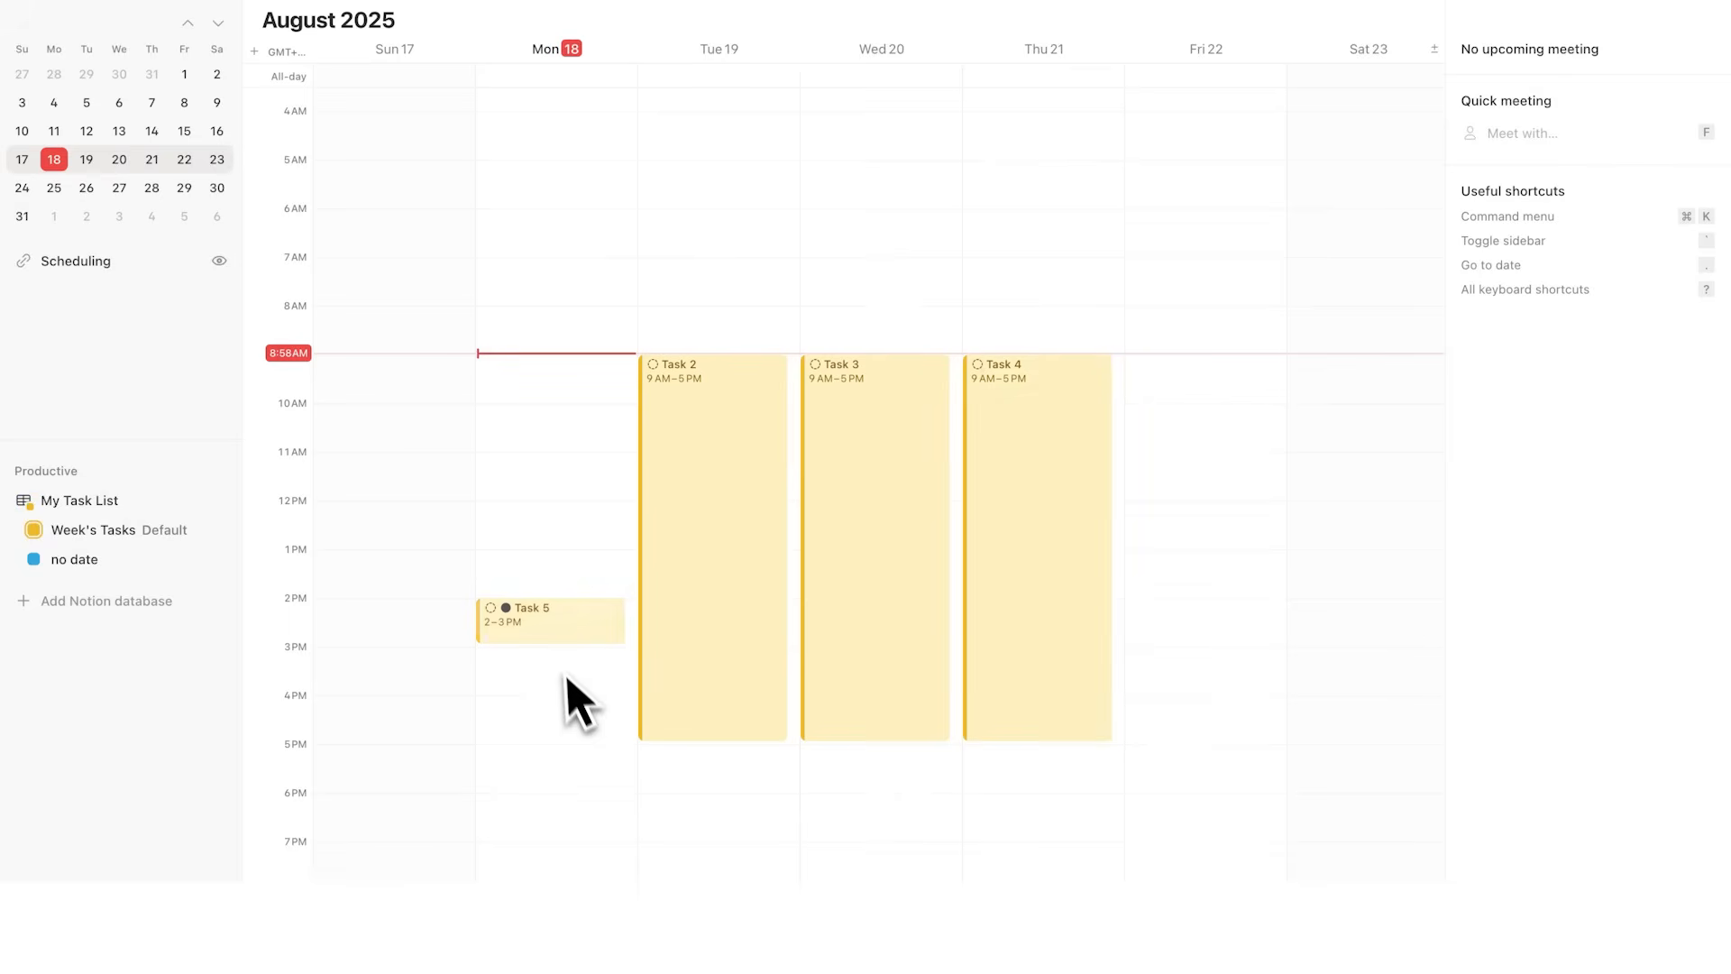
Step: Open Task 5's details in the calendar and look over its properties
left_click(557, 636)
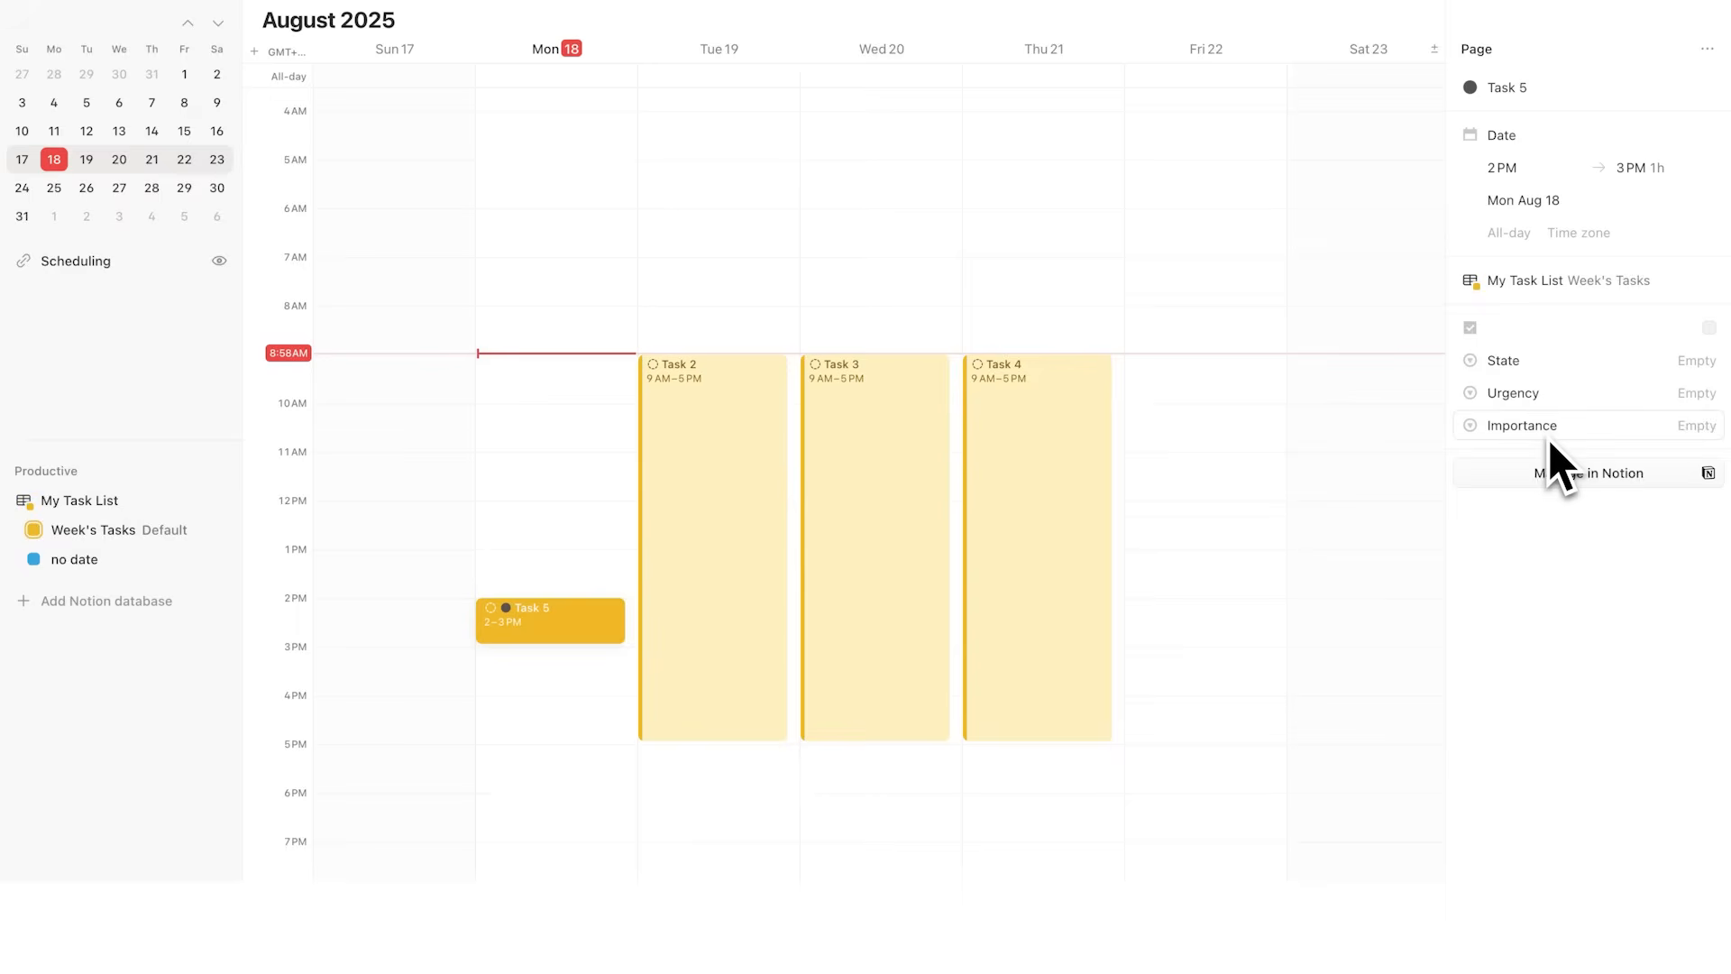
left_click(1520, 394)
left_click(1518, 424)
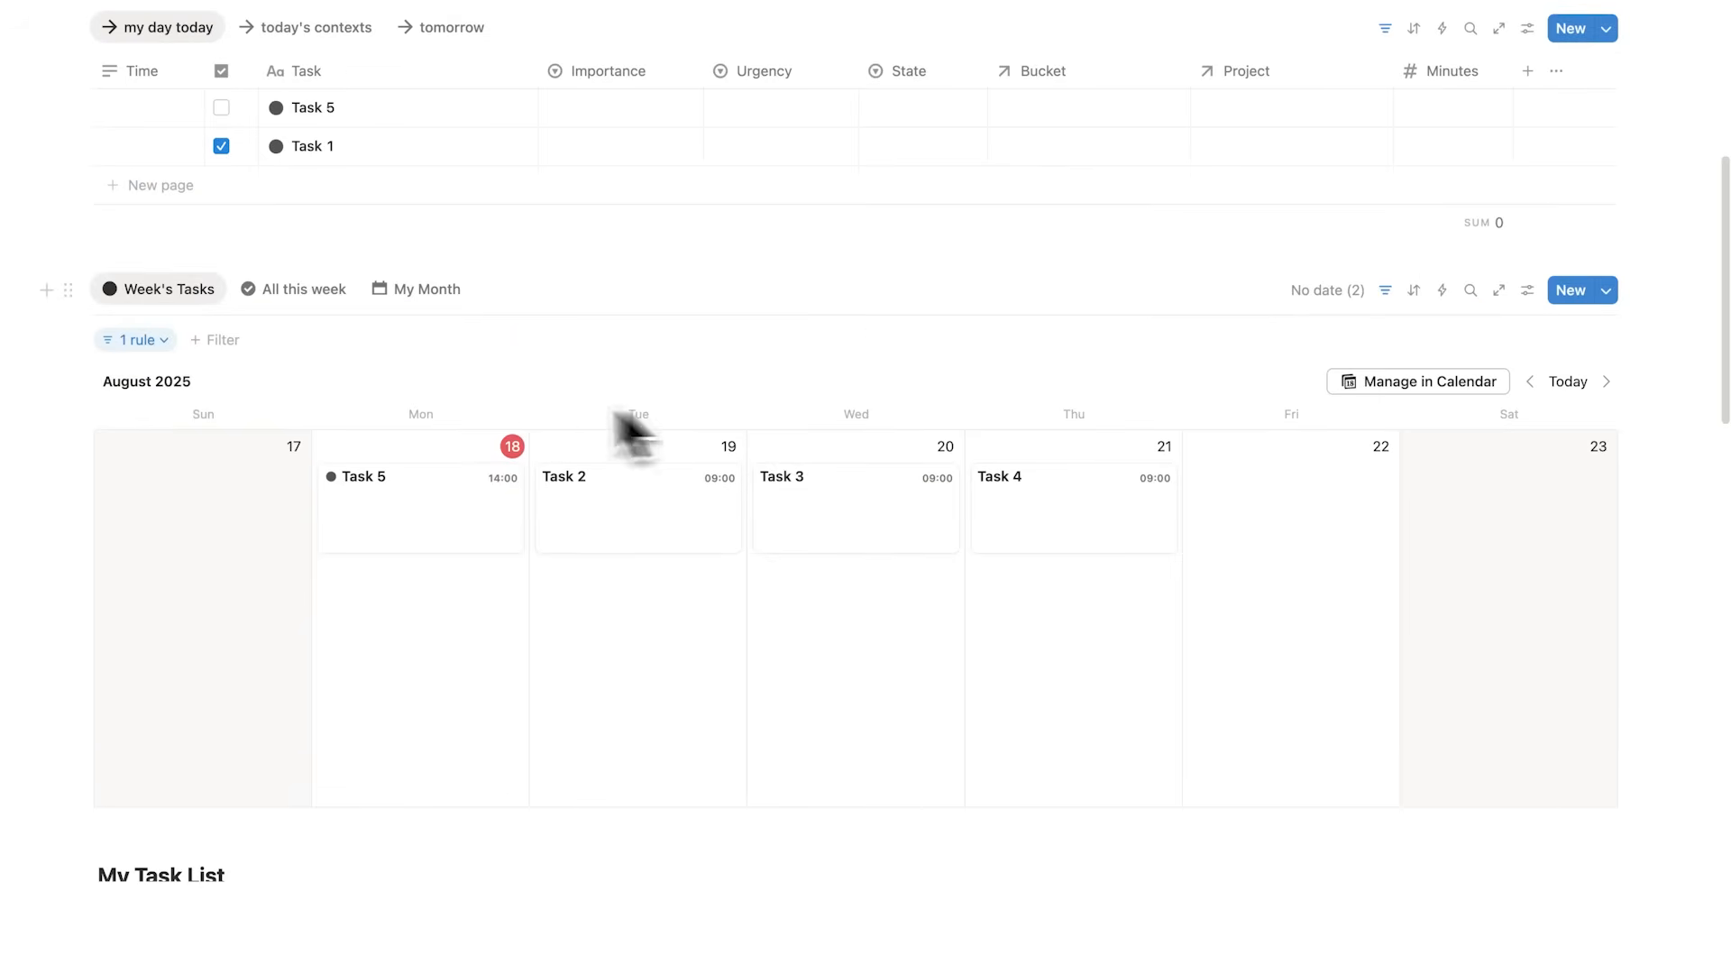
Step: Switch to the All this week view and add it to Notion Calendar
left_click(322, 303)
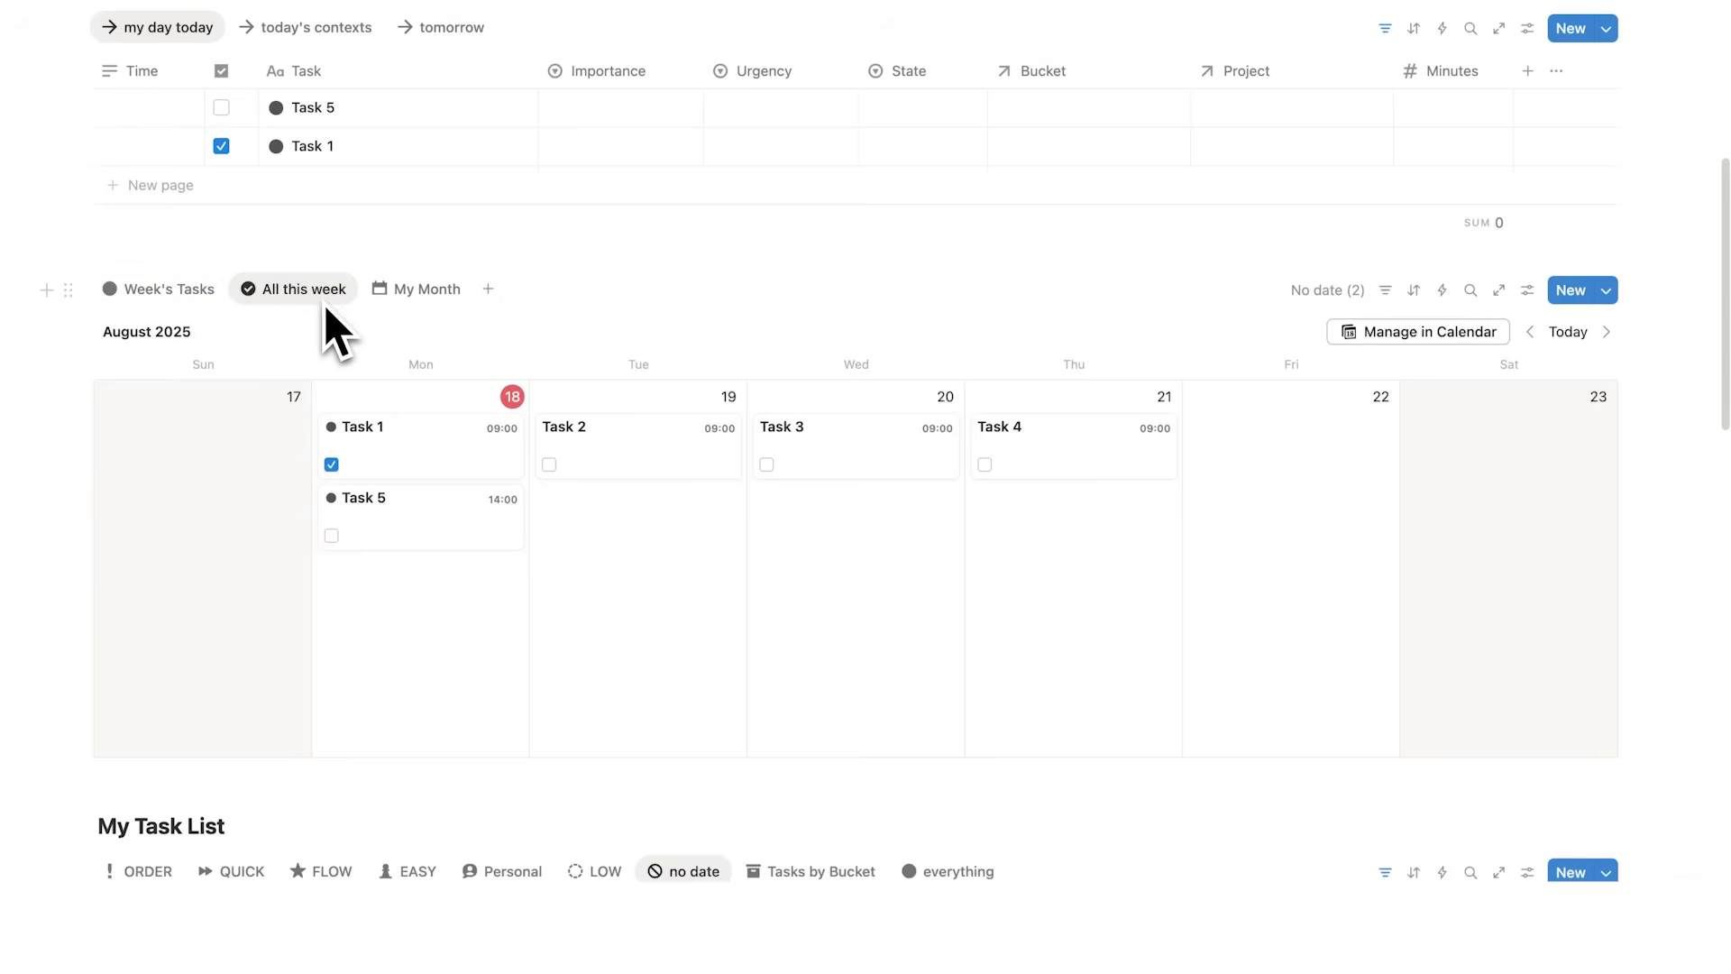
left_click(1341, 343)
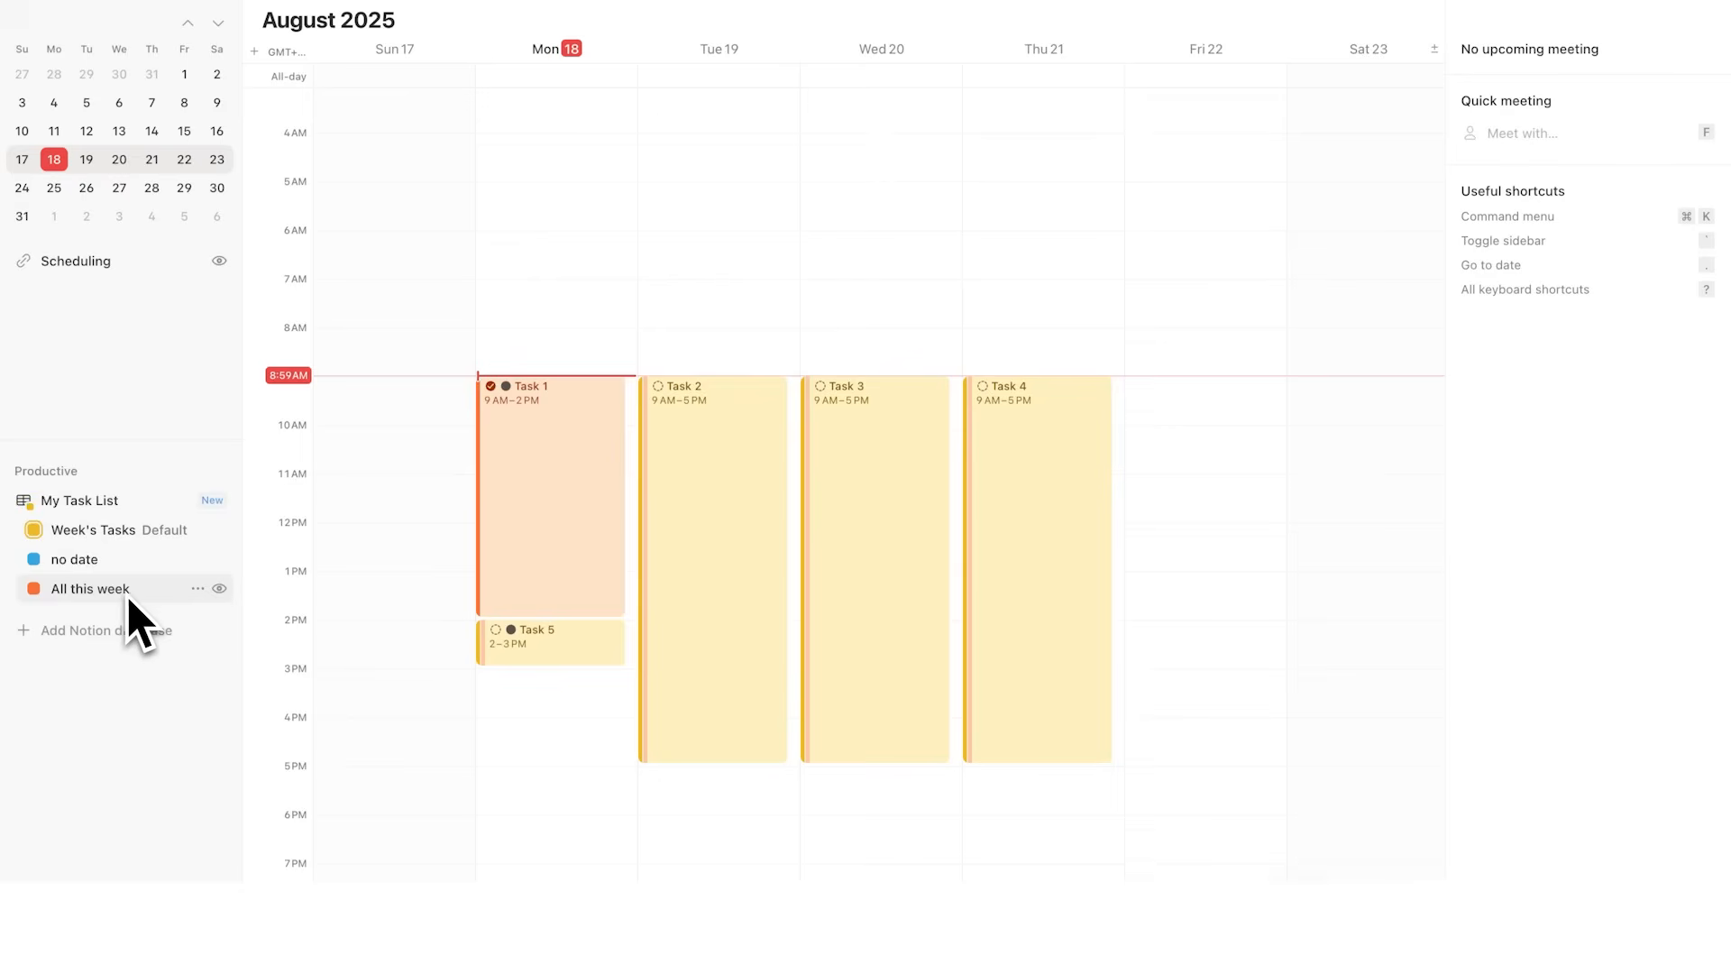
Step: Hide the Week's Tasks calendar so only All this week and no date show
left_click(489, 519)
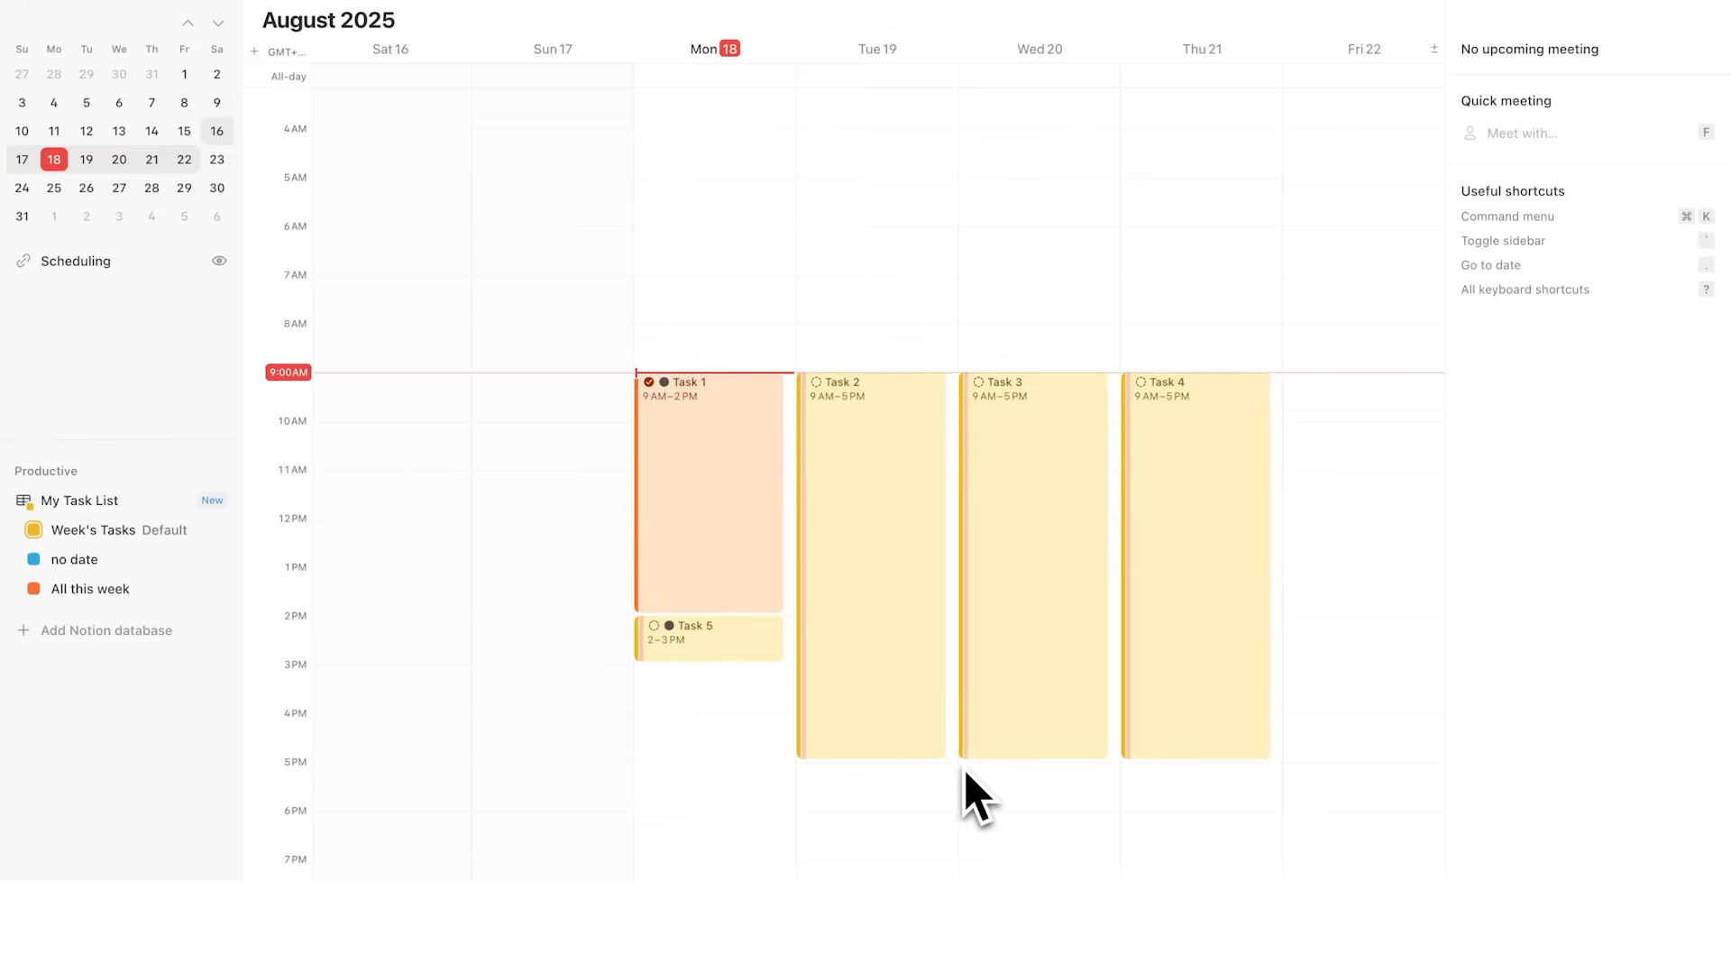
left_click(846, 457)
key("Escape")
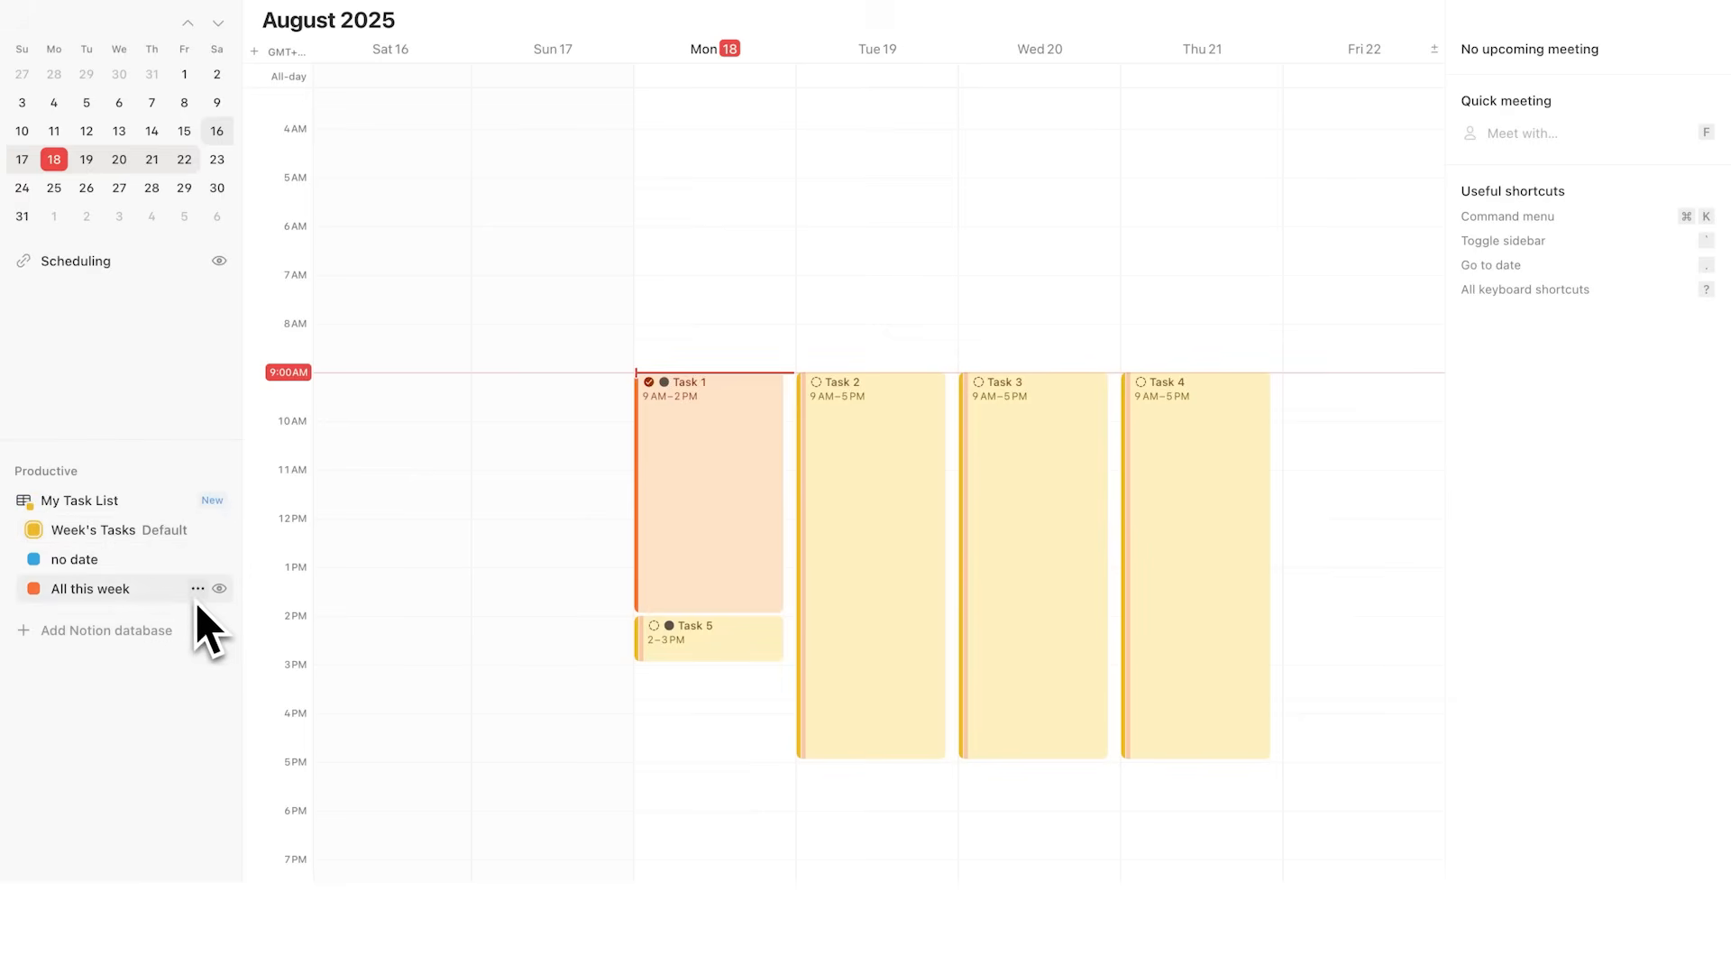
left_click(220, 534)
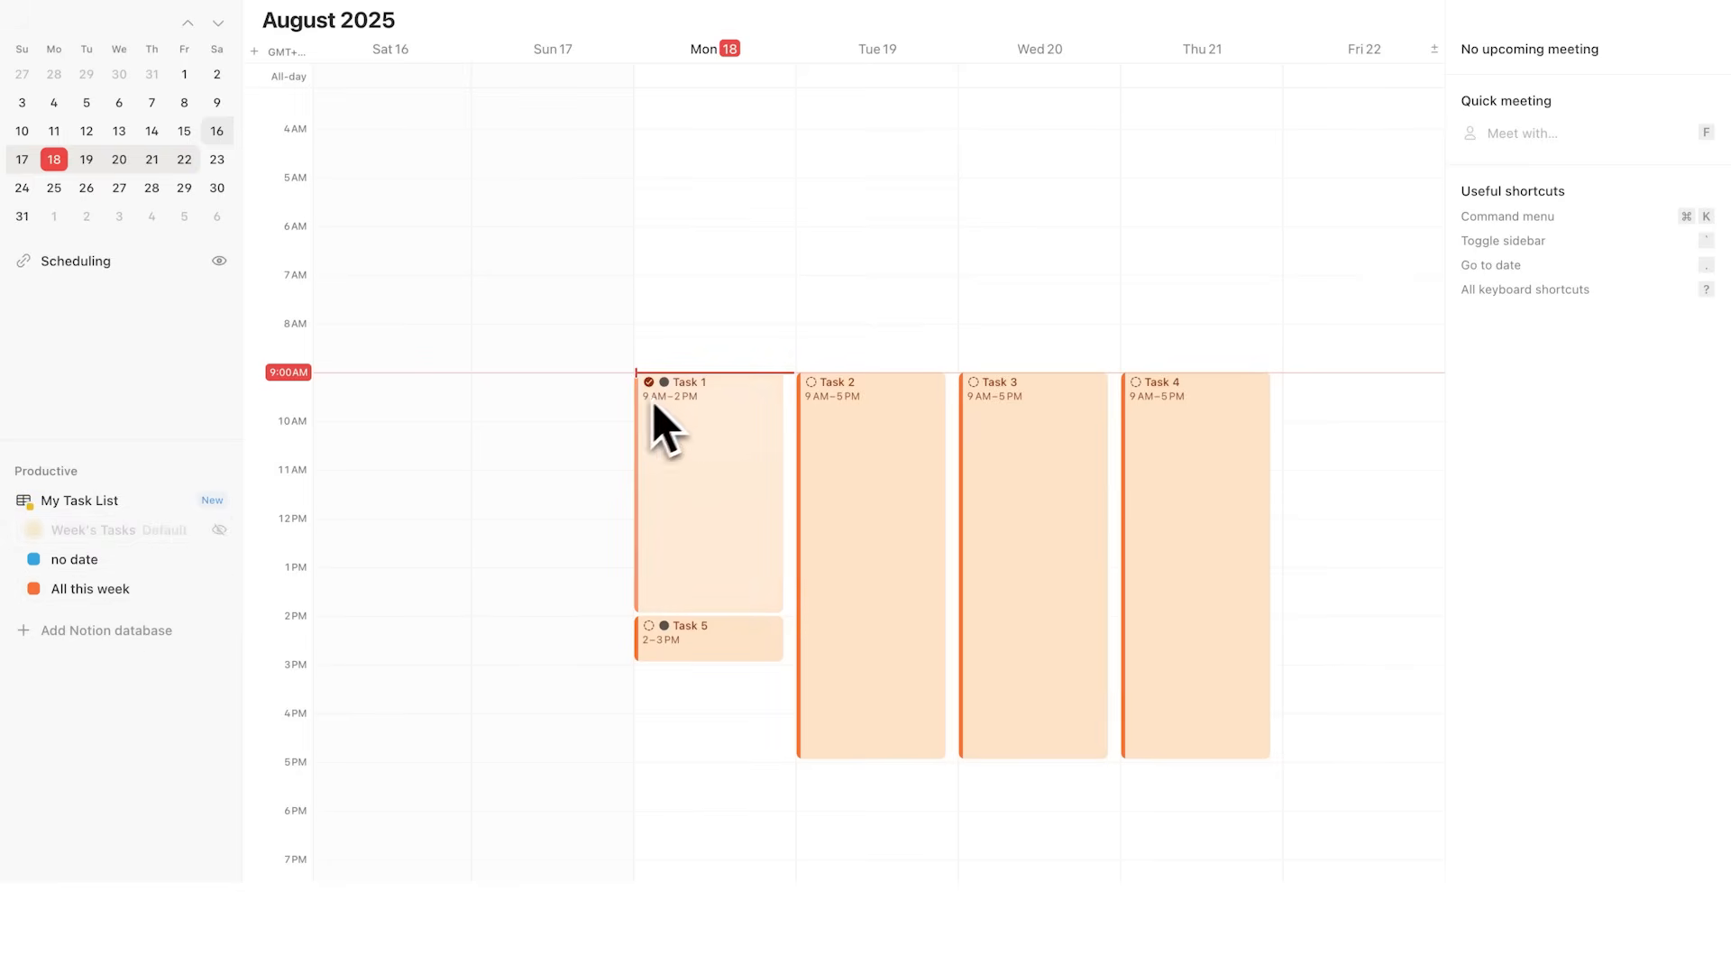
Step: Mark Task 5 as complete from its details in the calendar
left_click(718, 407)
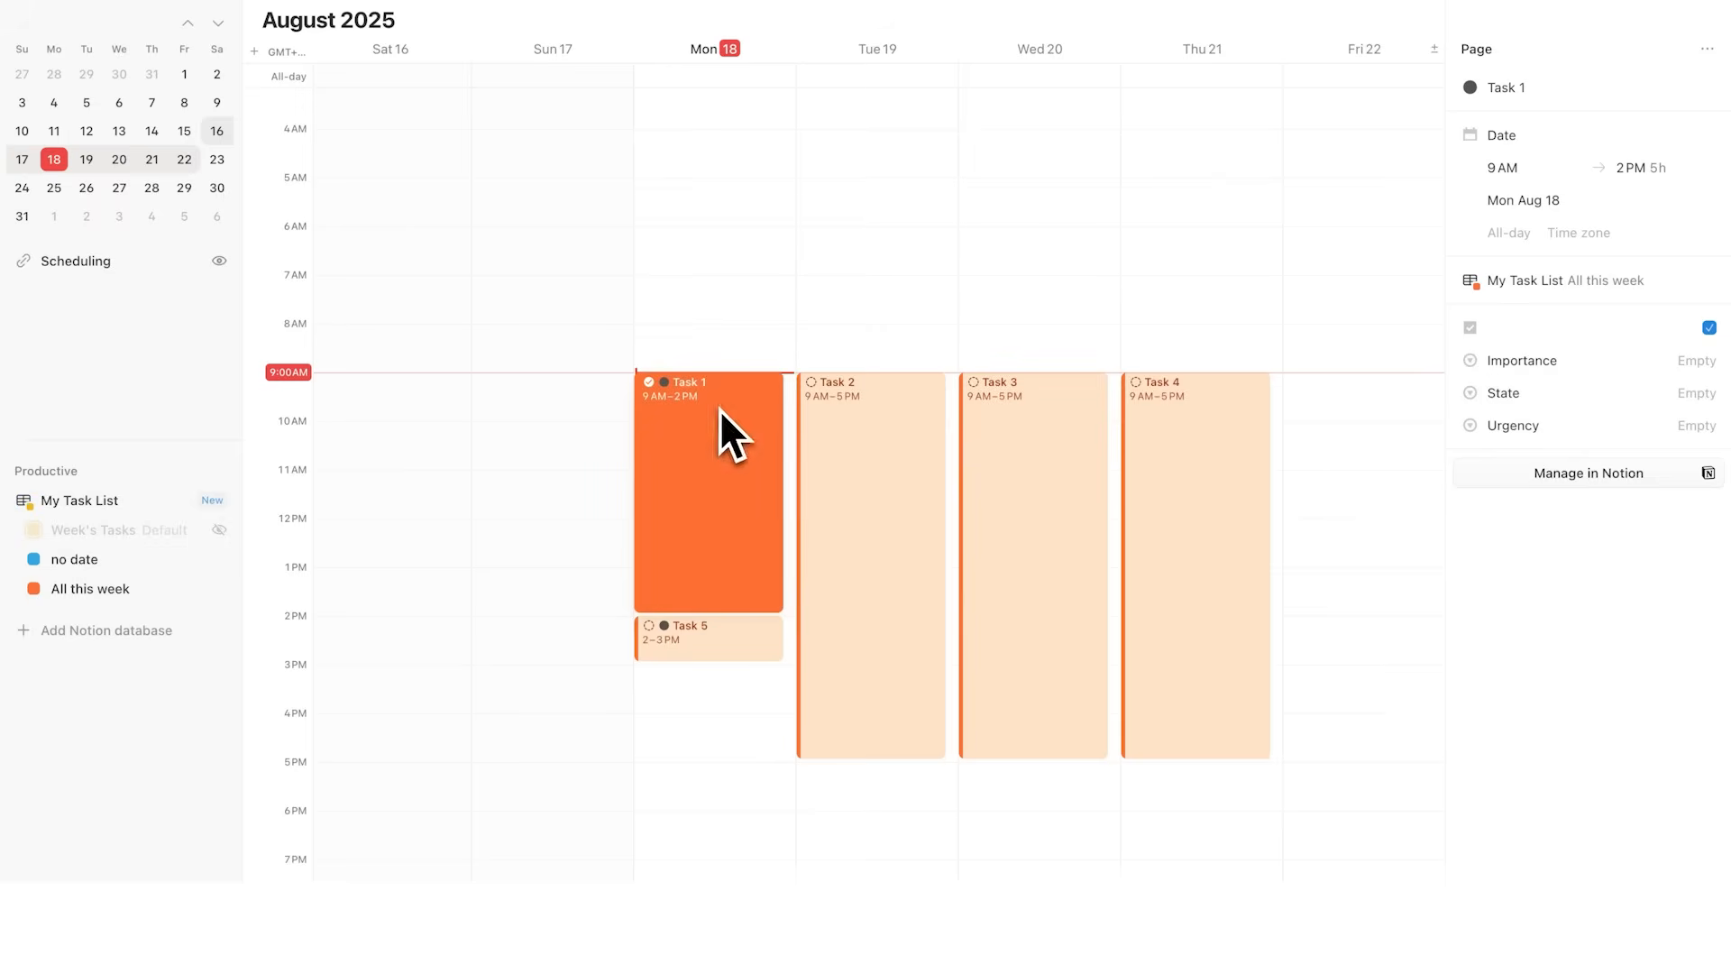
key("Escape")
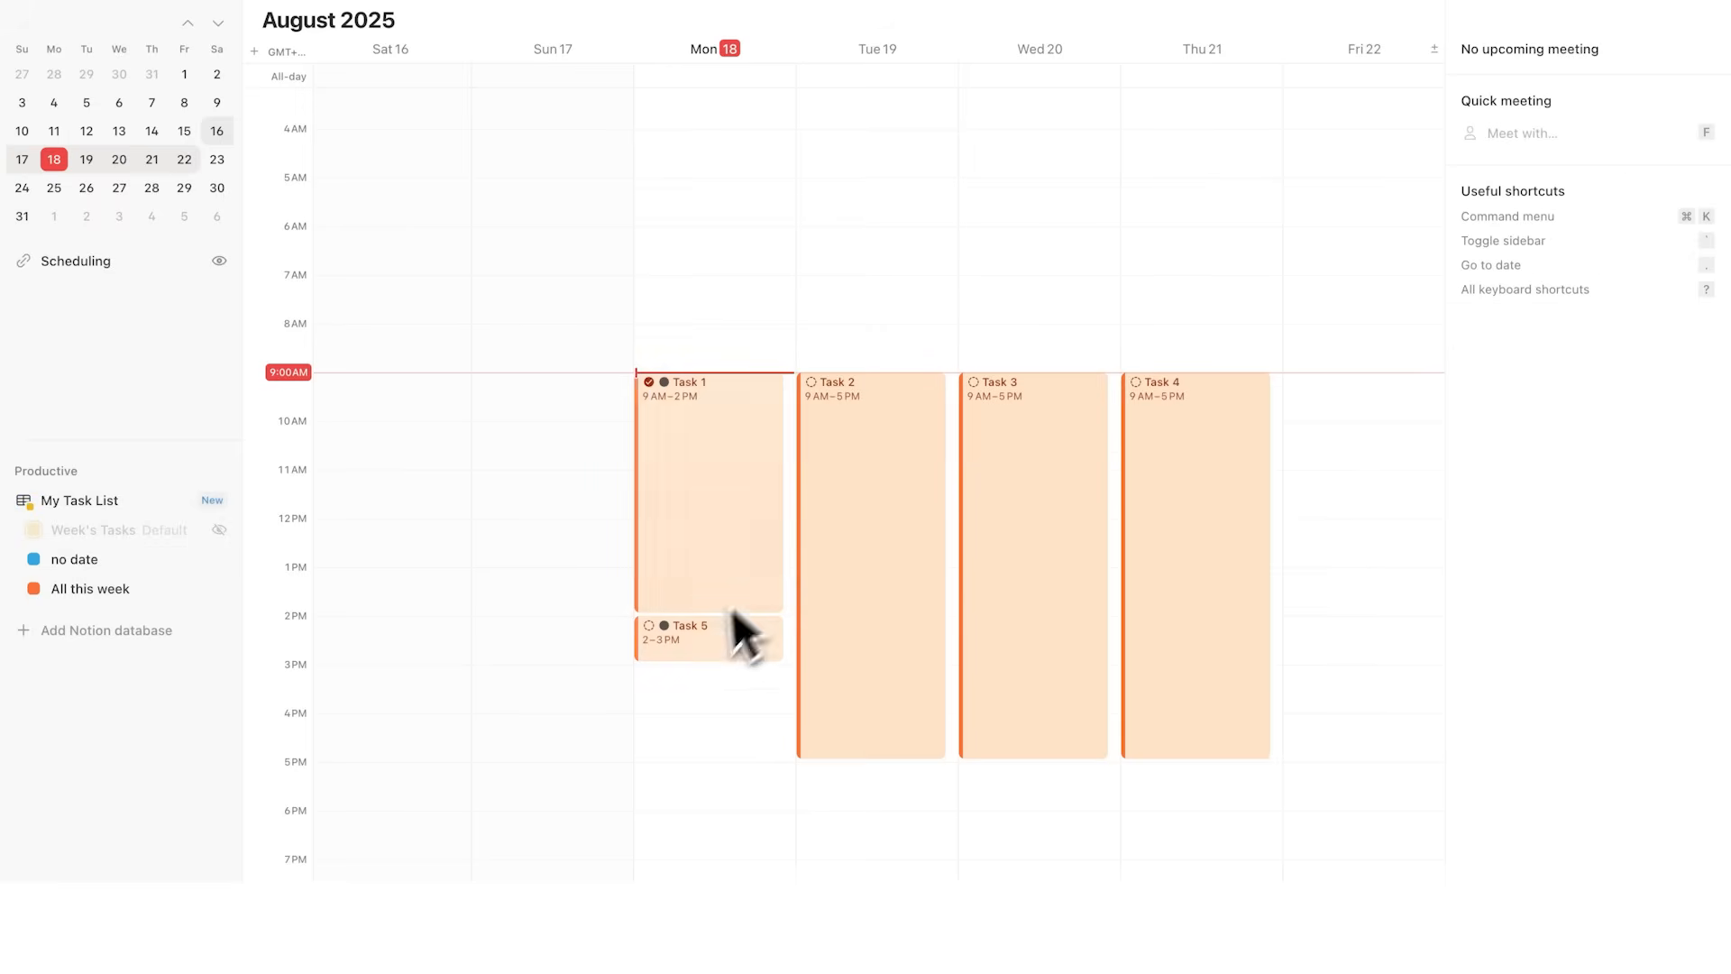
left_click(717, 637)
left_click(1636, 322)
left_click(1176, 278)
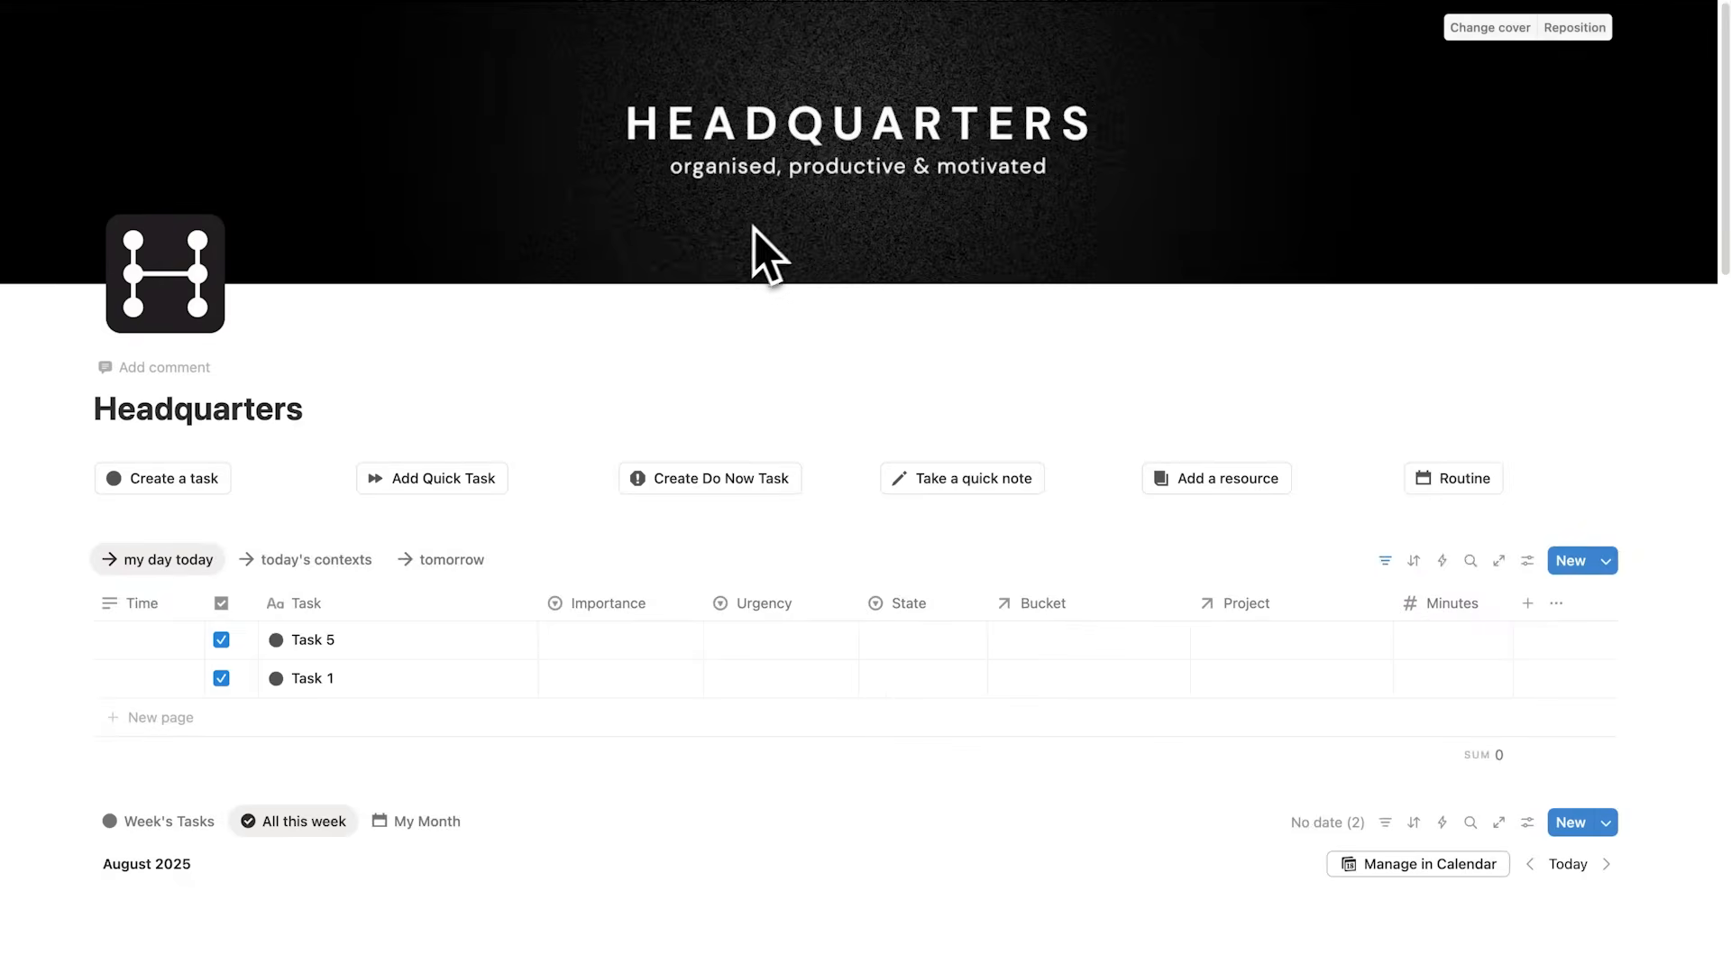
Step: Add a Formula property to the my day today table and paste in the formula
scroll(754, 229, "down", 3)
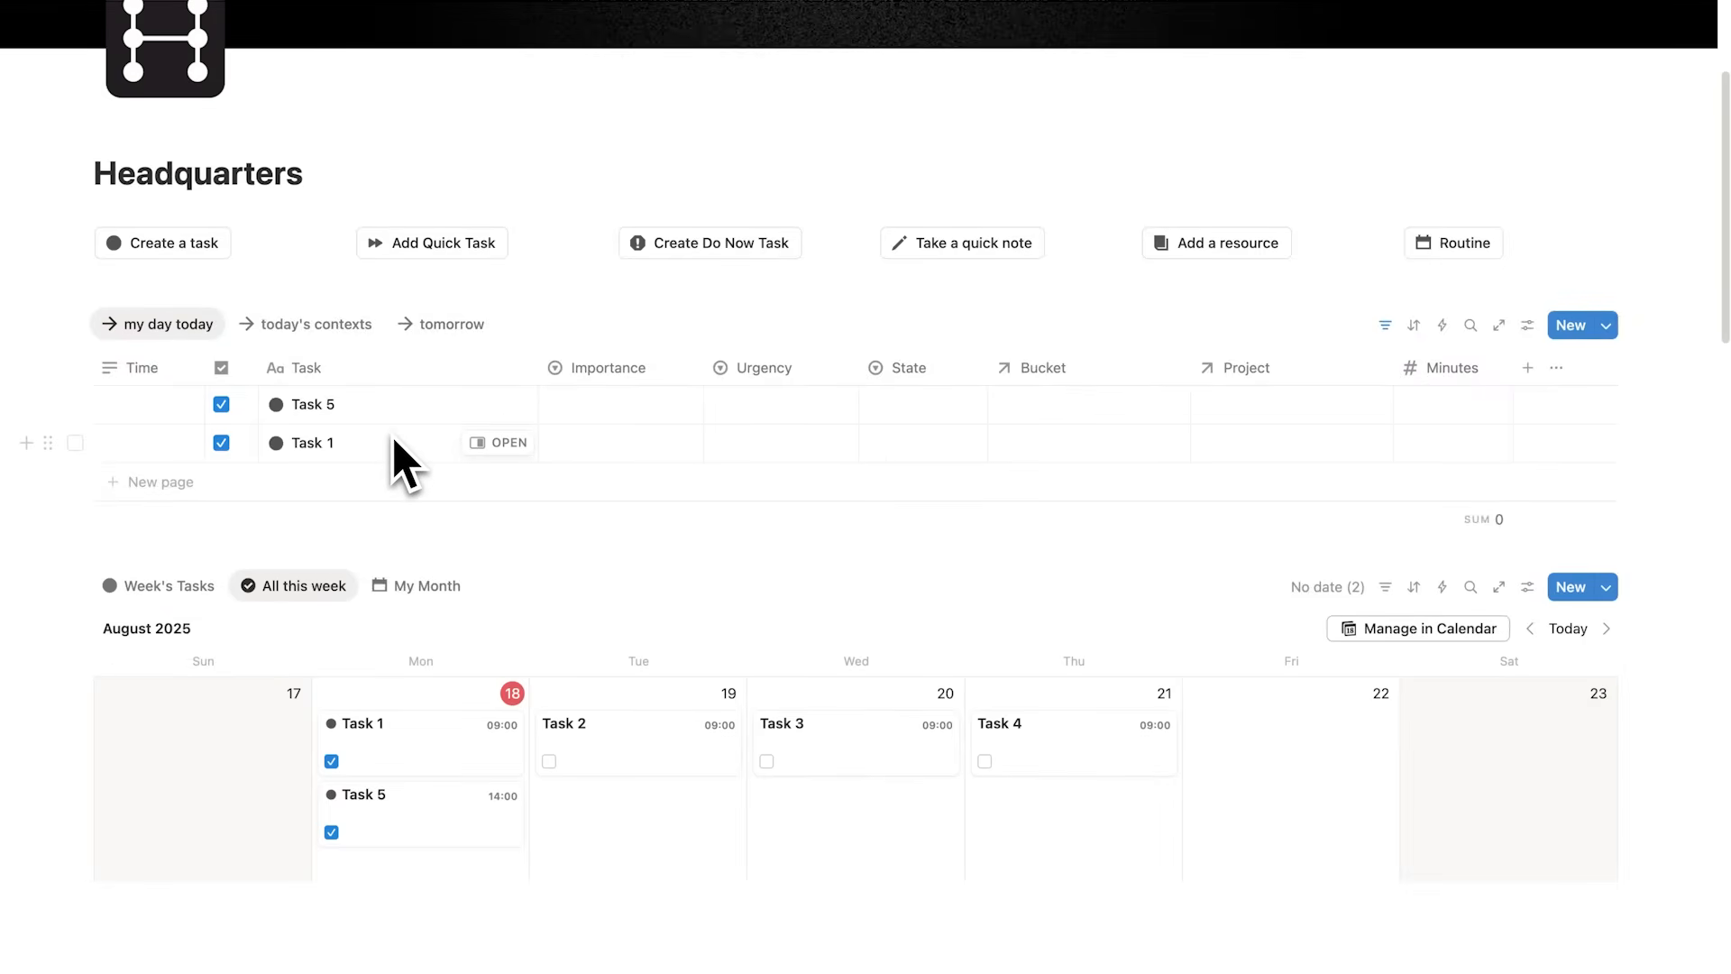
scroll(1333, 298, "up", 3)
scroll(1287, 258, "down", 3)
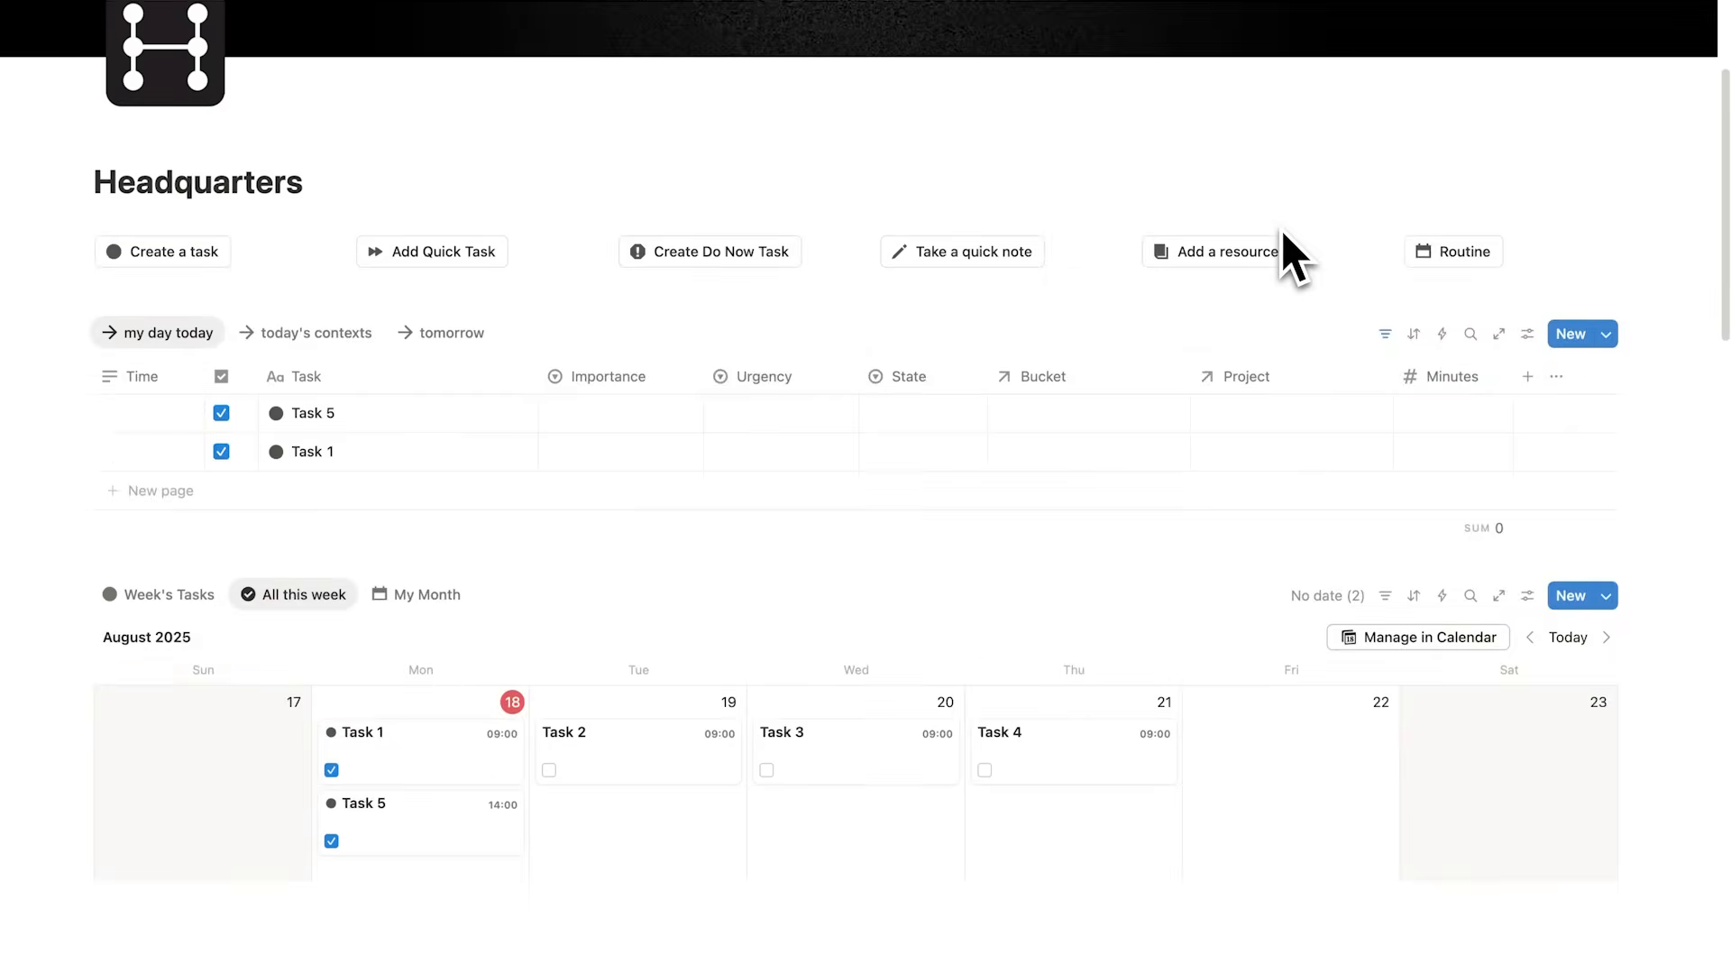
left_click(1531, 353)
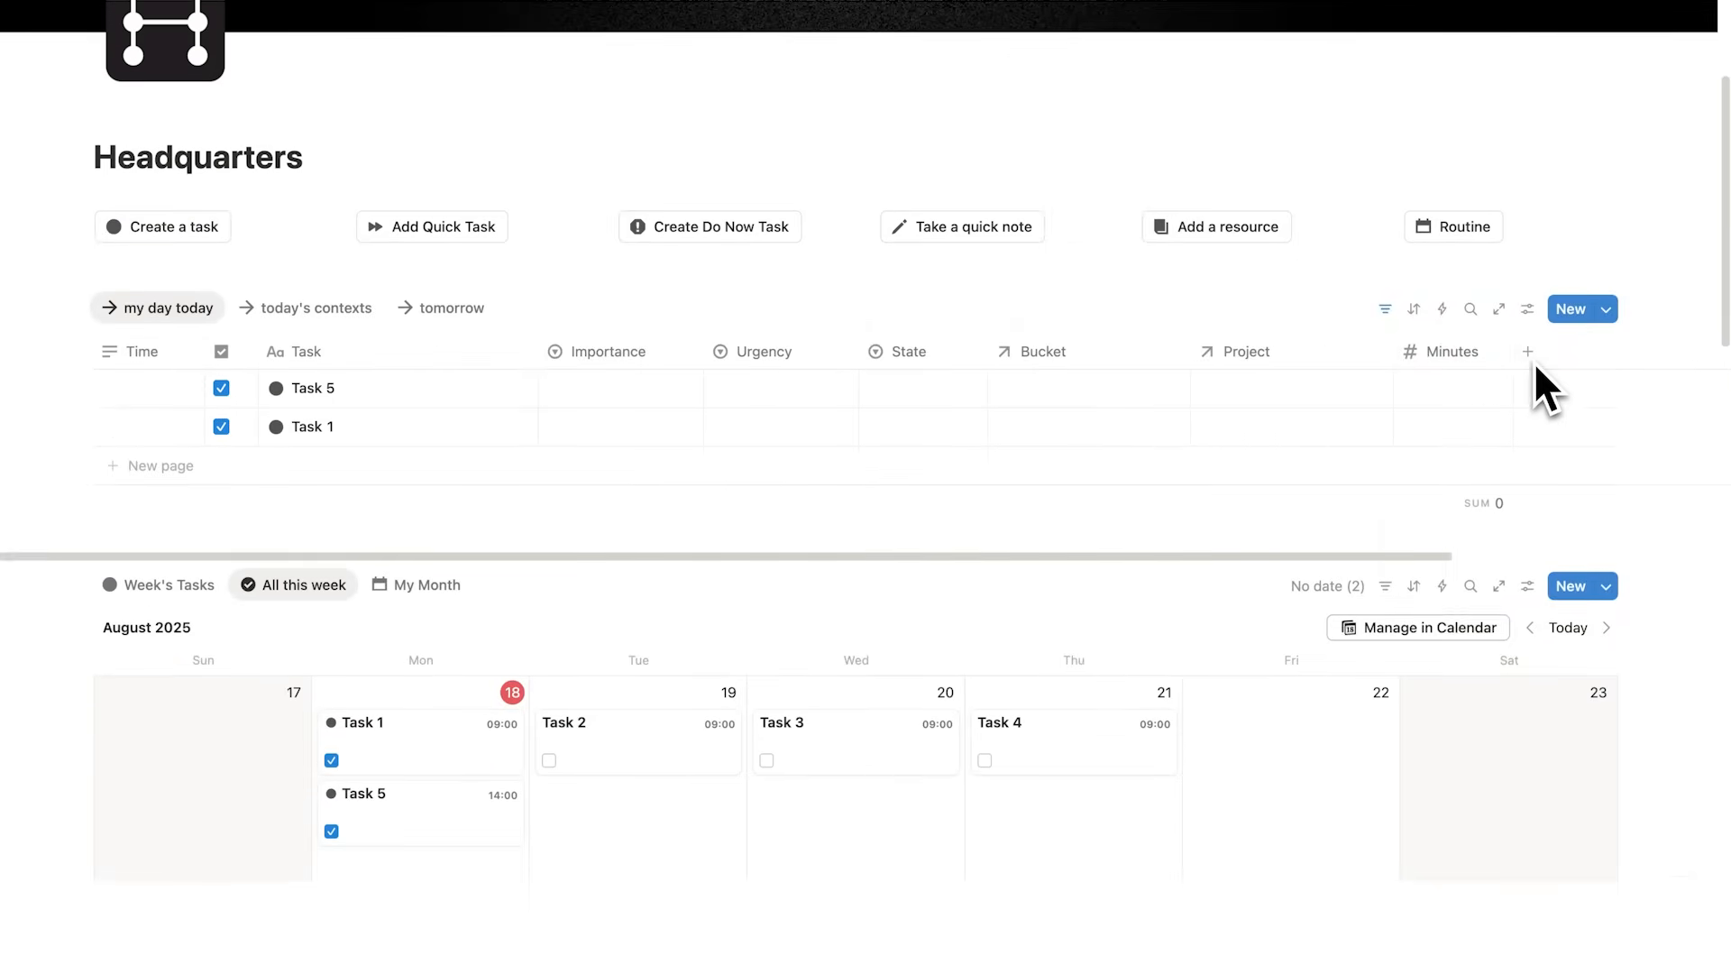
scroll(1544, 397, "down", 3)
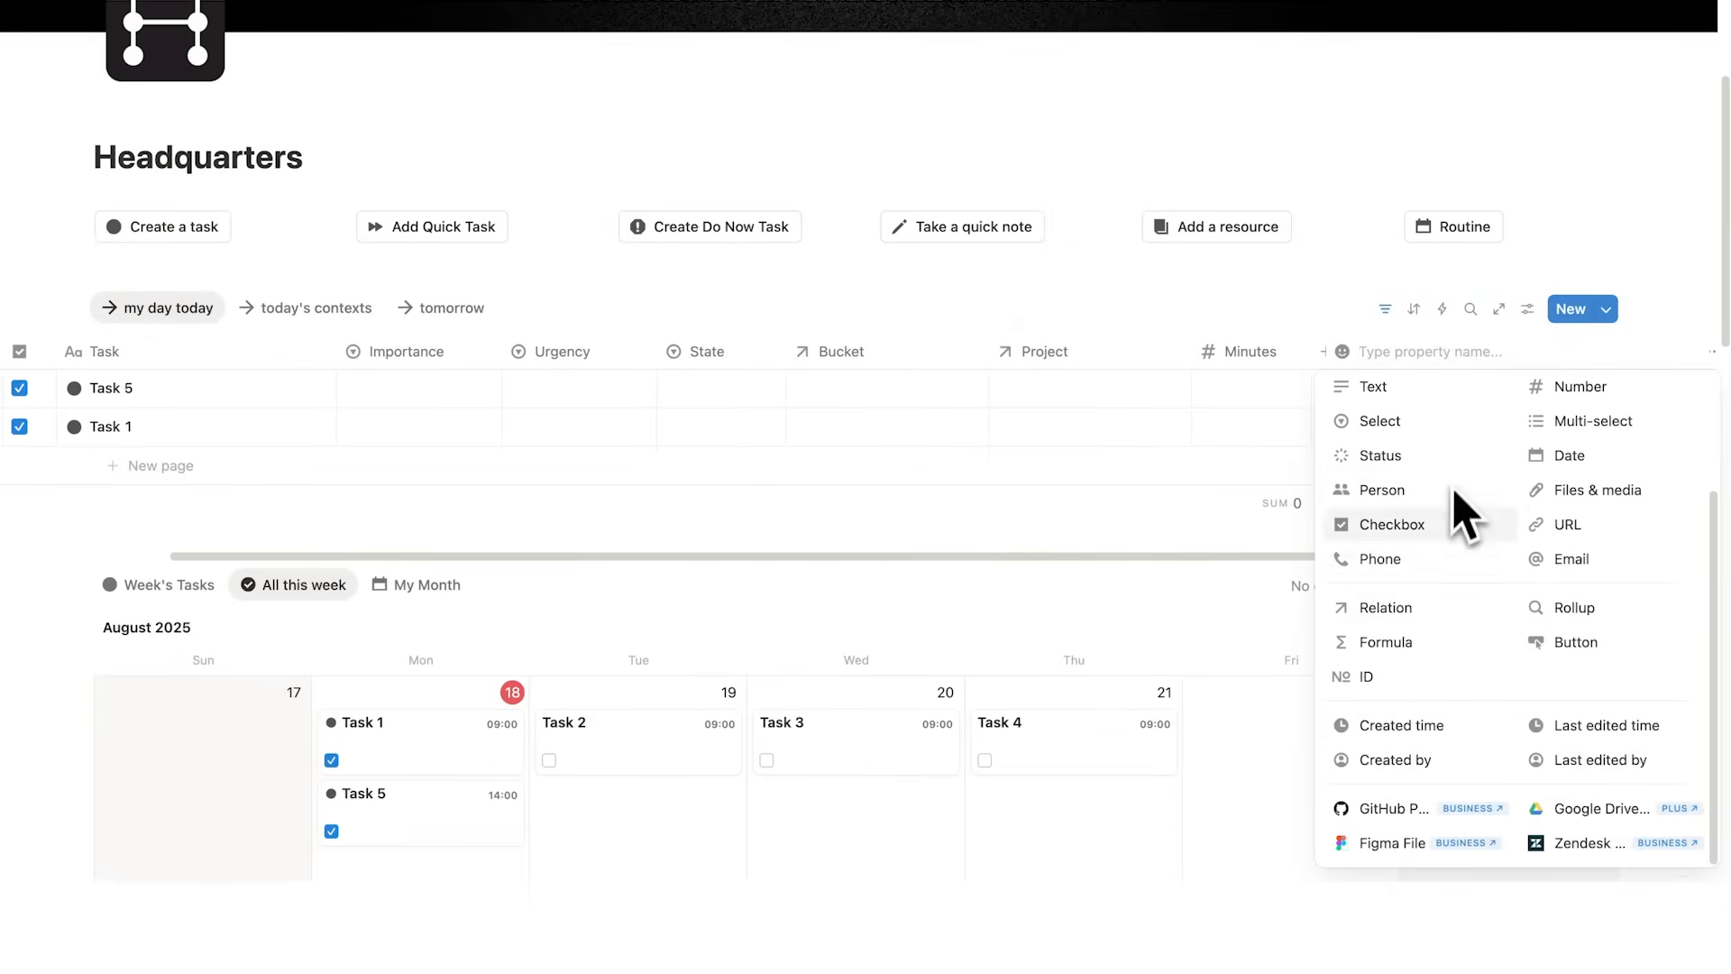
left_click(1438, 657)
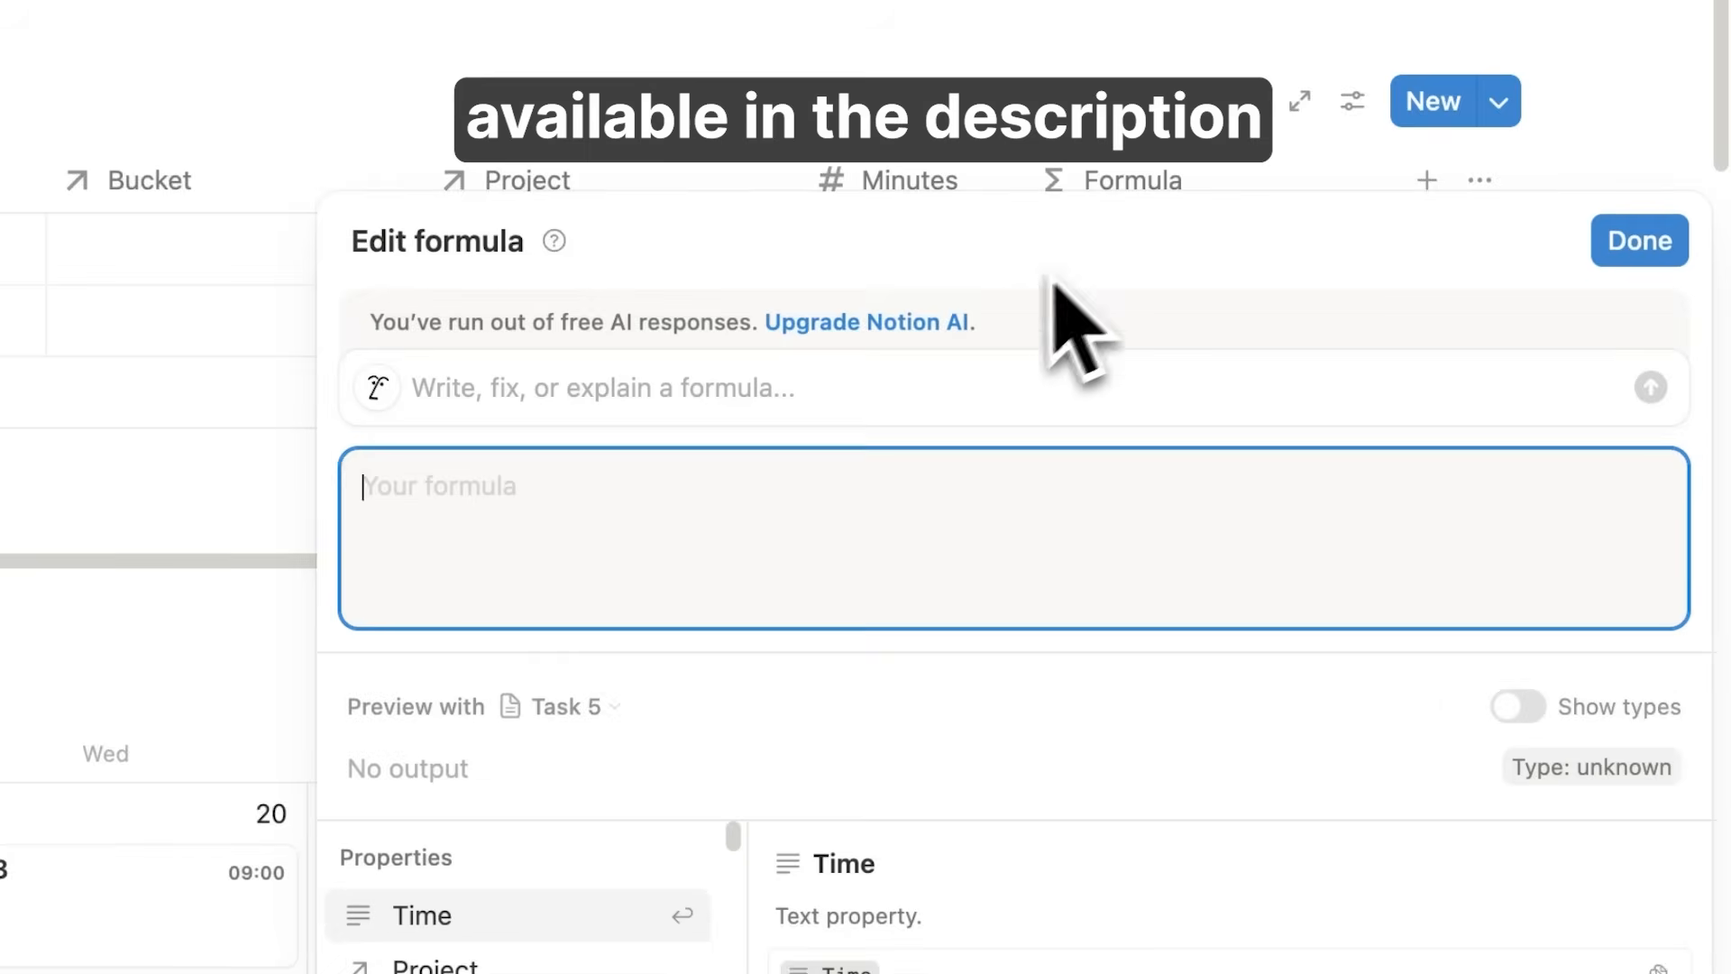
type("dateBetween(dateEnd(Date), dateStart(Date), \"minutes\")")
left_click(1632, 241)
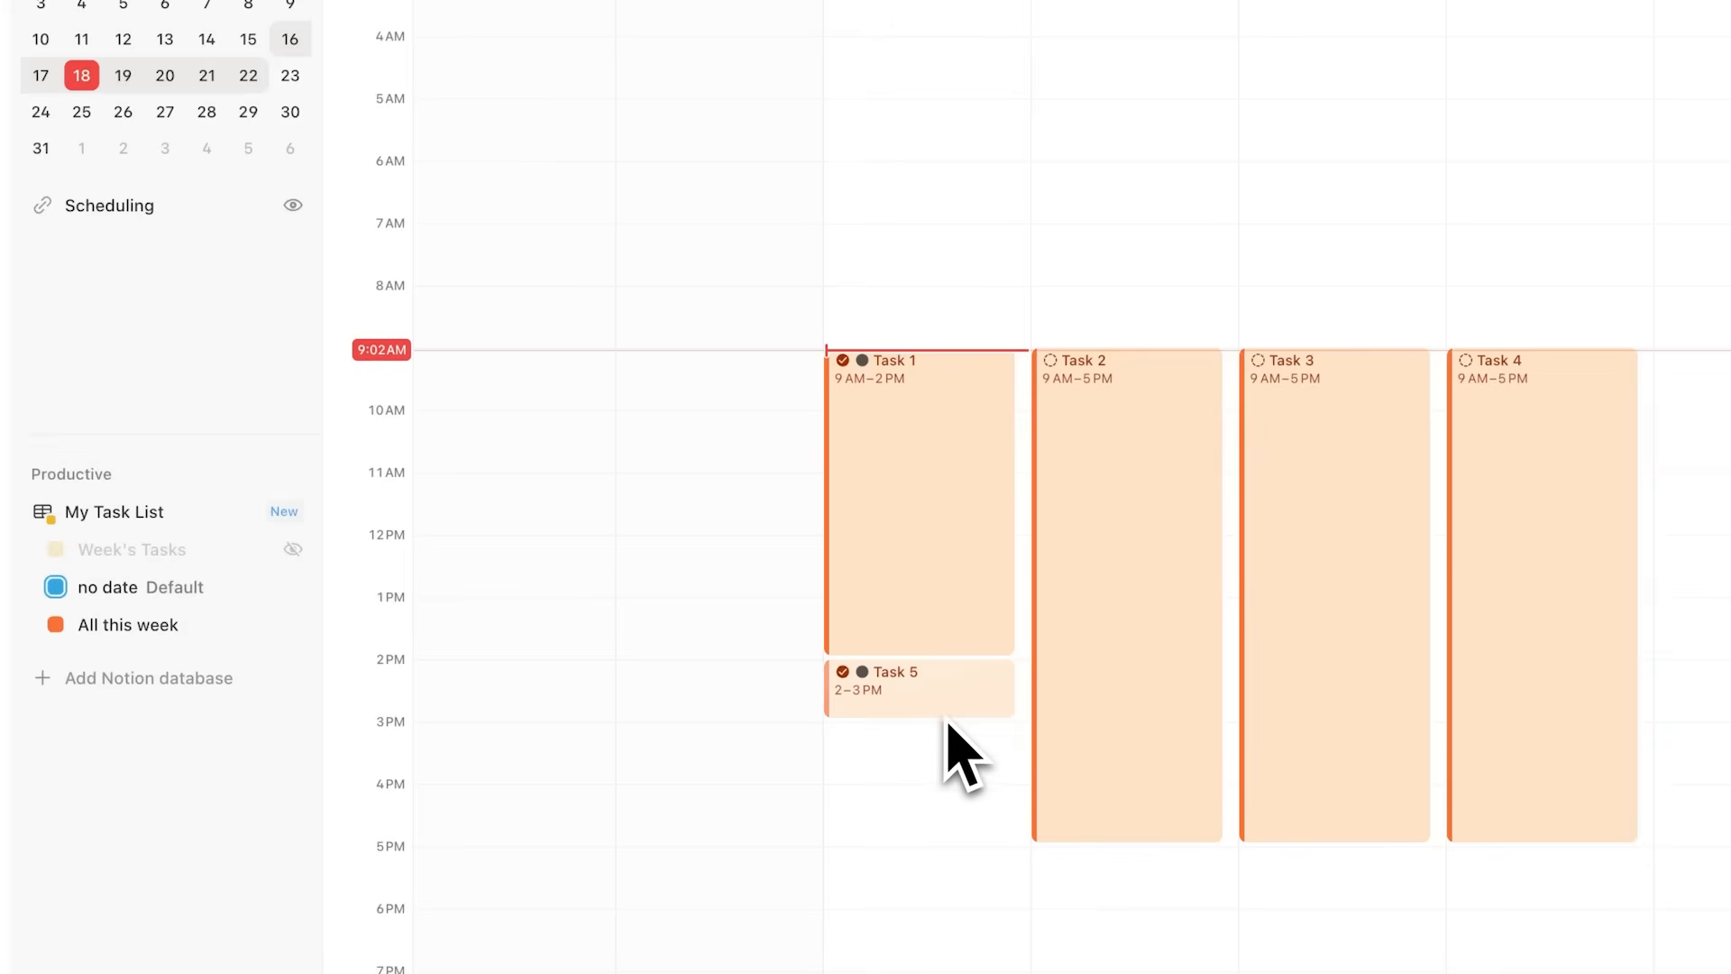
Step: Extend Task 5 in the calendar so it runs from 2 to 4 PM
left_click_drag(958, 729, 947, 812)
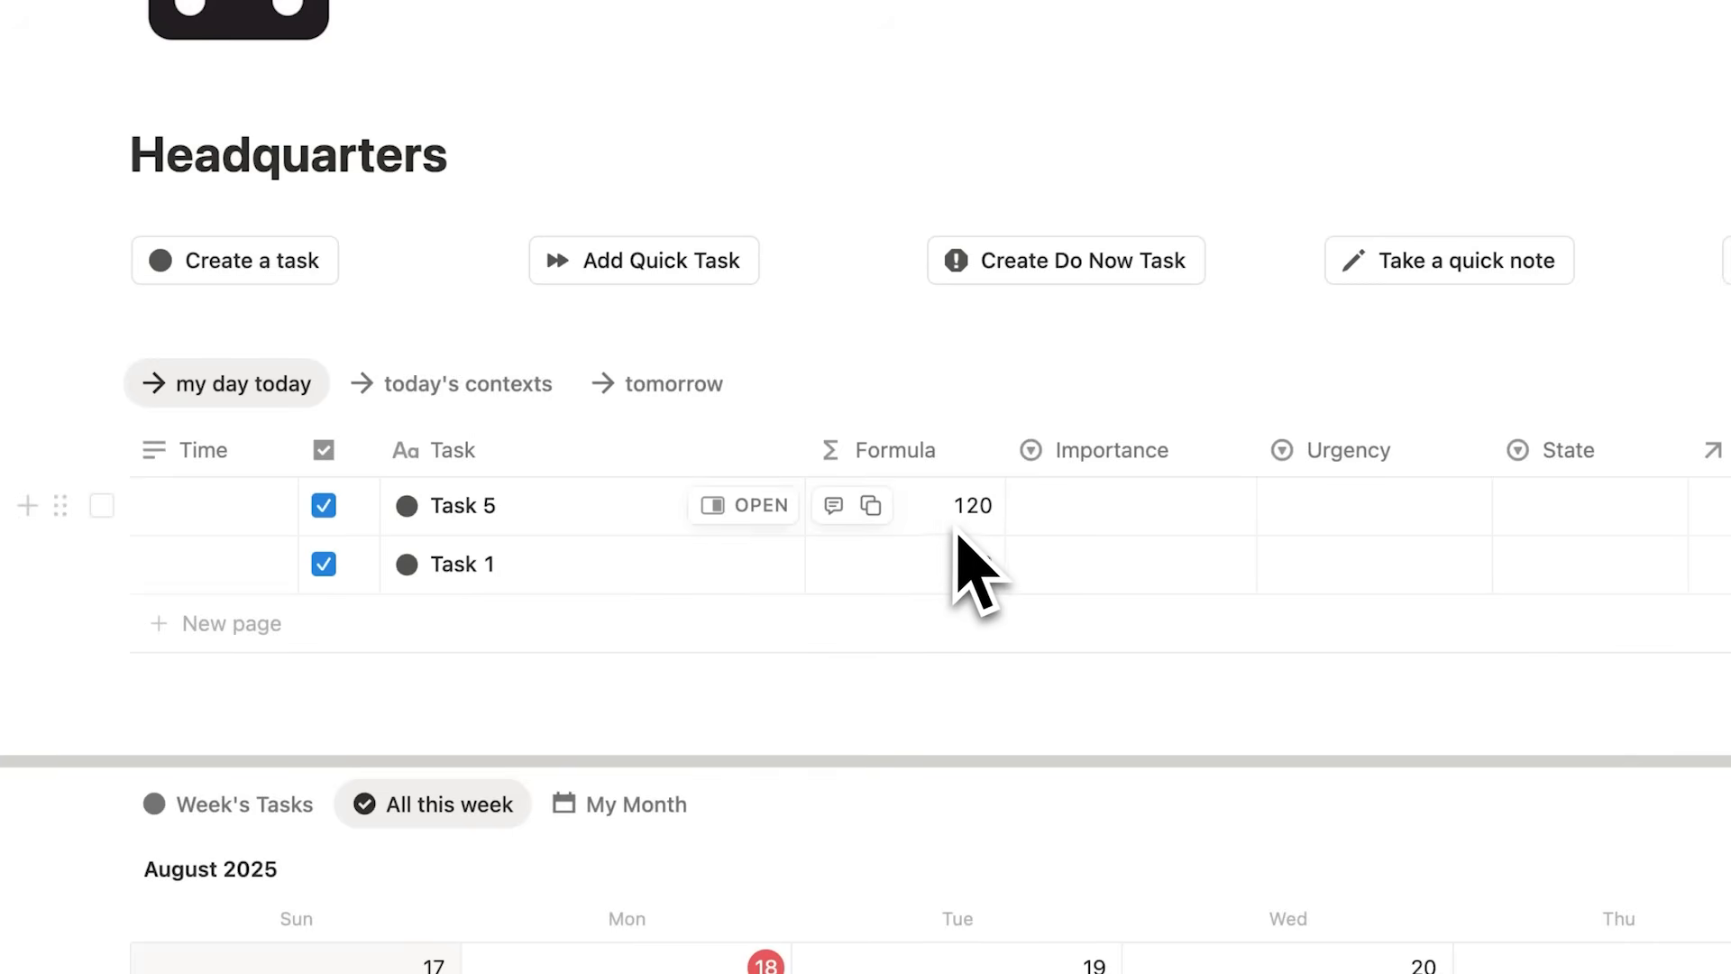
Step: Open the Time Track workspace page as a full page
scroll(958, 532, "down", 15)
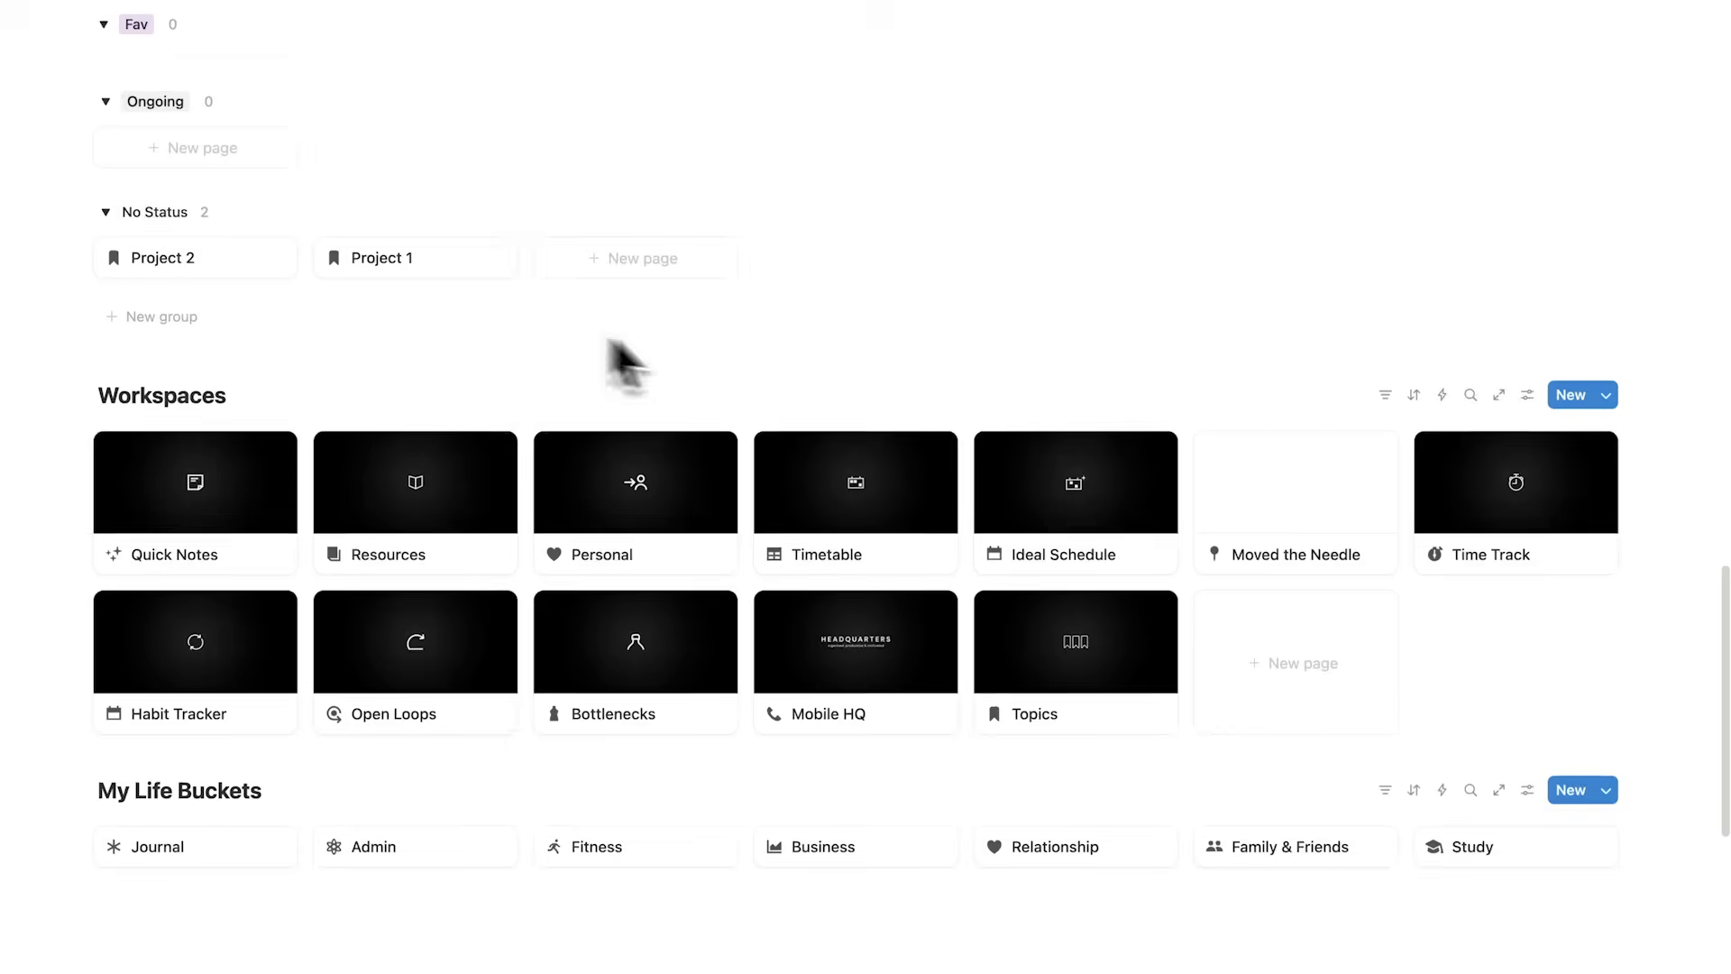
left_click(1482, 446)
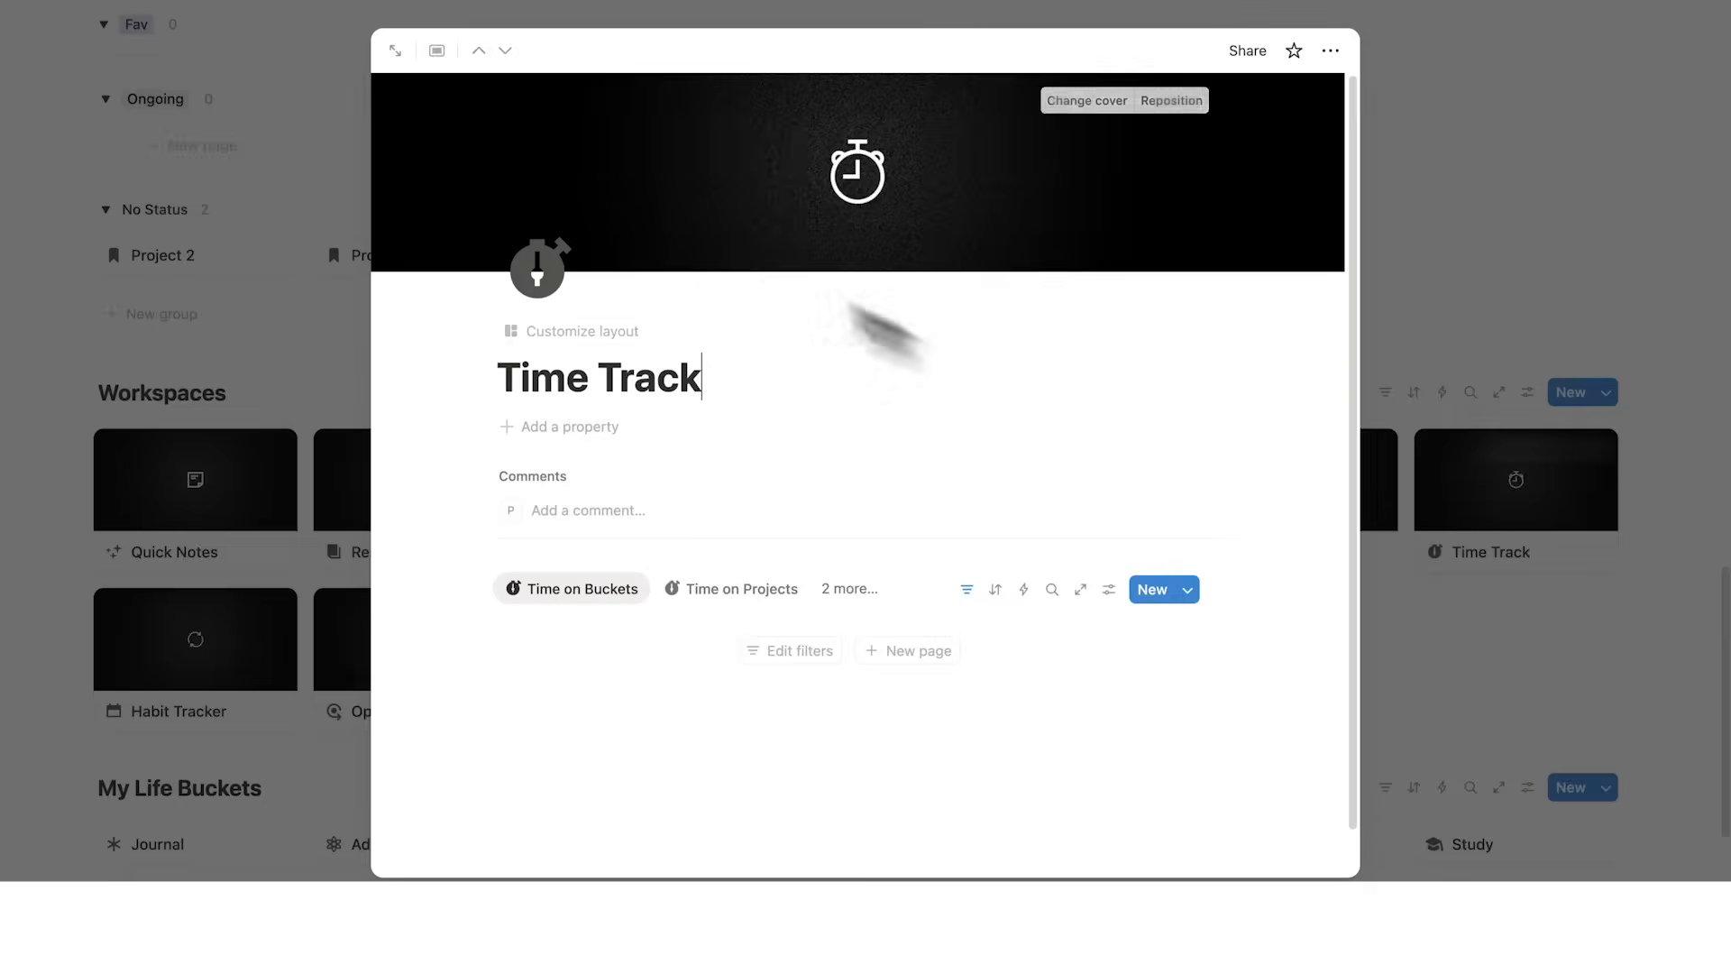
left_click(400, 56)
scroll(658, 348, "down", 3)
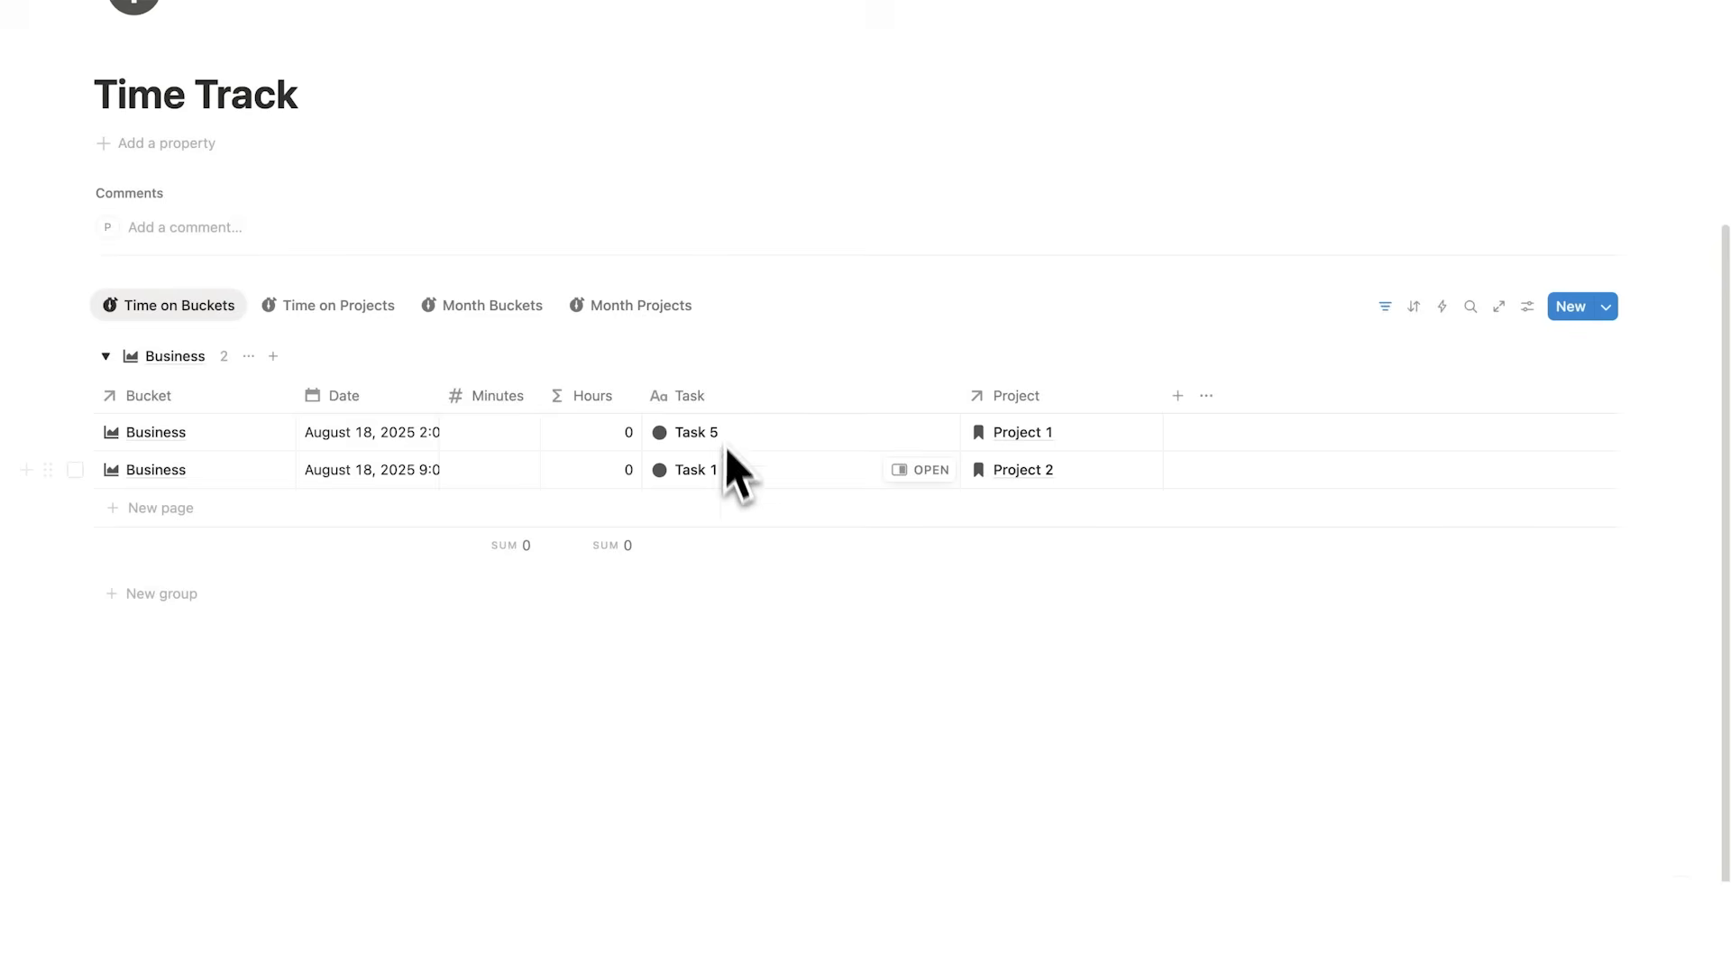
Step: Show the Formula property in the Time on Buckets view
left_click(1529, 312)
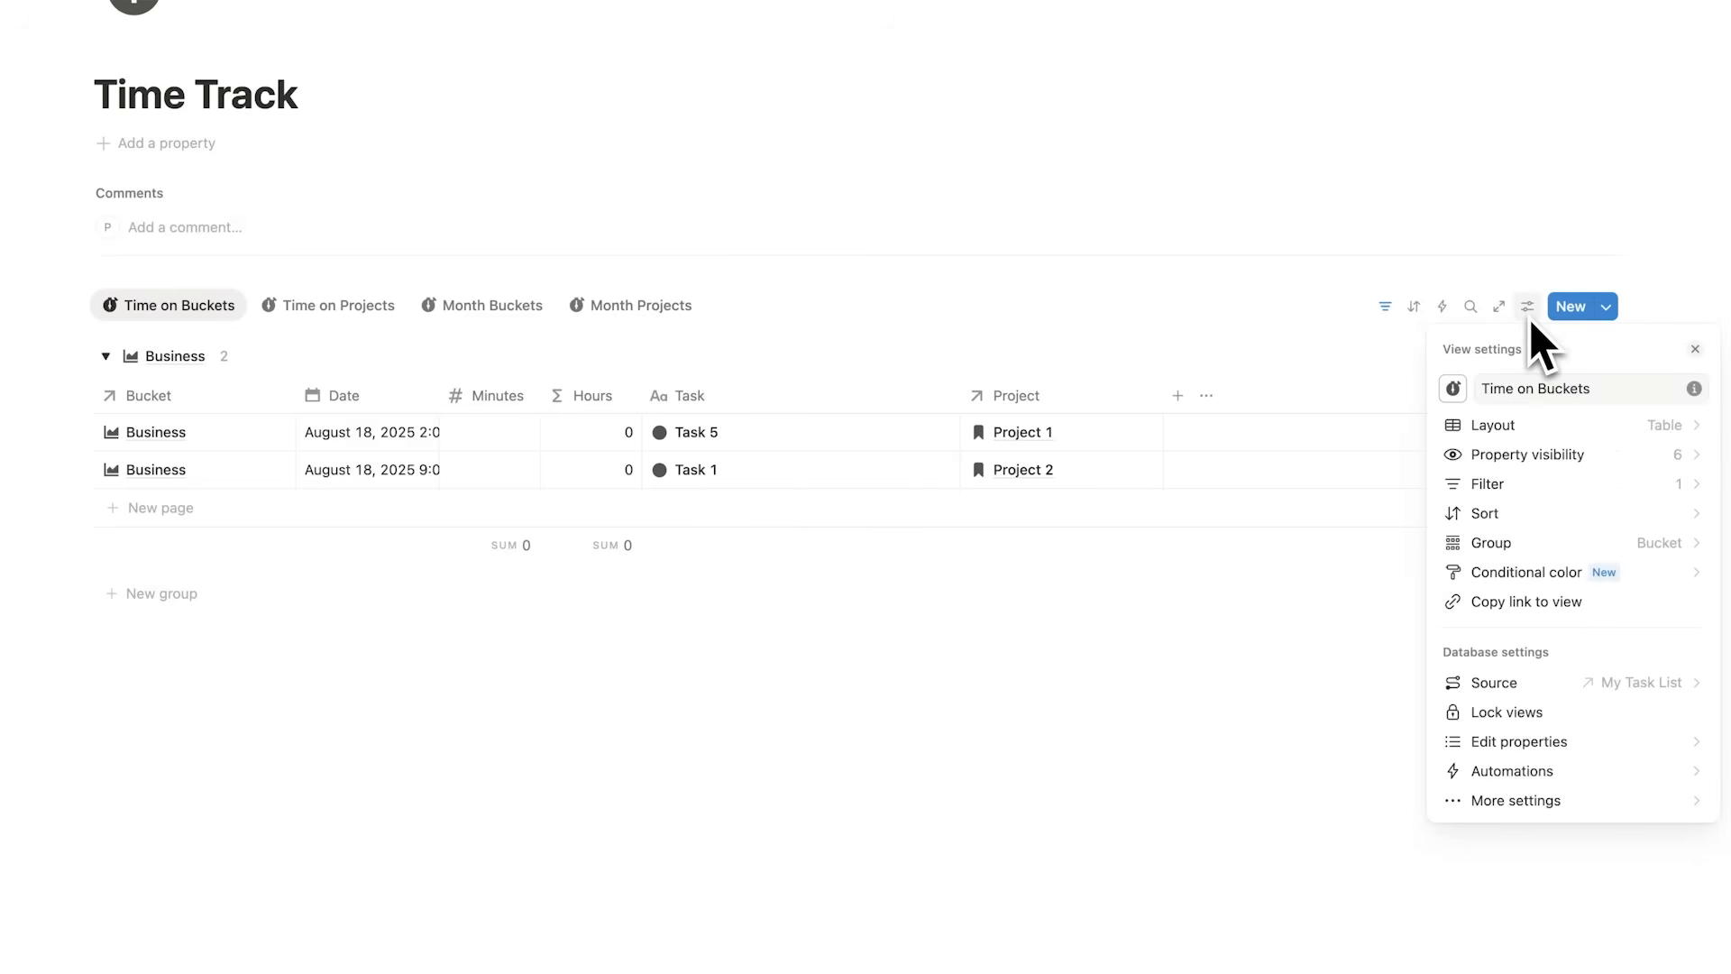
left_click(1560, 457)
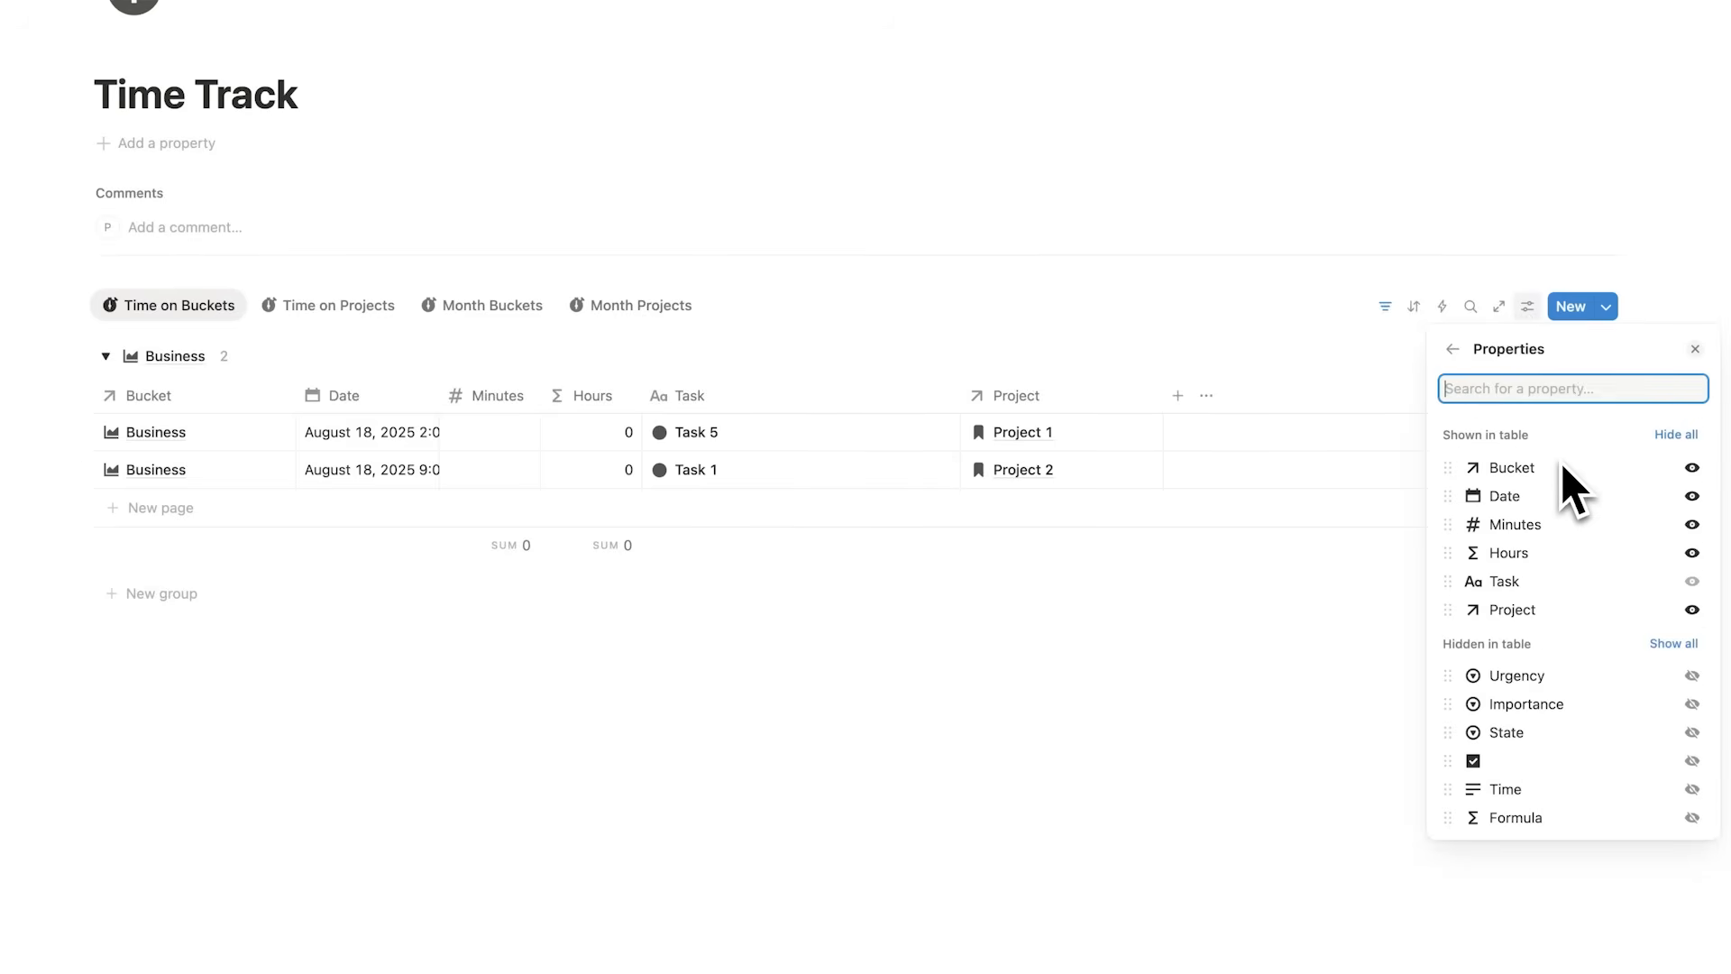
left_click(1693, 818)
left_click(1275, 667)
Step: Set the Formula column's calculation to Sum
left_click(1326, 545)
mouse_move(1396, 672)
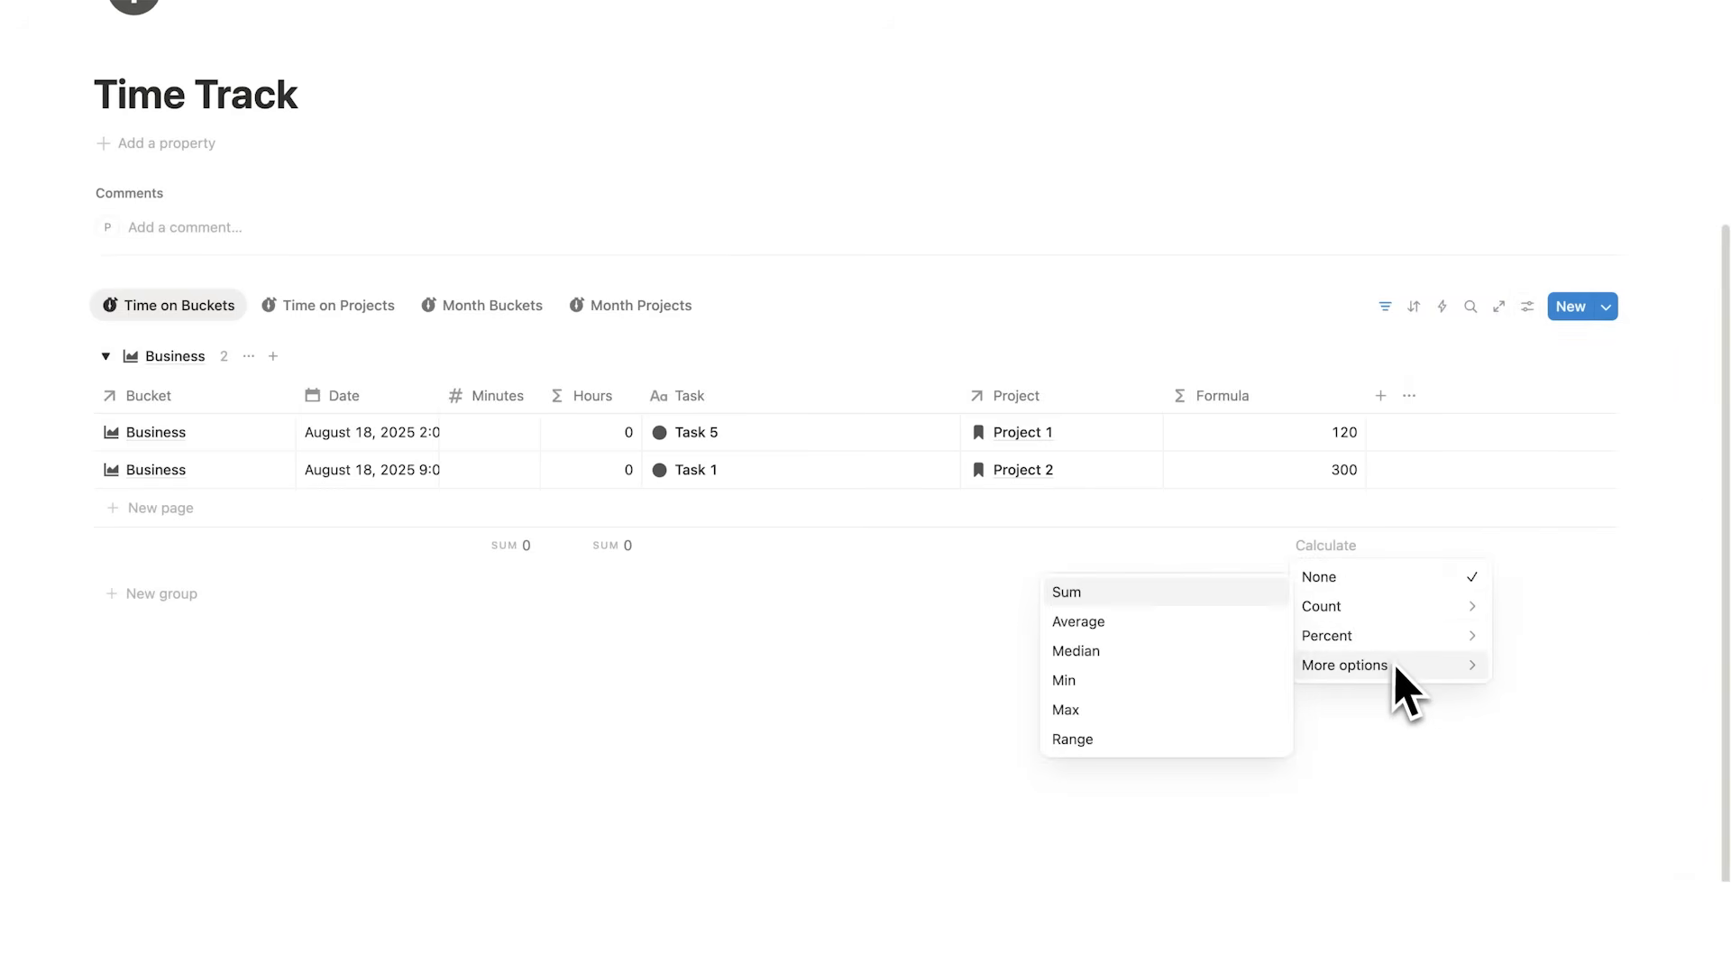
left_click(1204, 594)
Step: Browse the Time on Projects and Month Buckets views
scroll(1216, 595, "up", 2)
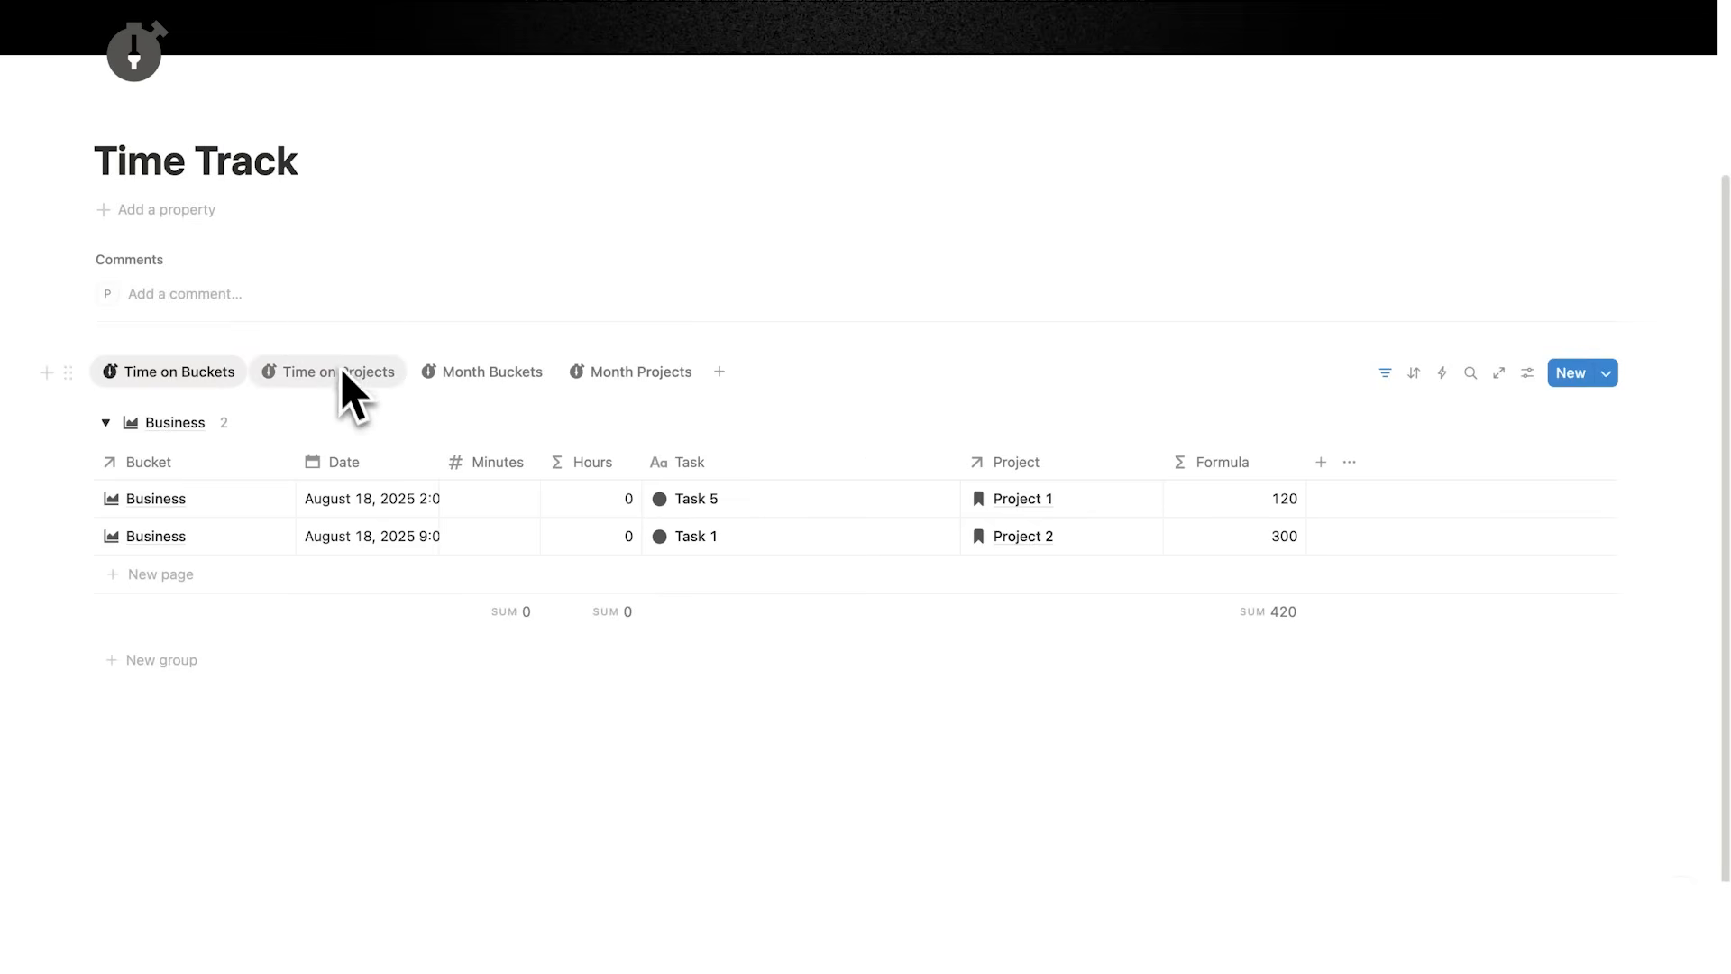
left_click(341, 374)
left_click(517, 392)
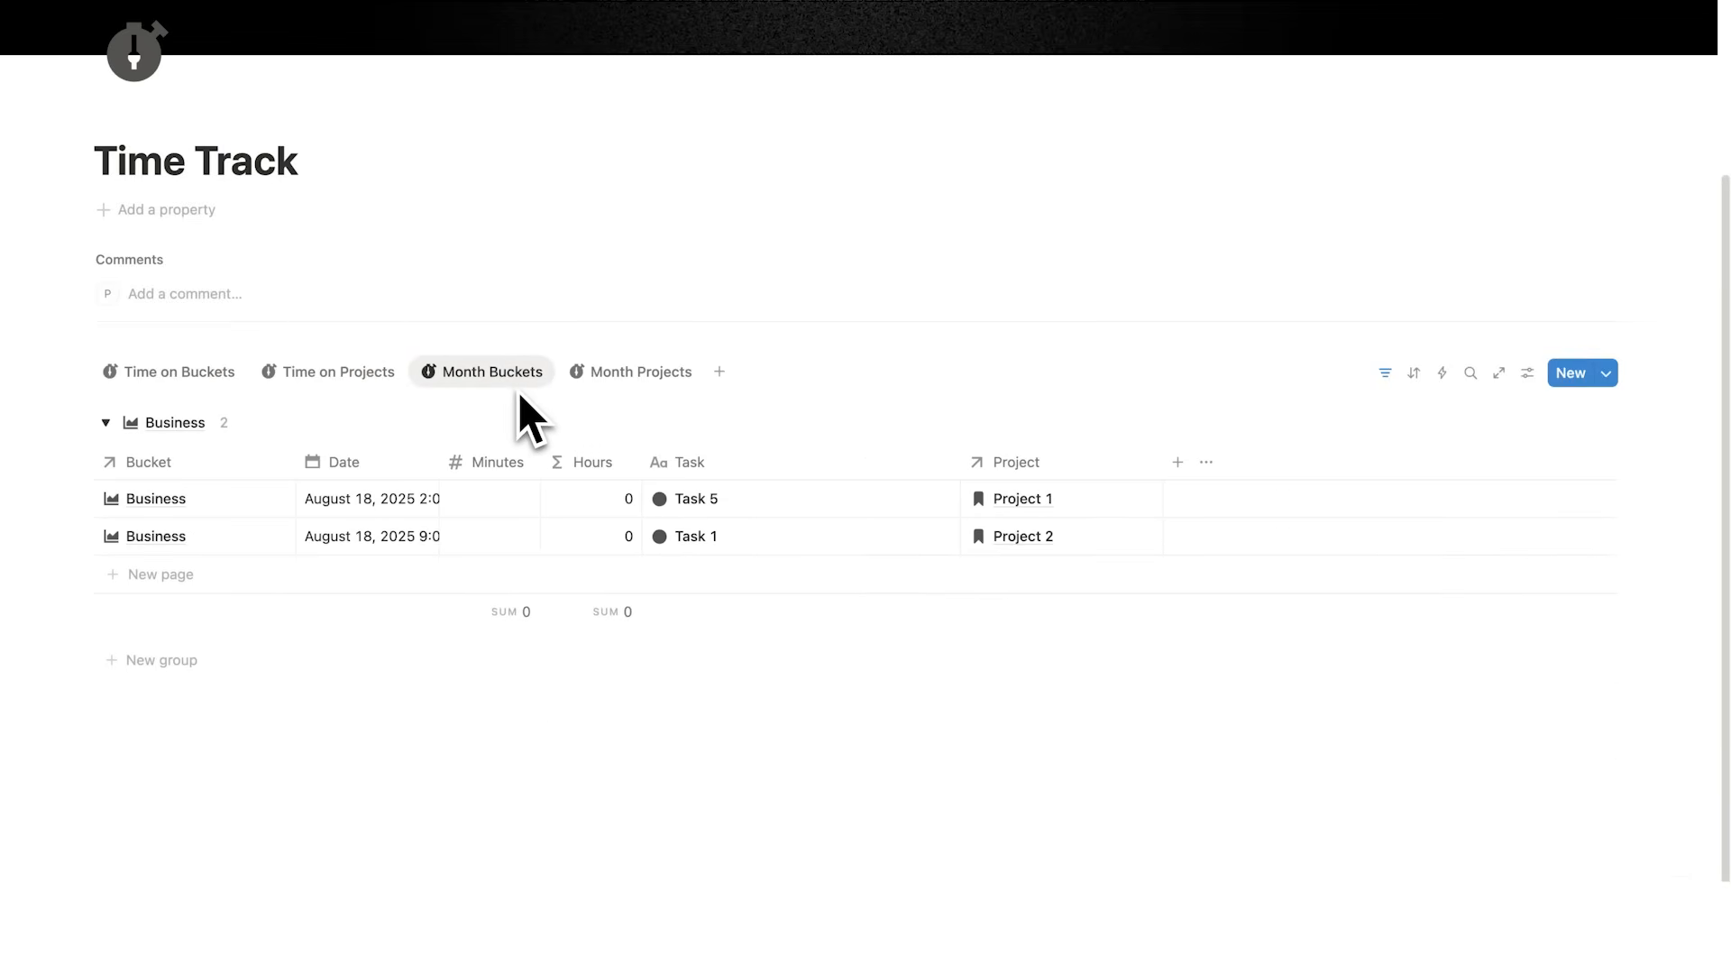
Step: Show the Formula property in the Month Projects view
left_click(635, 386)
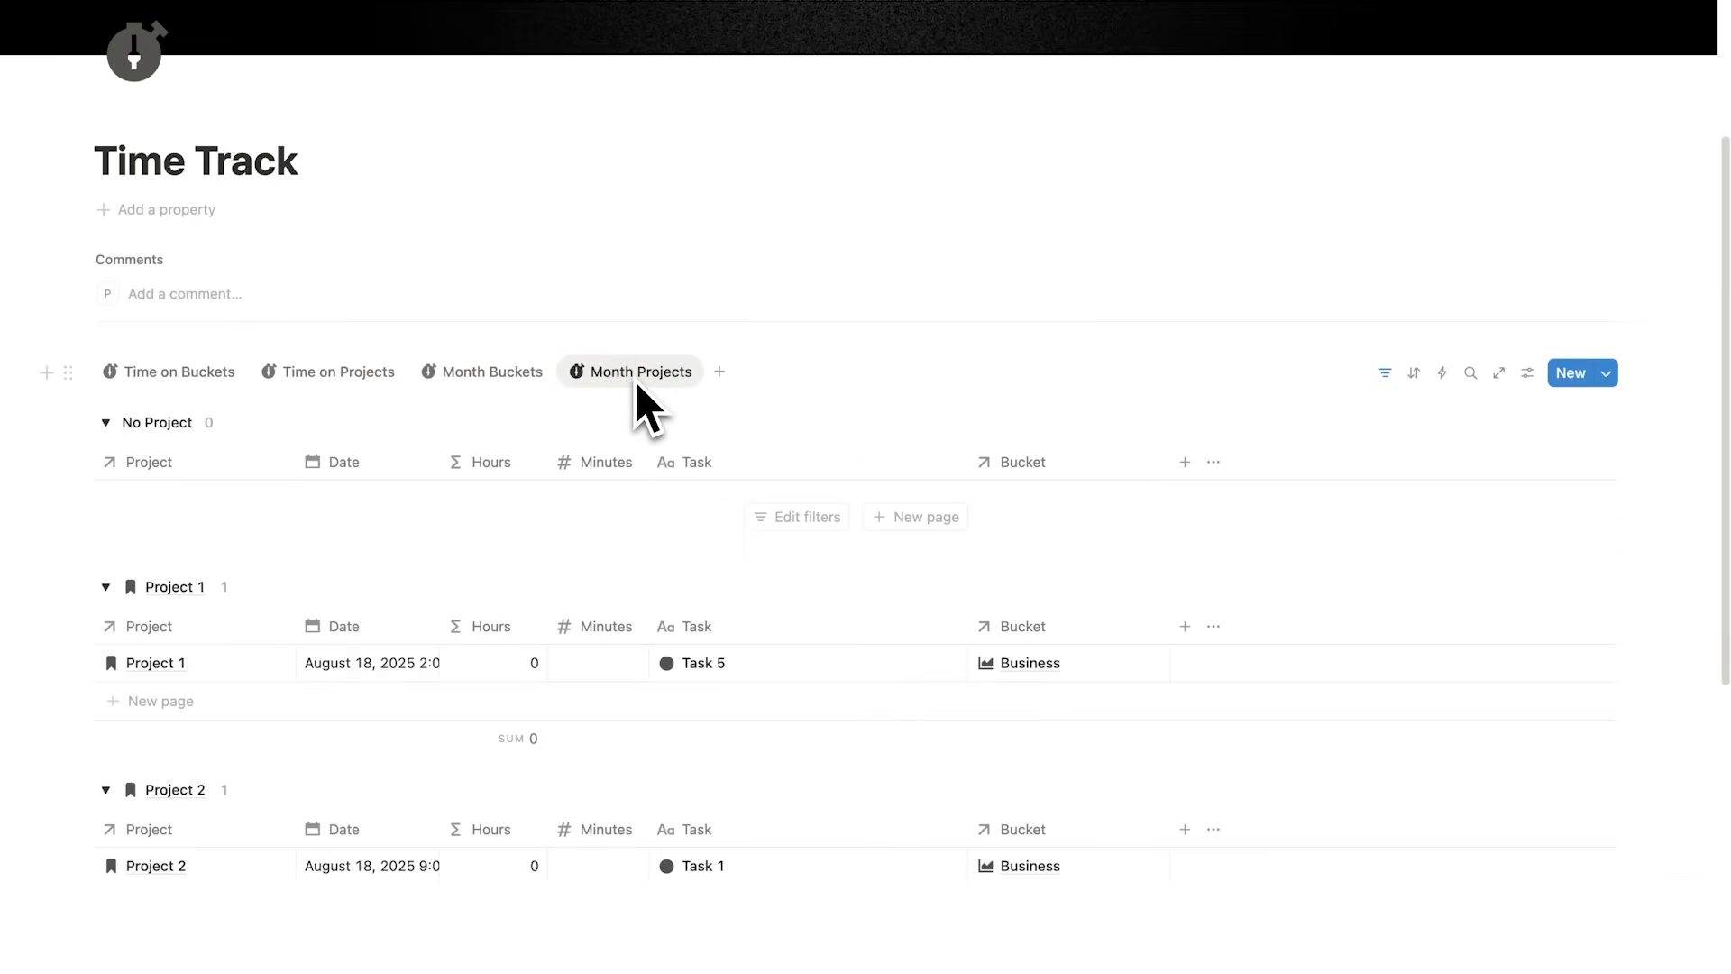
scroll(1082, 343, "down", 1)
left_click(1527, 287)
left_click(1553, 438)
left_click(1693, 799)
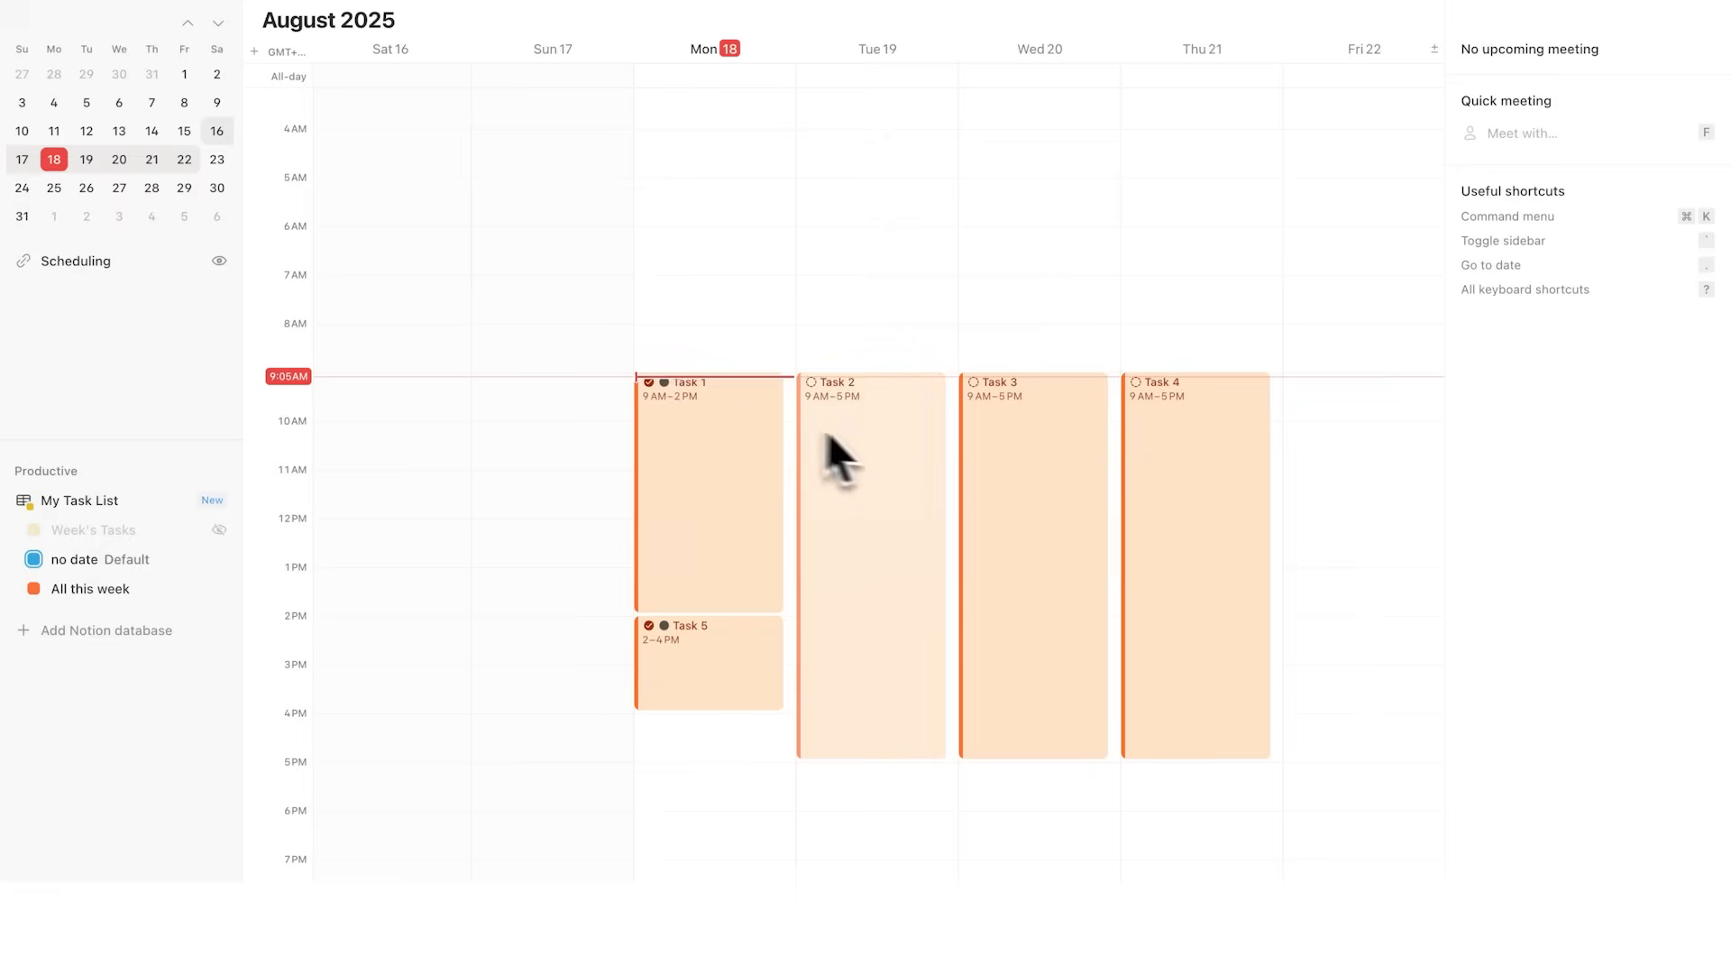
left_click(873, 437)
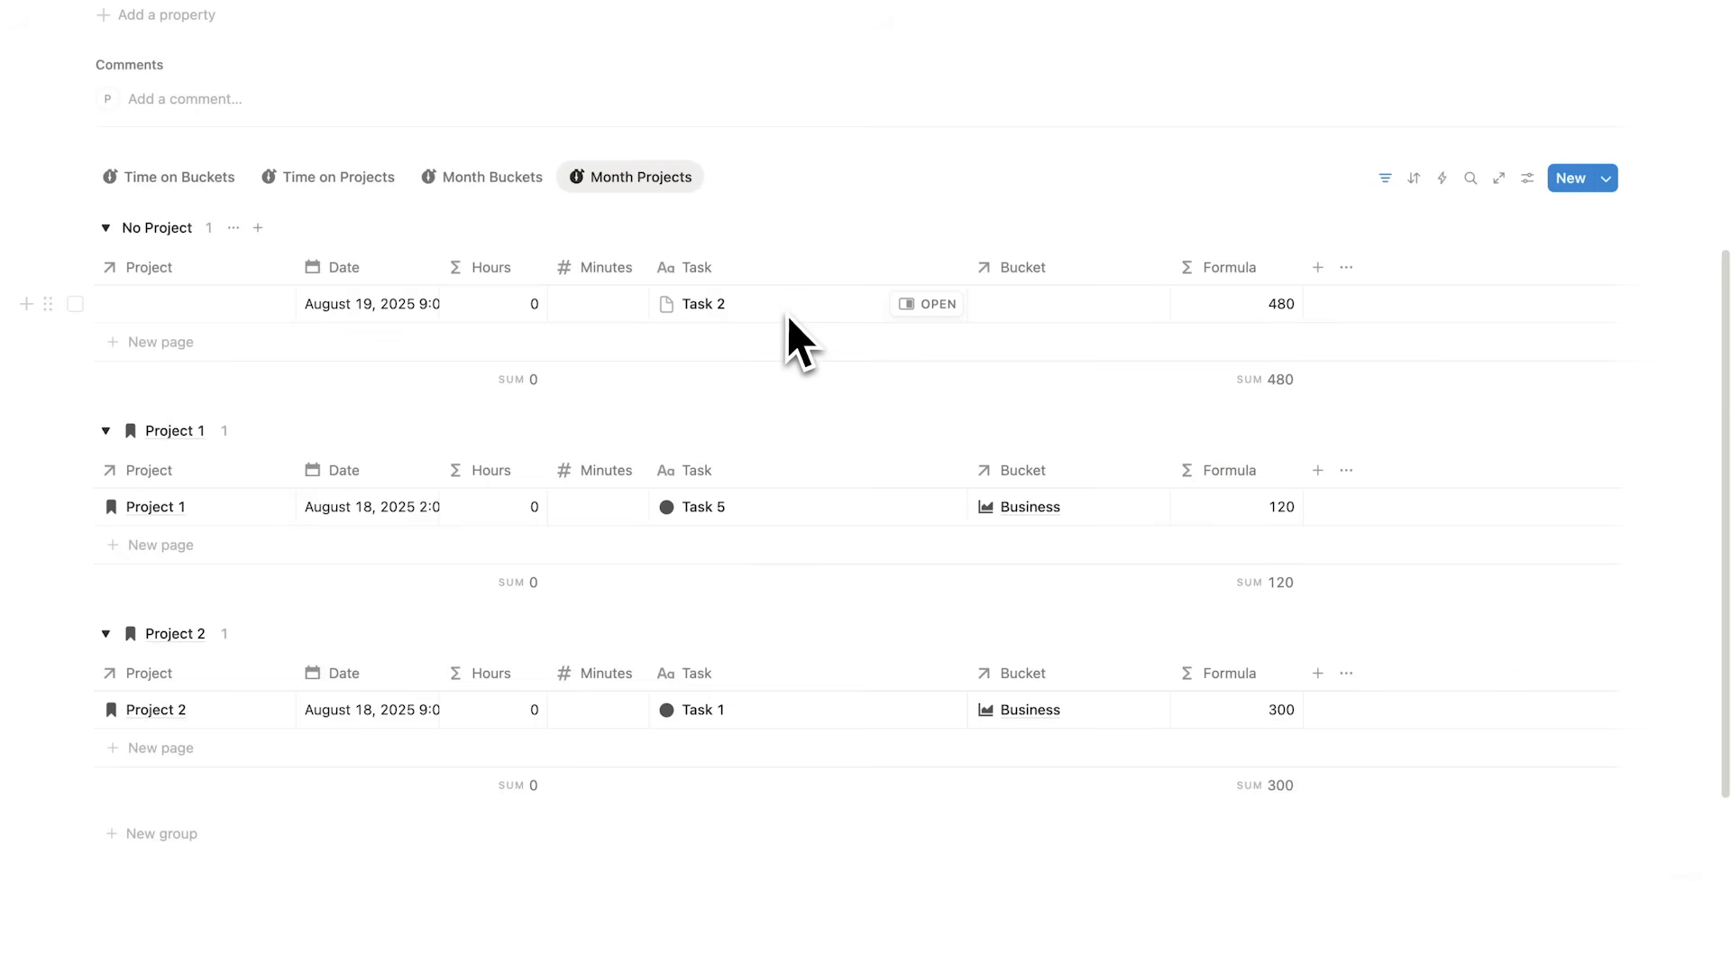
Step: Assign Task 2 to Project 2 in the Month Projects view
left_click(198, 315)
left_click(160, 377)
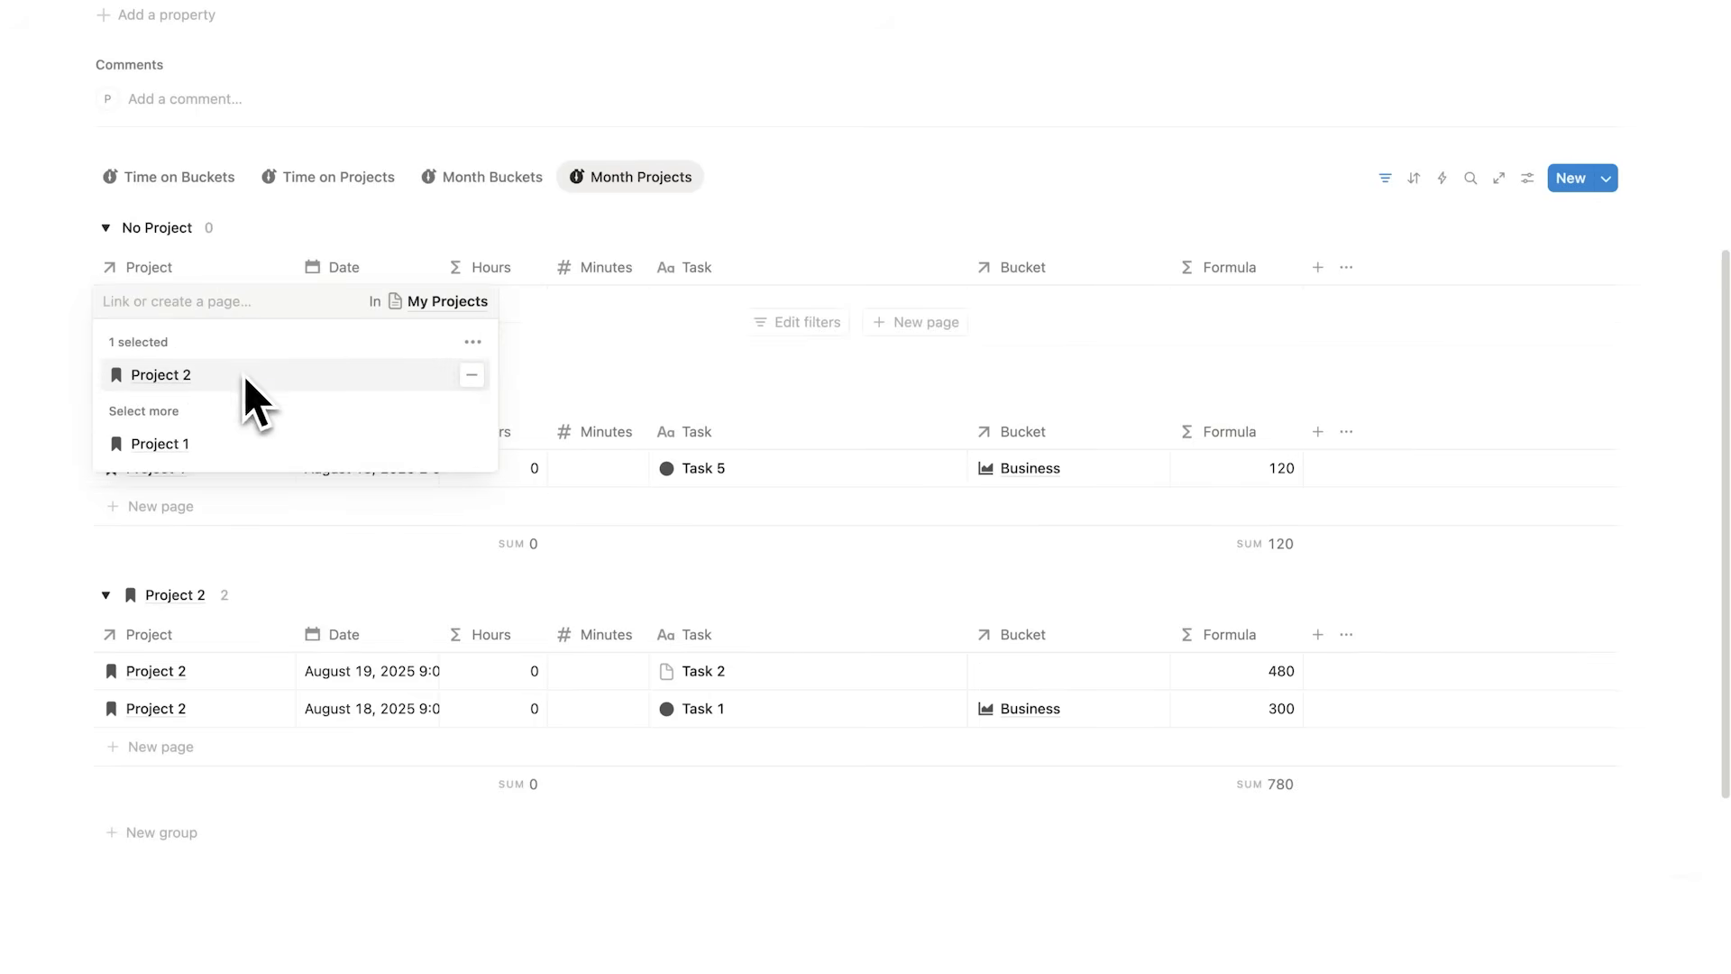
left_click(774, 185)
Step: Review Task 2's details in the calendar
scroll(217, 663, "down", 1)
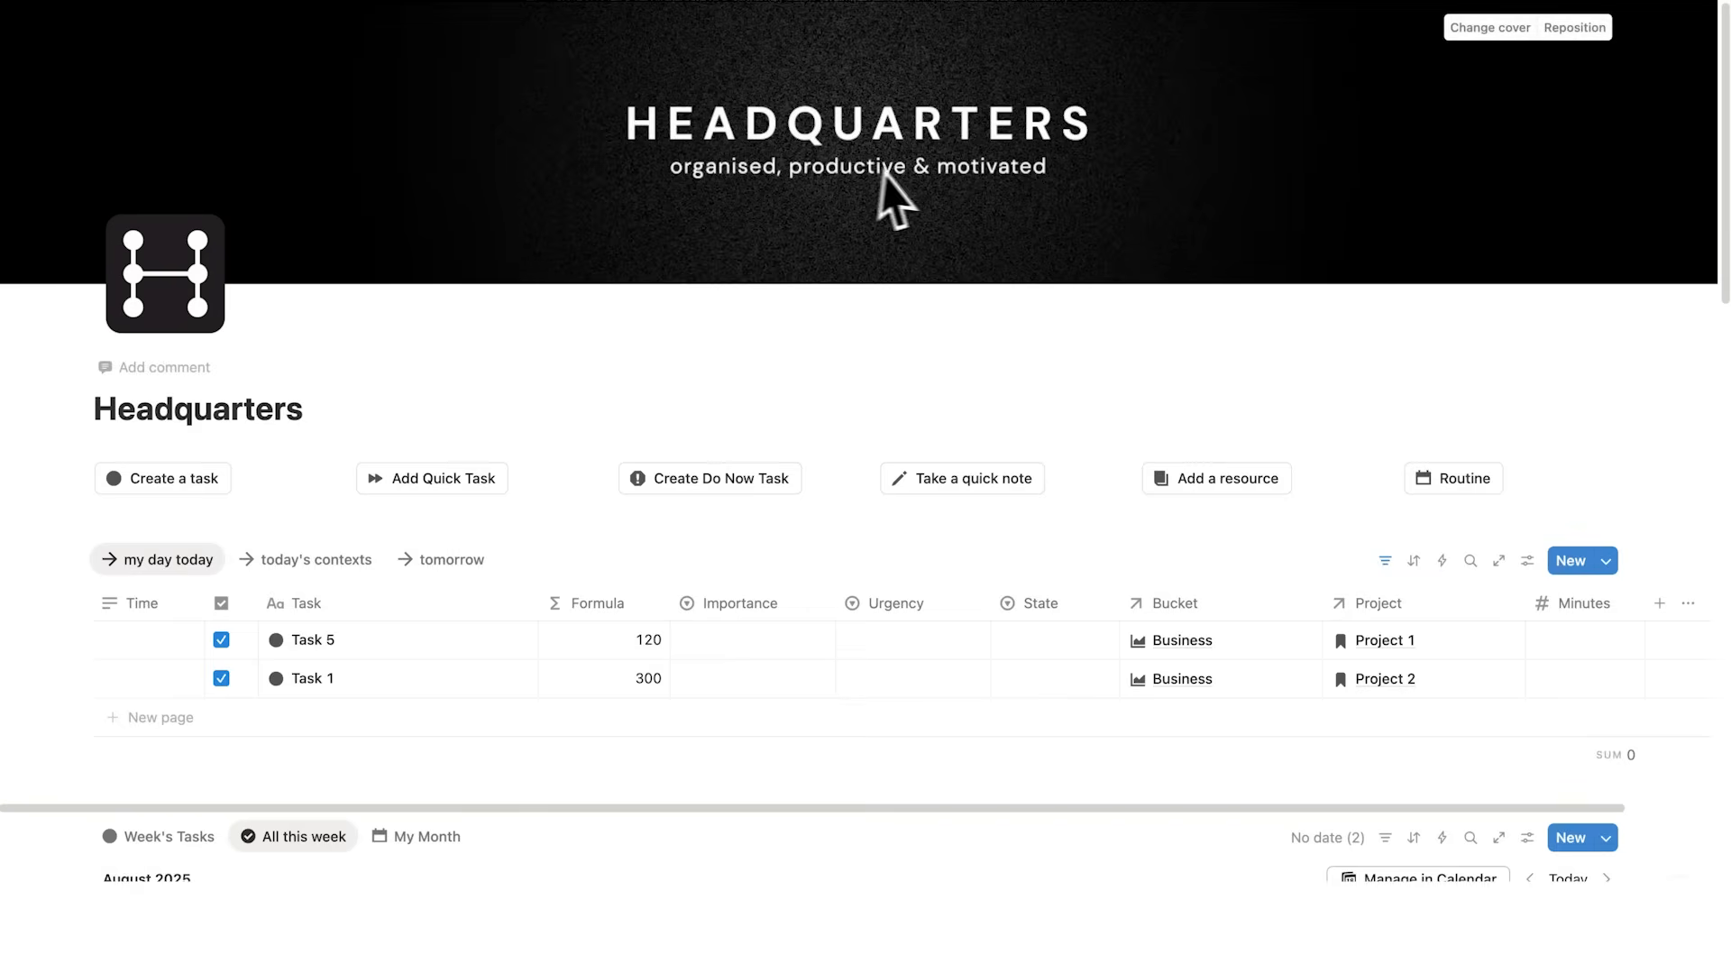
scroll(533, 212, "down", 3)
scroll(533, 217, "down", 20)
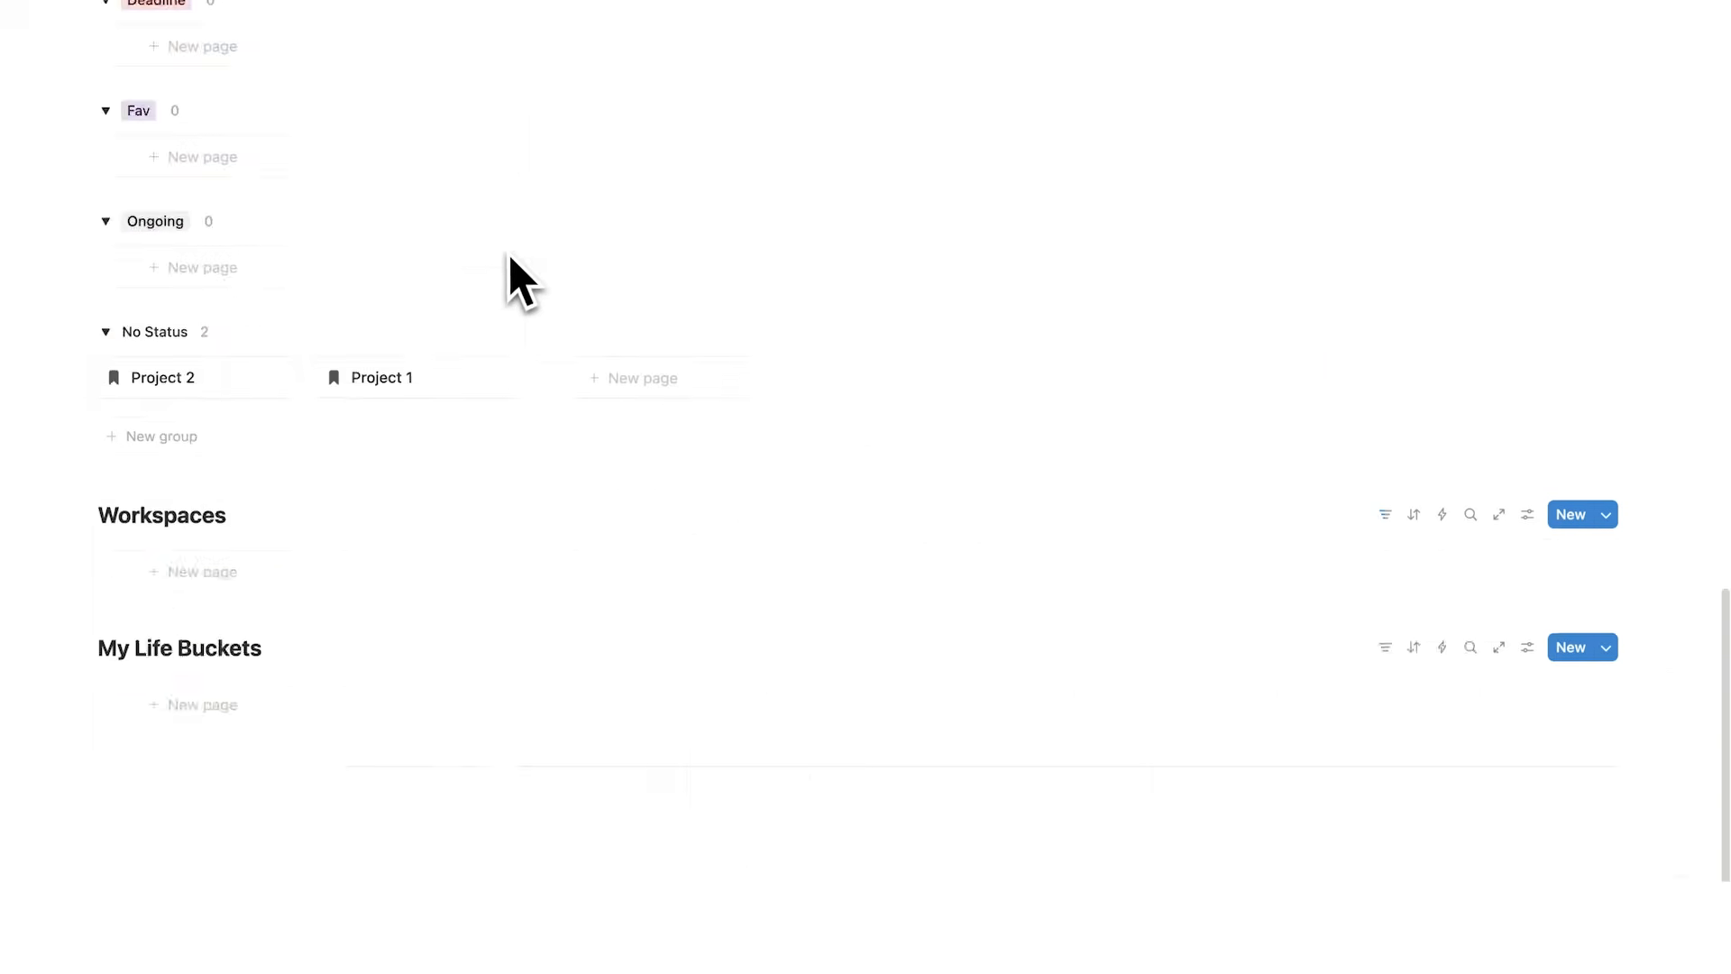
scroll(607, 432, "up", 20)
scroll(1062, 457, "up", 2)
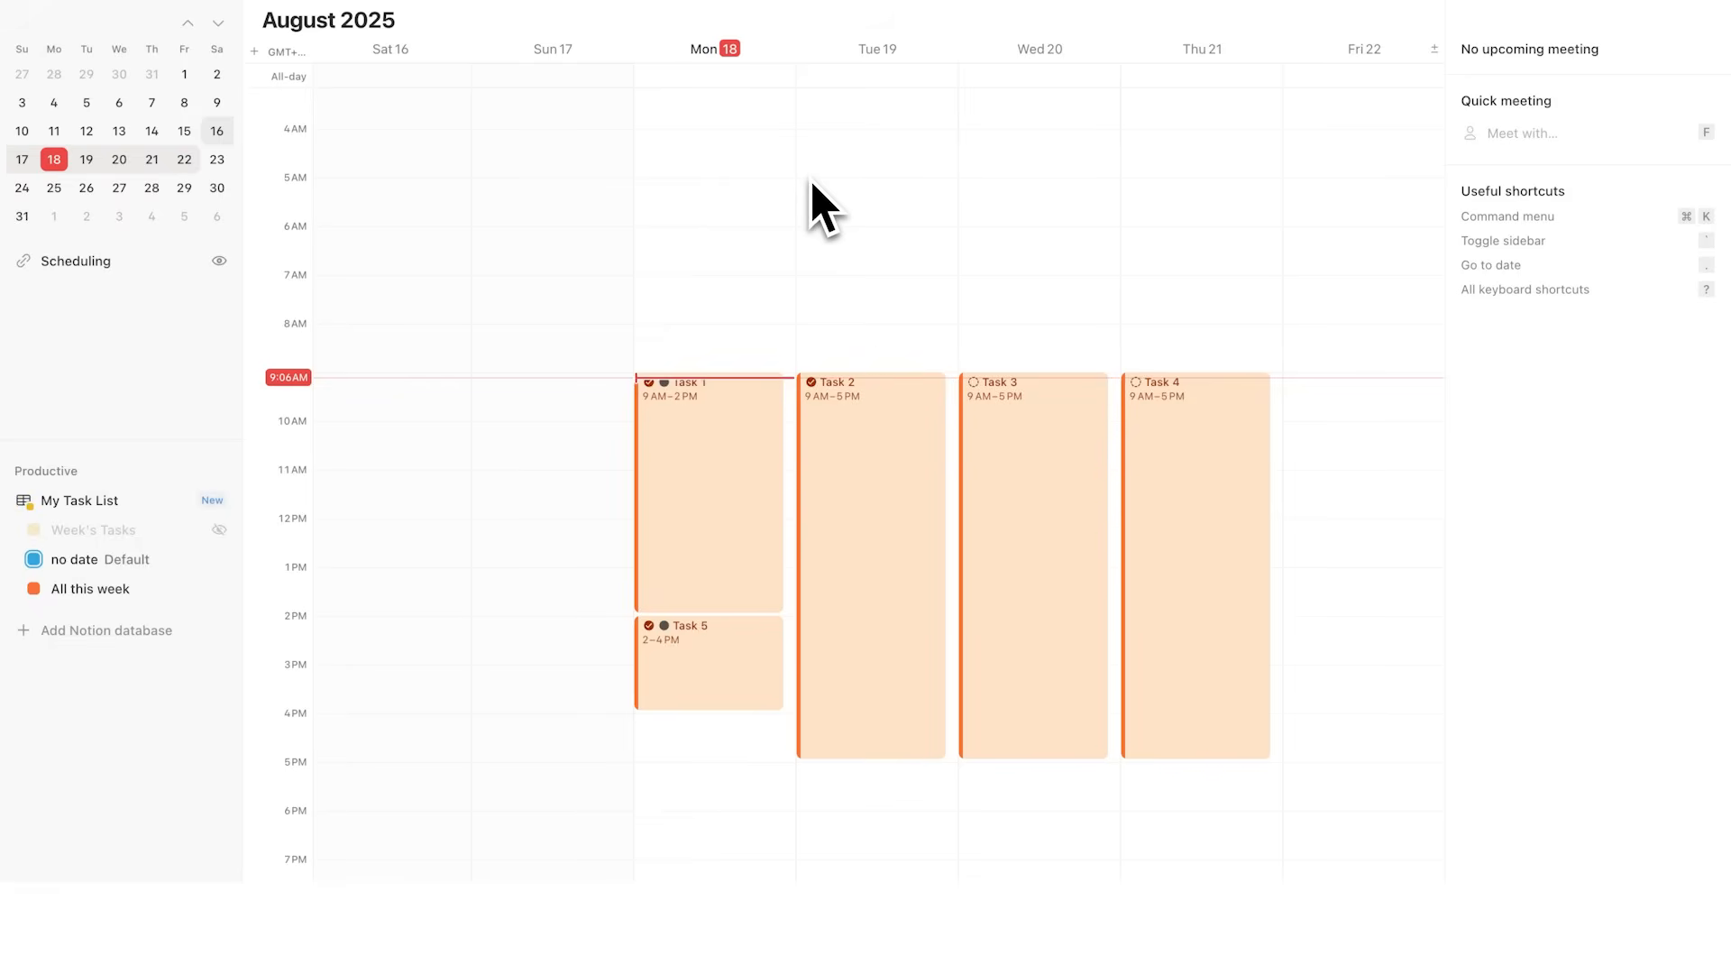
left_click(857, 423)
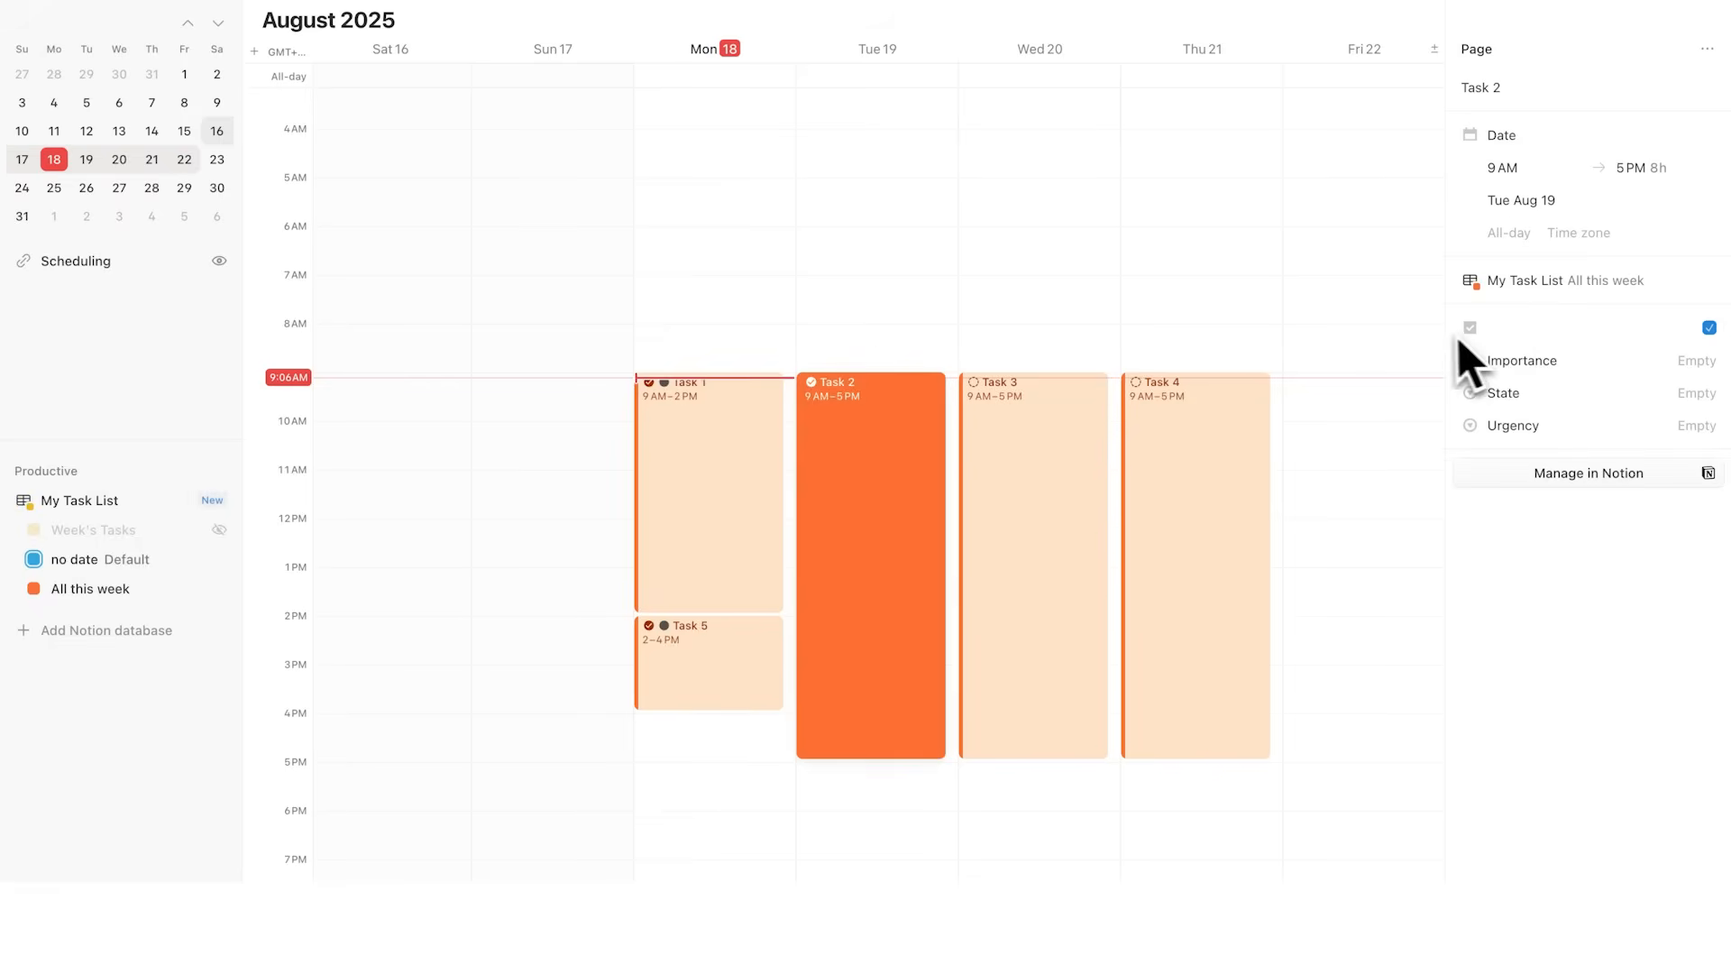
left_click(94, 559)
left_click_drag(402, 135, 878, 332)
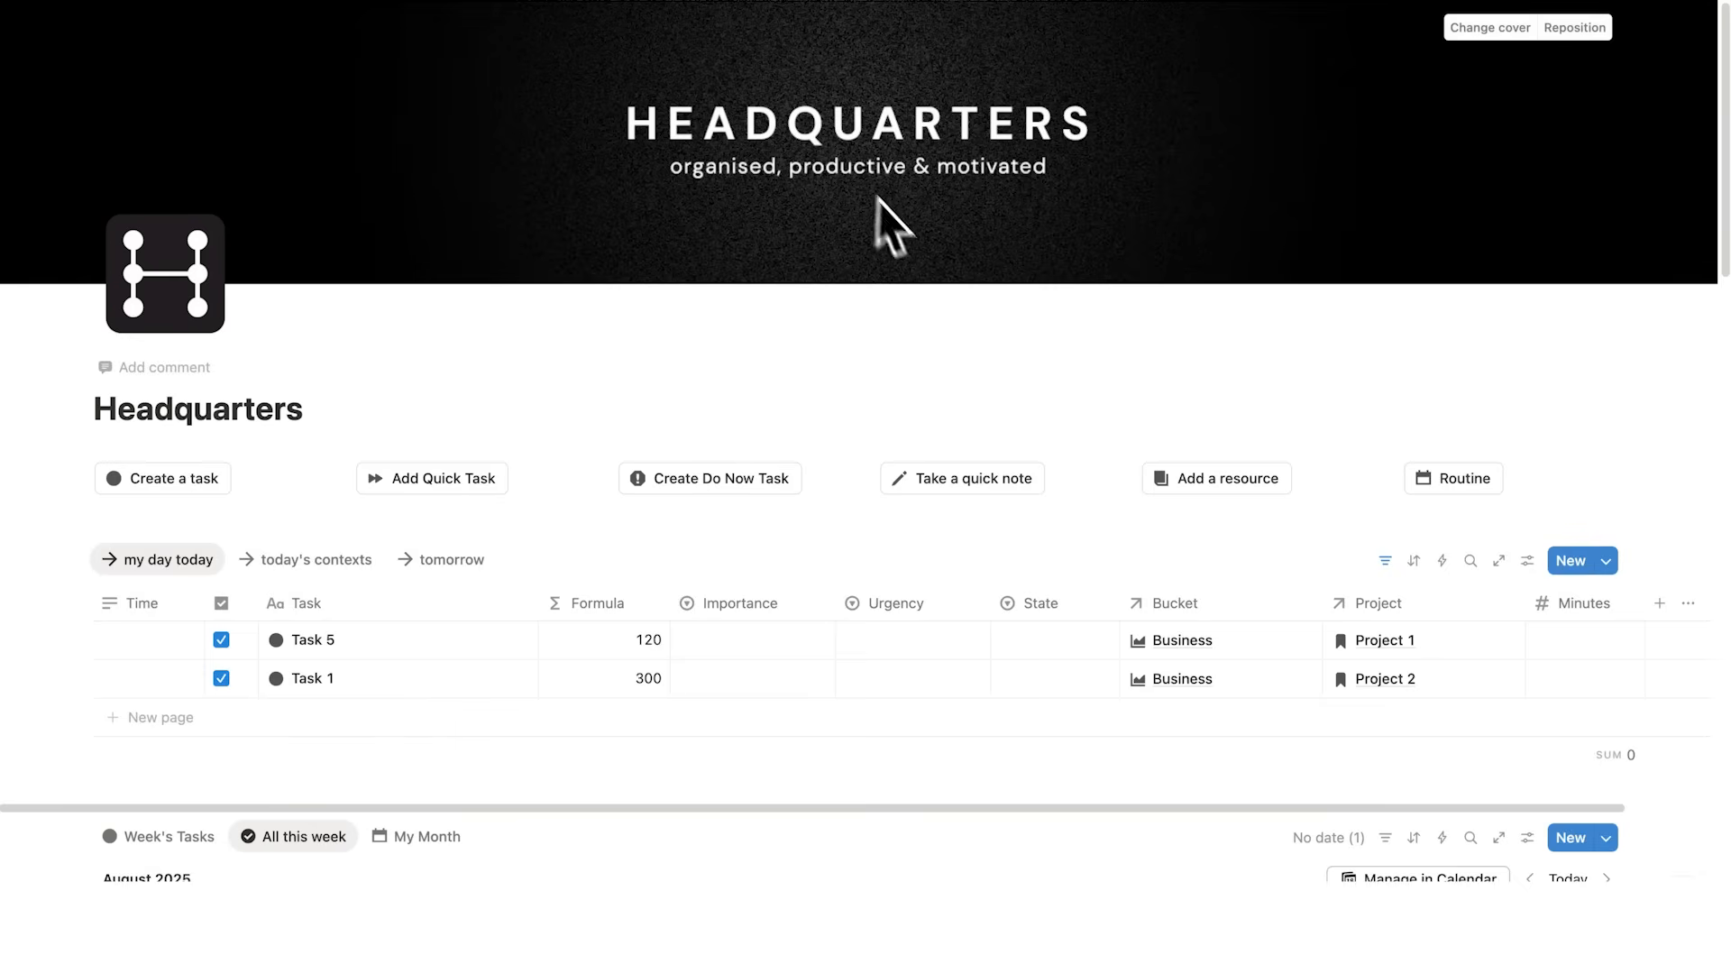
Step: Open Project 2 and view its completed tasks
scroll(932, 337, "down", 3)
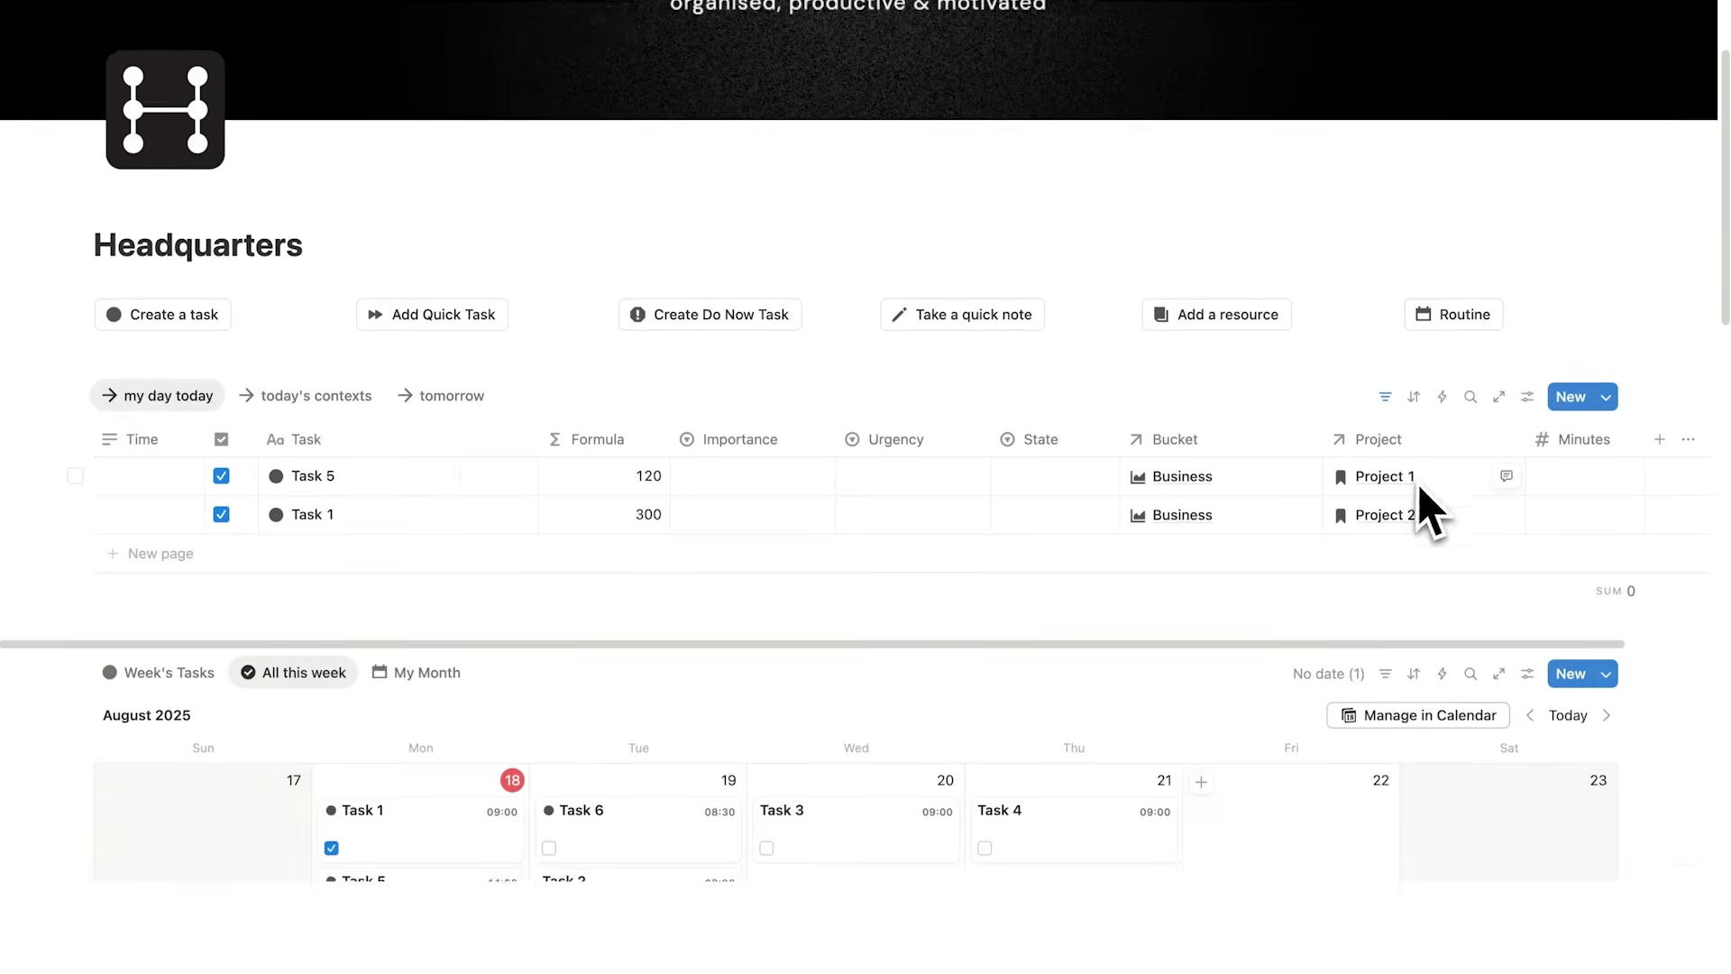
scroll(1422, 505, "down", 15)
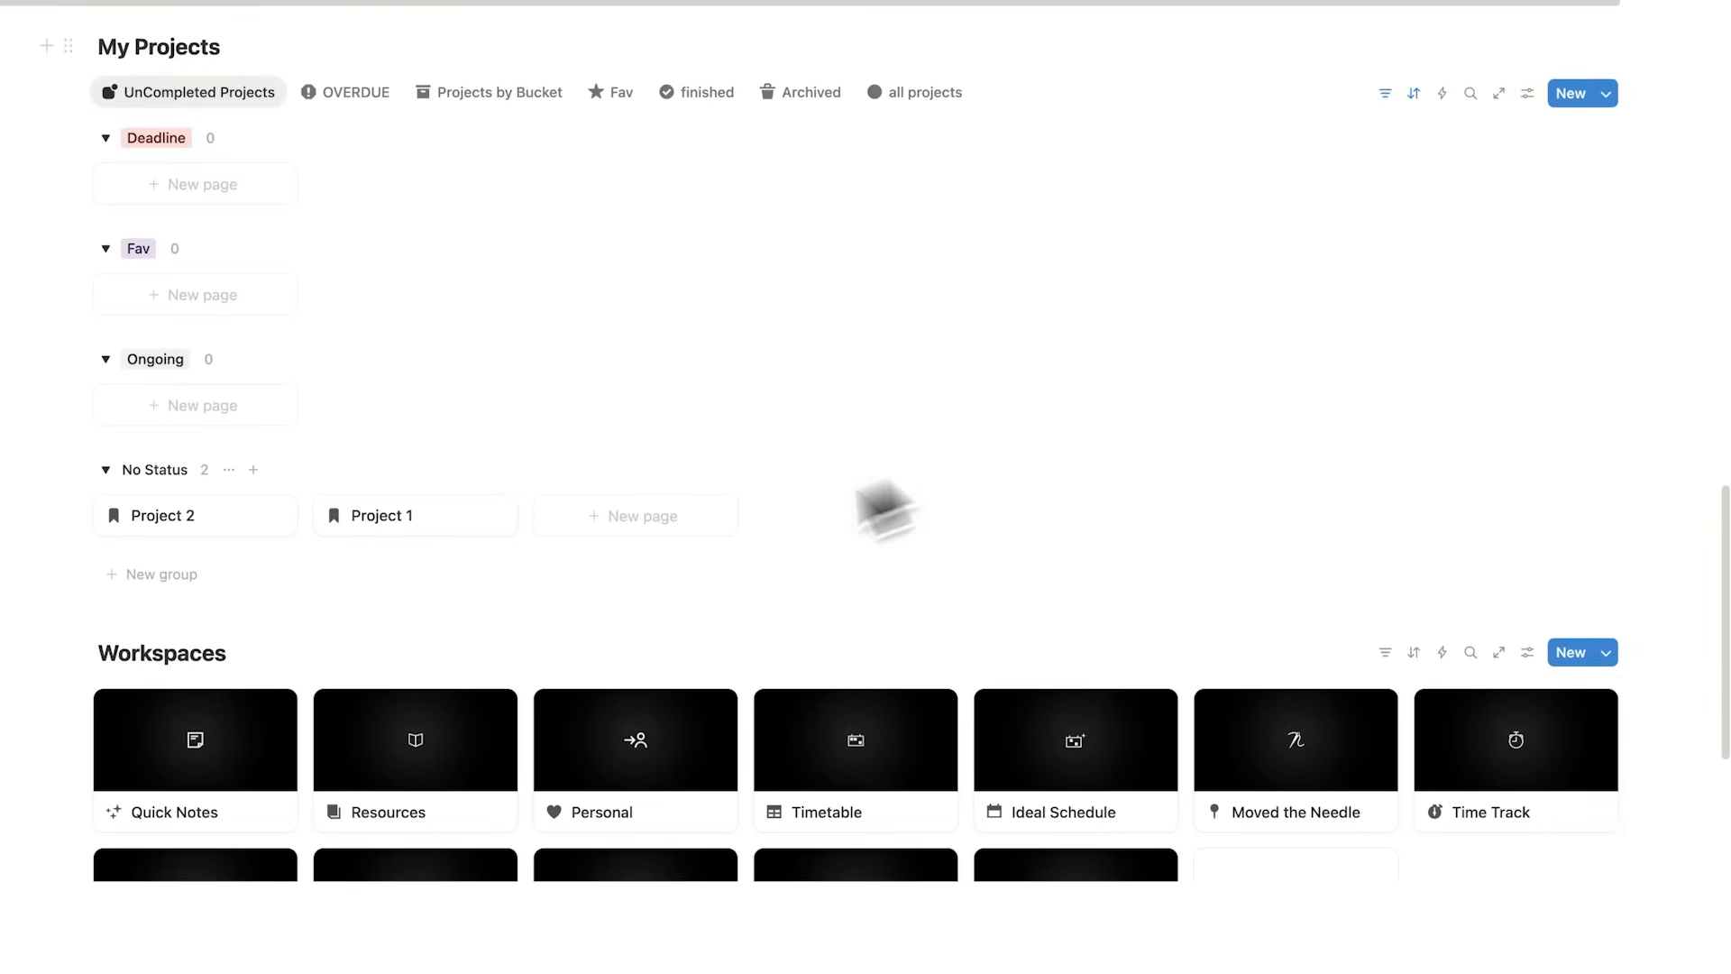
left_click(237, 528)
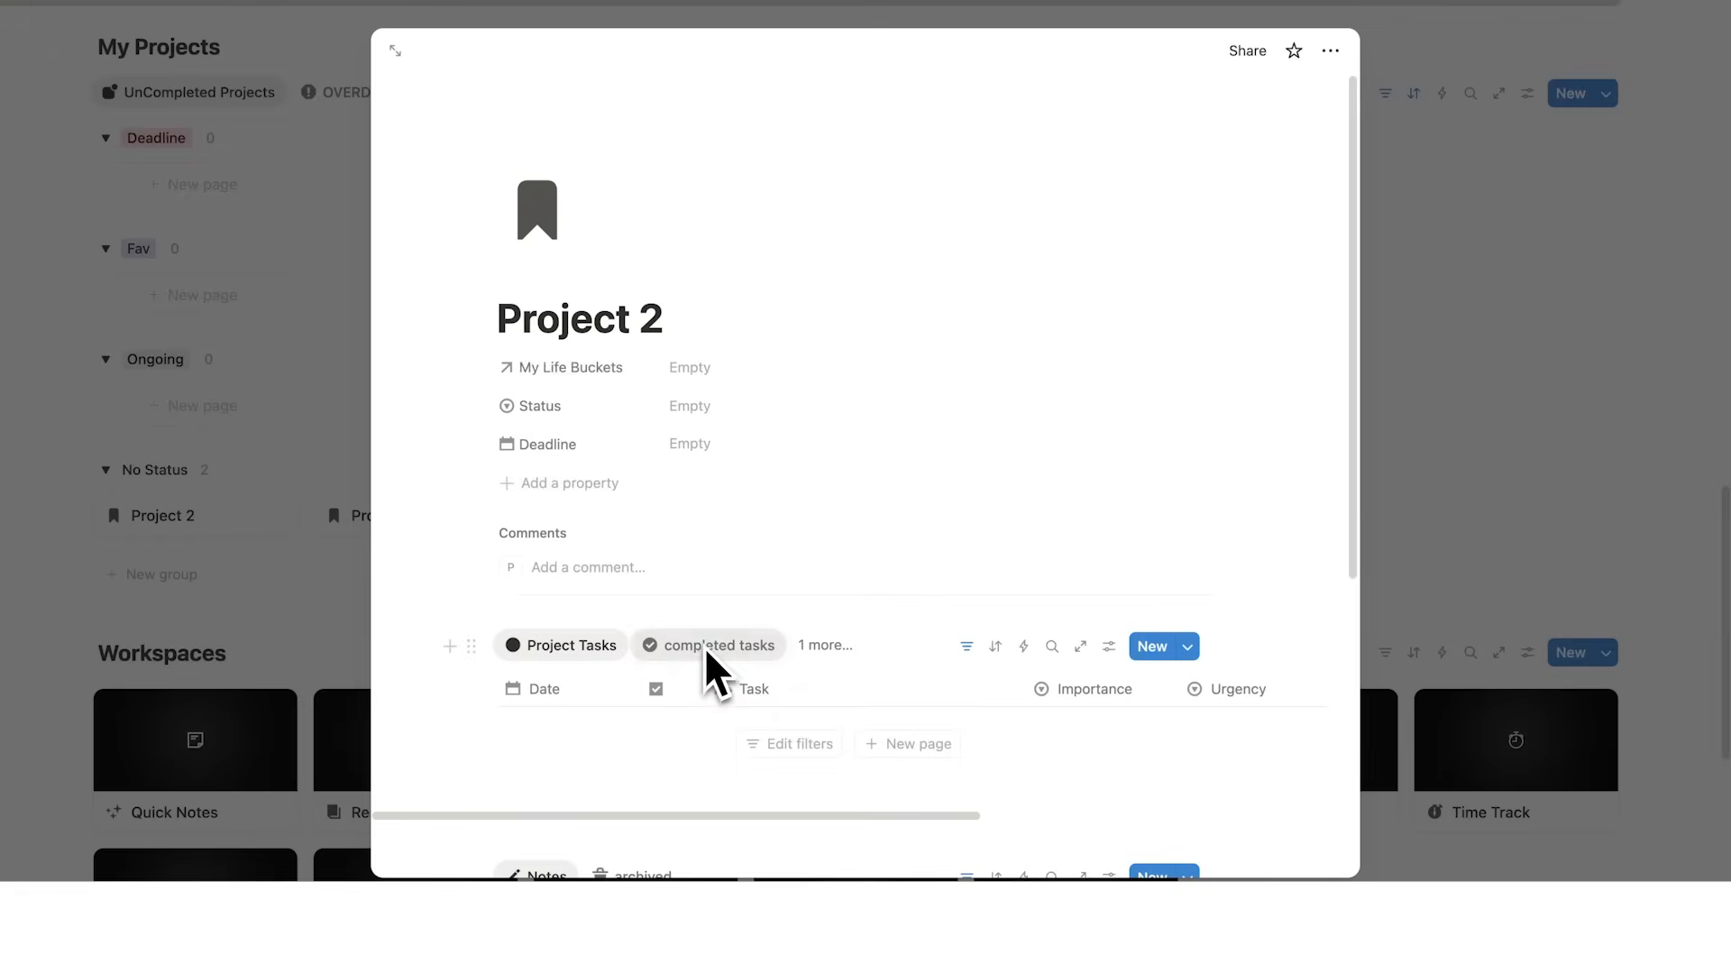
left_click(708, 647)
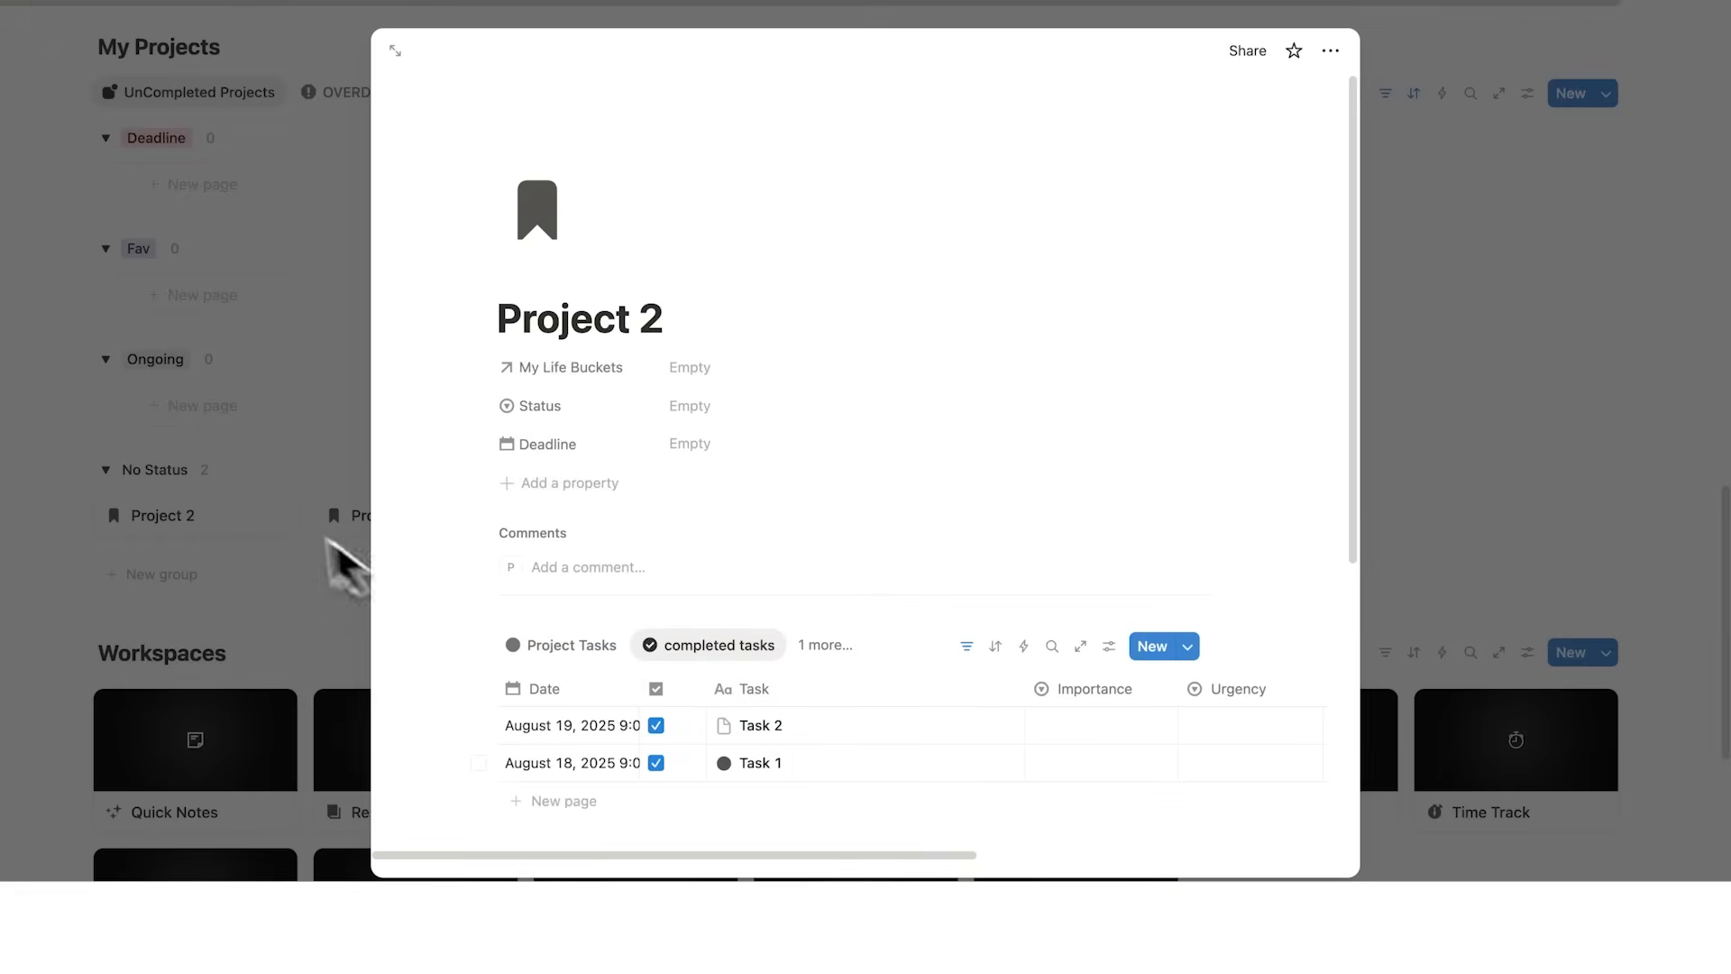
left_click(356, 552)
scroll(1443, 586, "down", 2)
left_click(1488, 600)
scroll(1077, 527, "down", 2)
scroll(1118, 569, "right", 5)
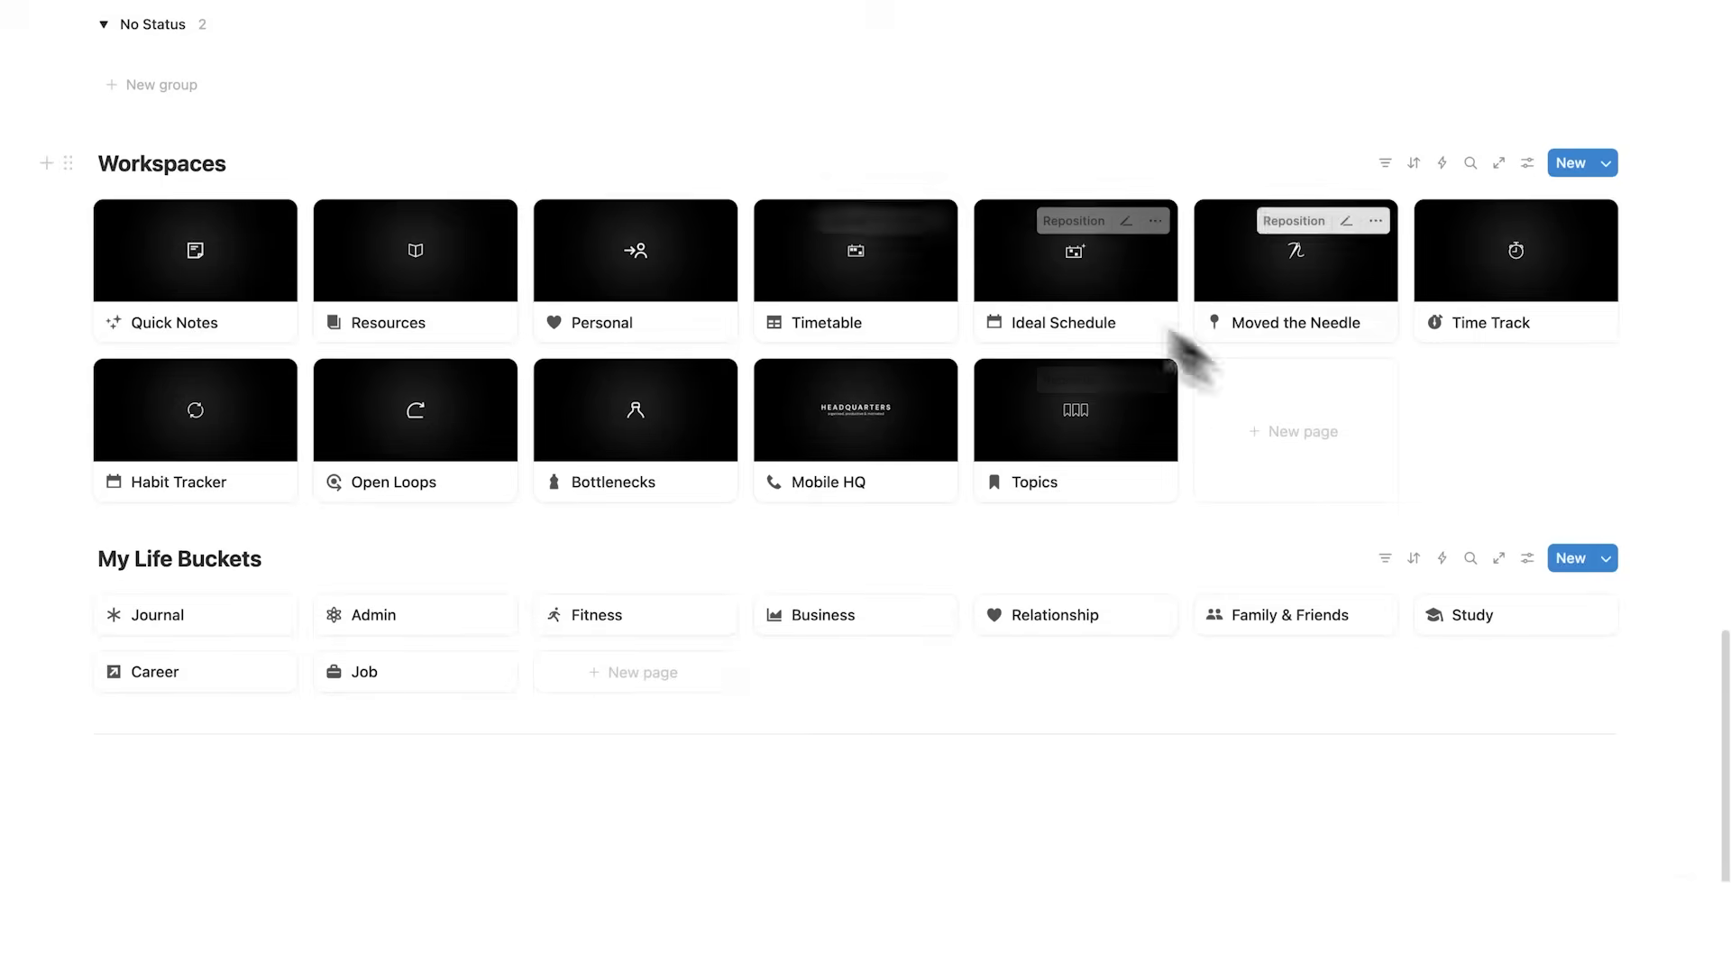
scroll(892, 469, "up", 17)
scroll(902, 477, "up", 6)
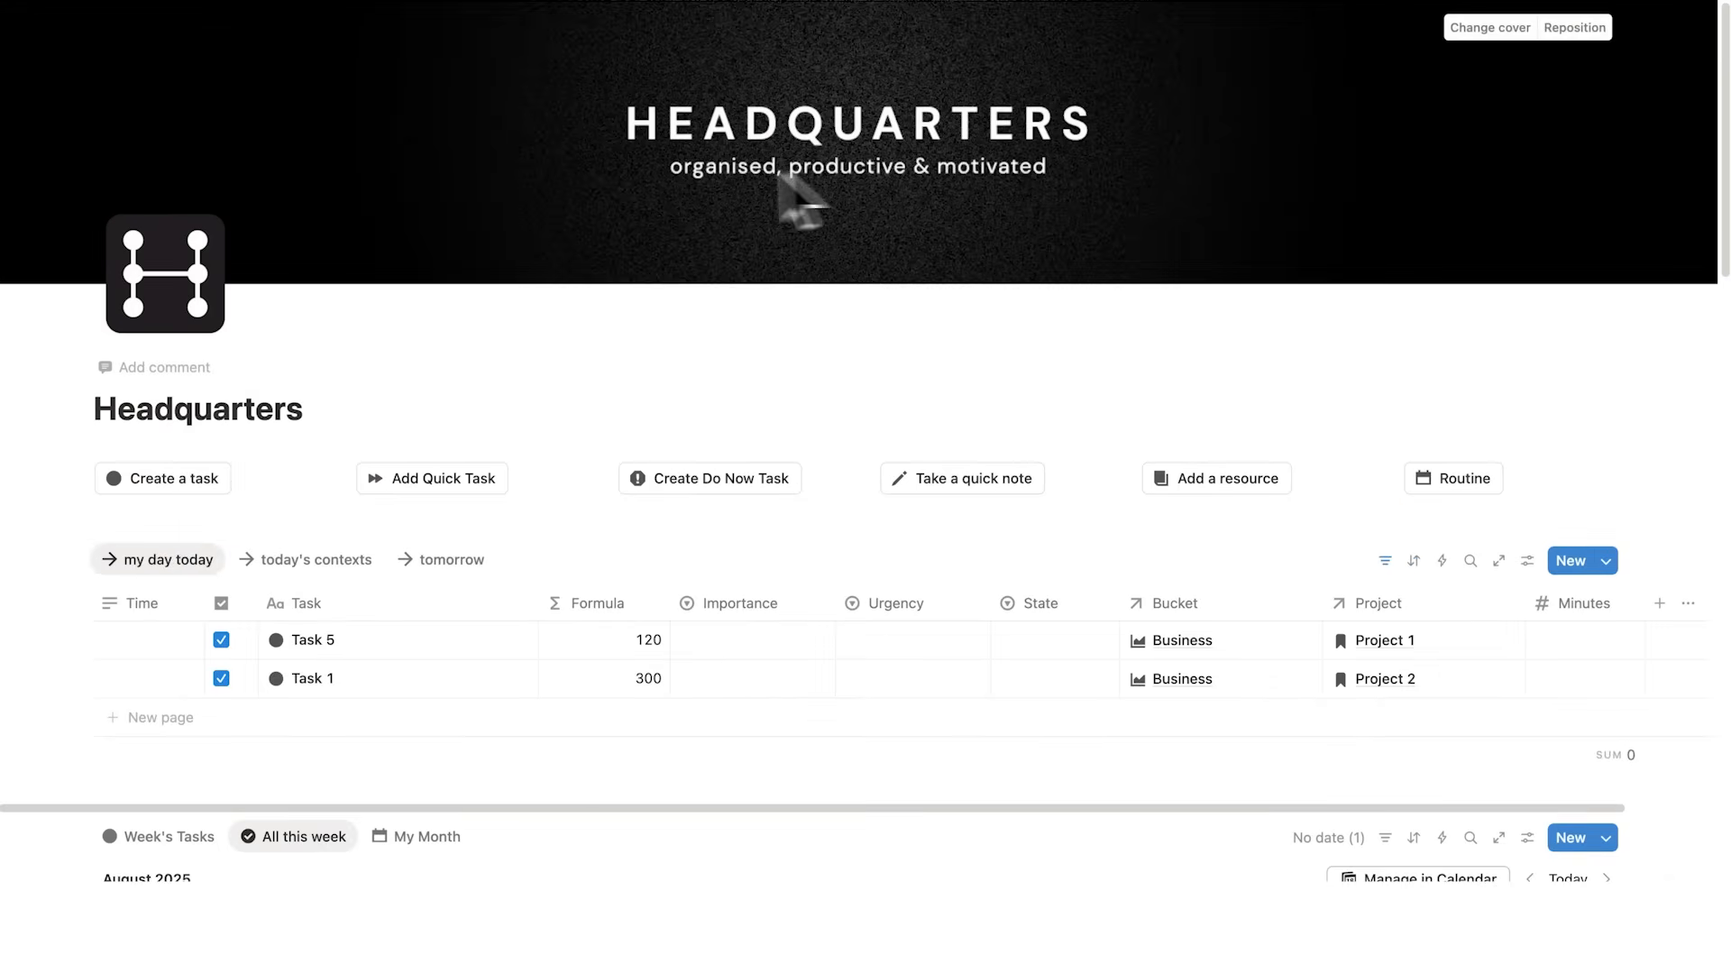